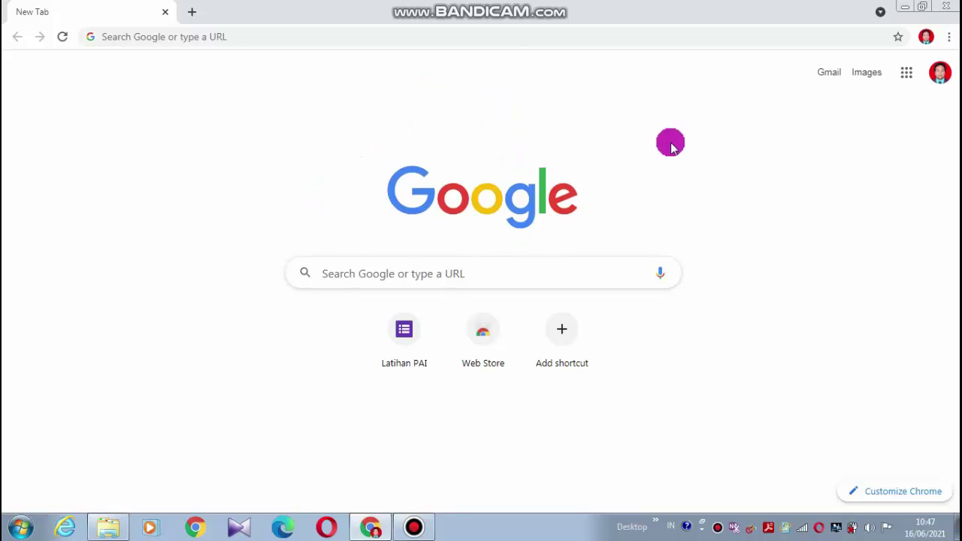
- Open Google Drive from the Google apps
{"action": "left_click", "coordinate": [908, 84]}
{"action": "left_click", "coordinate": [929, 267]}
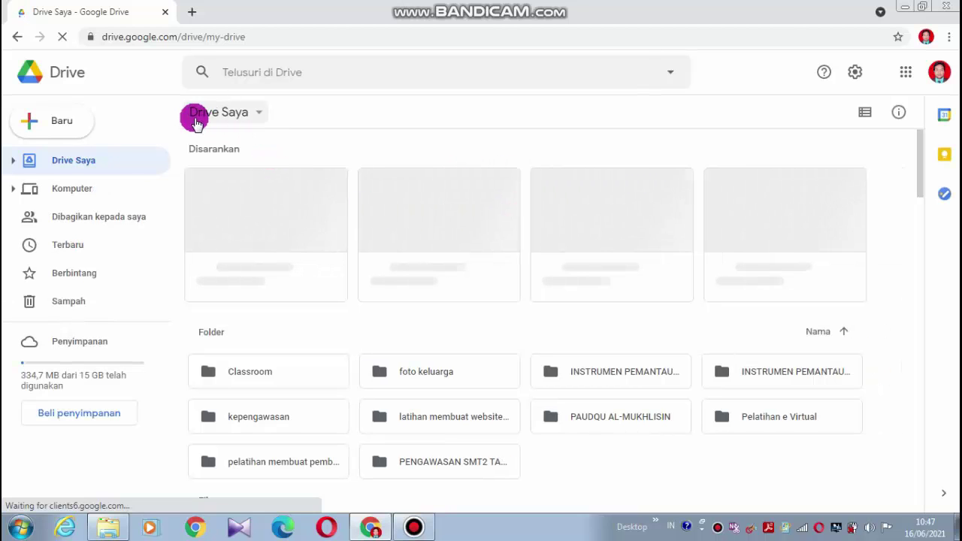
{"action": "left_click", "coordinate": [68, 128]}
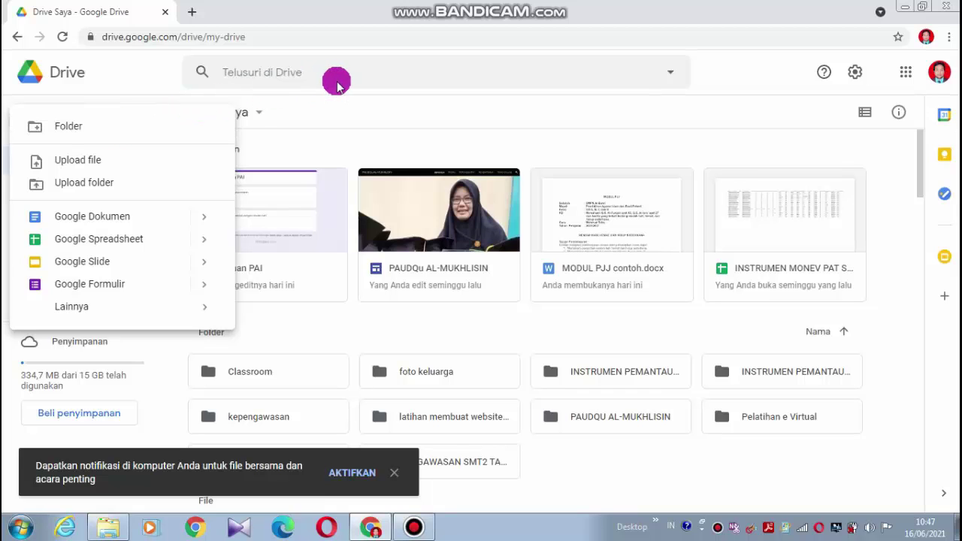
{"action": "left_click", "coordinate": [439, 418]}
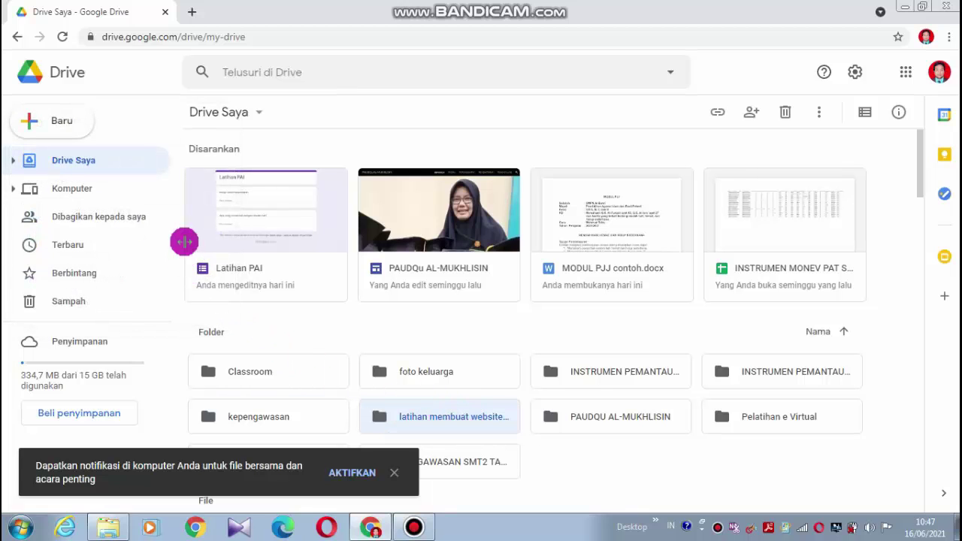
{"action": "left_click", "coordinate": [74, 129]}
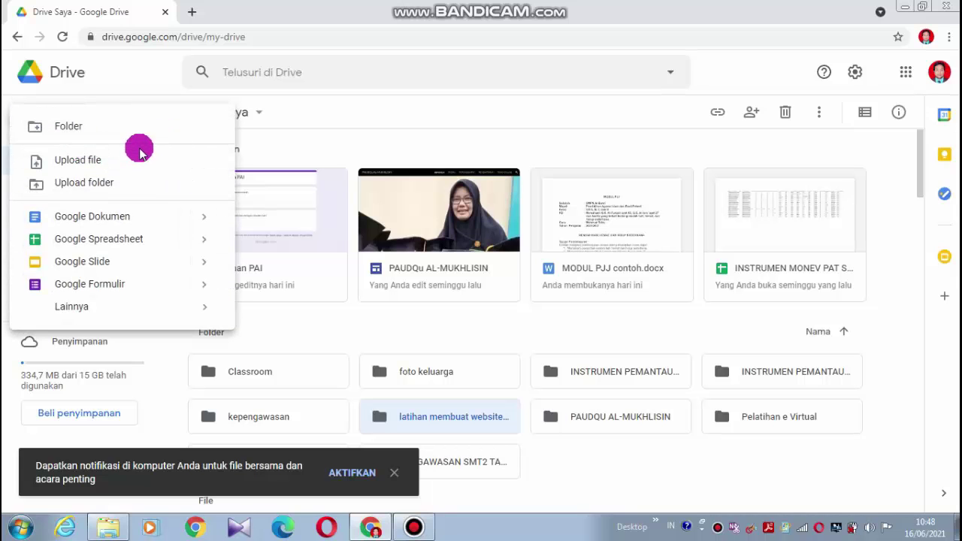
{"action": "left_click", "coordinate": [90, 126]}
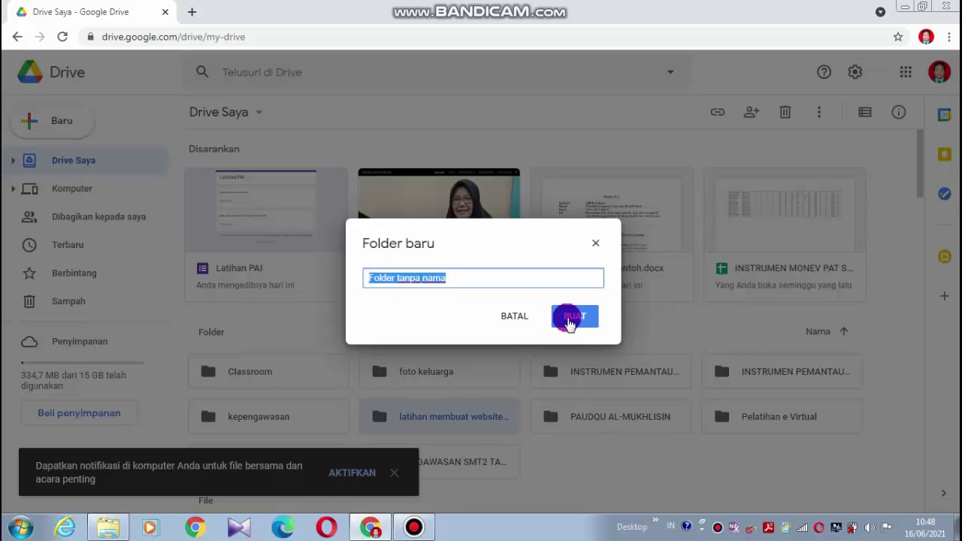
{"action": "left_click", "coordinate": [516, 315]}
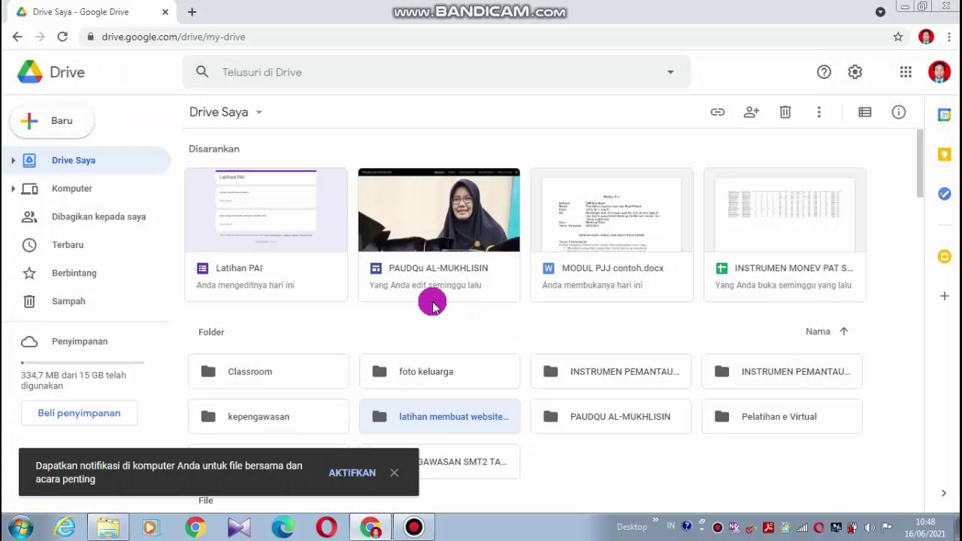
- Open the "latihan membuat website pembelajaran" folder and create a new Google Sites website in it
{"action": "double_click", "coordinate": [426, 418]}
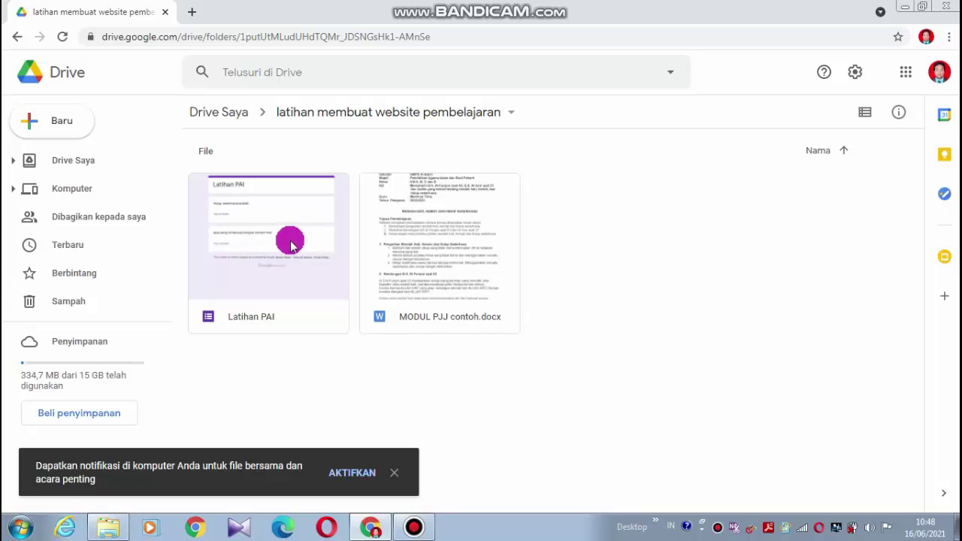
{"action": "right_click", "coordinate": [604, 229]}
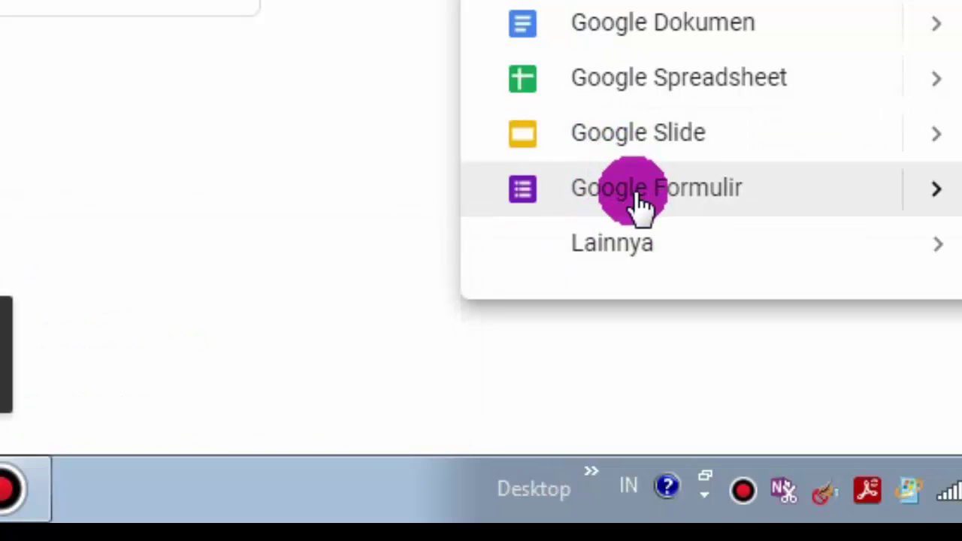
{"action": "mouse_move", "coordinate": [646, 242]}
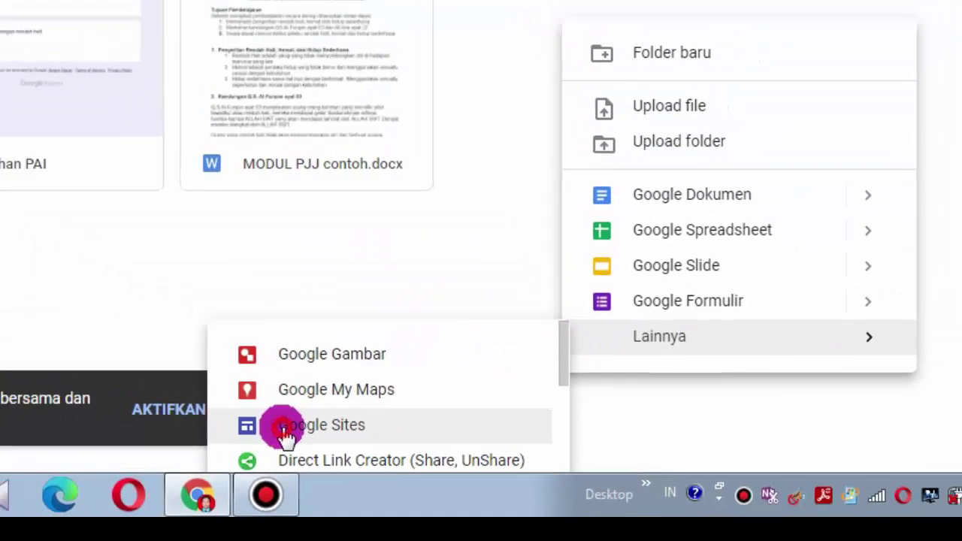
{"action": "left_click", "coordinate": [144, 379]}
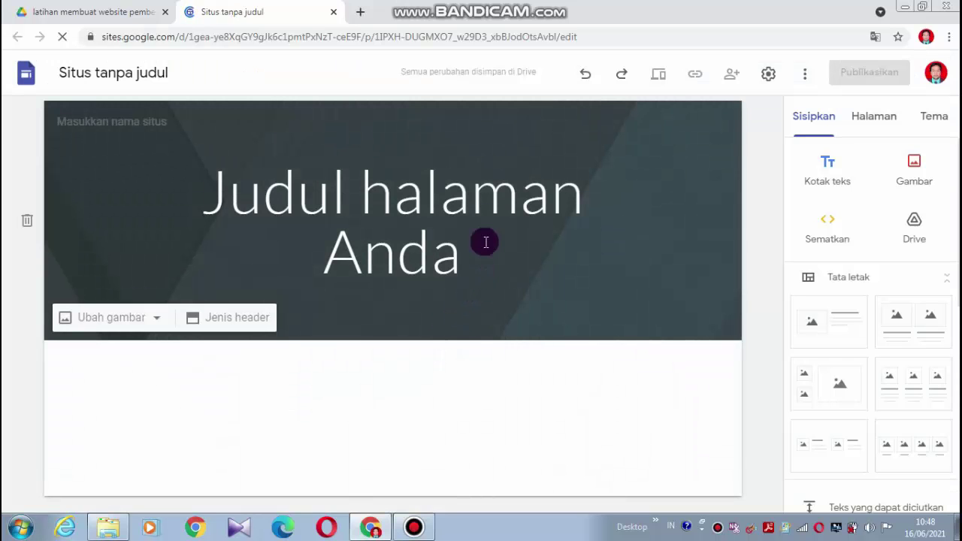
- Rename the untitled site as "PAI CHANEL"
{"action": "left_click", "coordinate": [447, 208]}
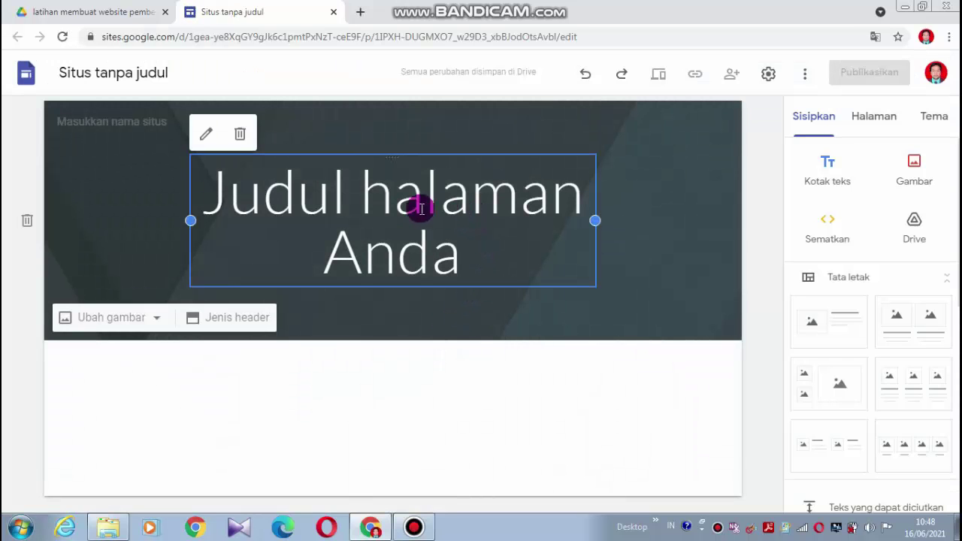
{"action": "left_click", "coordinate": [167, 71]}
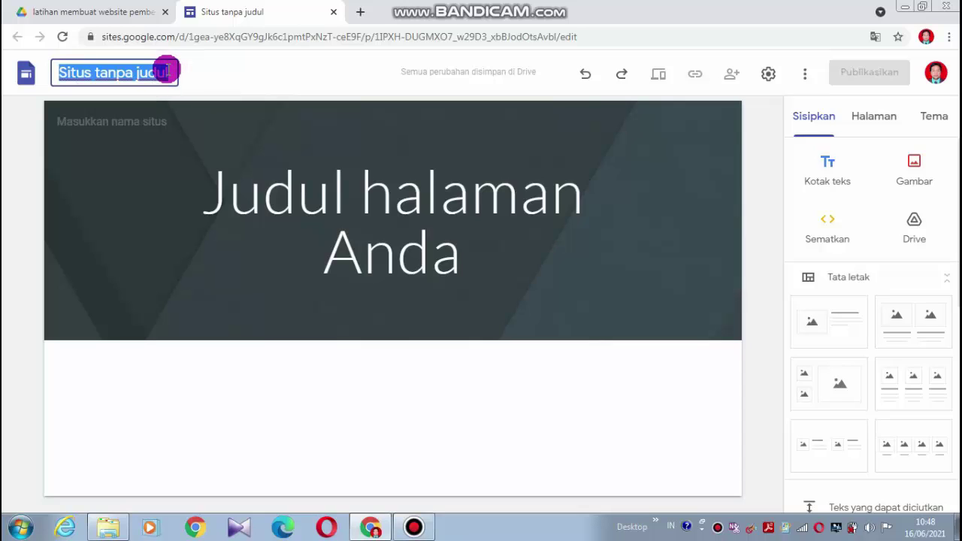
{"action": "key", "text": "BackSpace"}
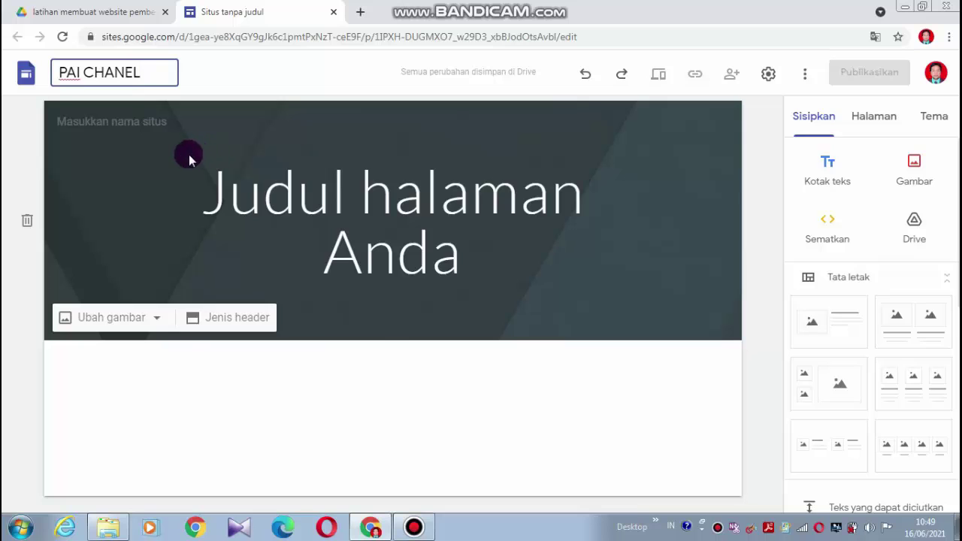
{"action": "left_click", "coordinate": [166, 157]}
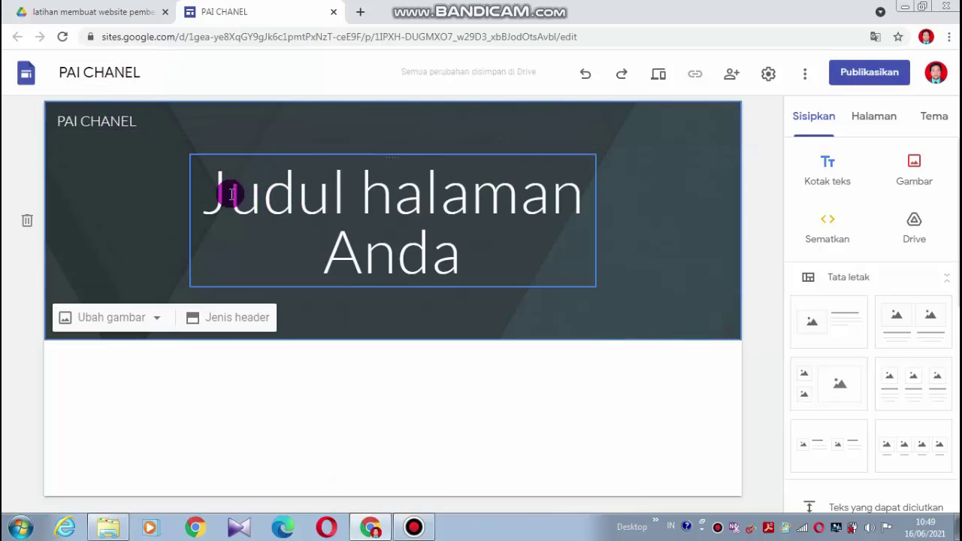
- Replace the page title with "ASSALAMUALAIKUM WR.WB" and add the line "SELAMAT DI WEB SAYA" below it
{"action": "left_click_drag", "start_coordinate": [213, 192], "coordinate": [561, 247]}
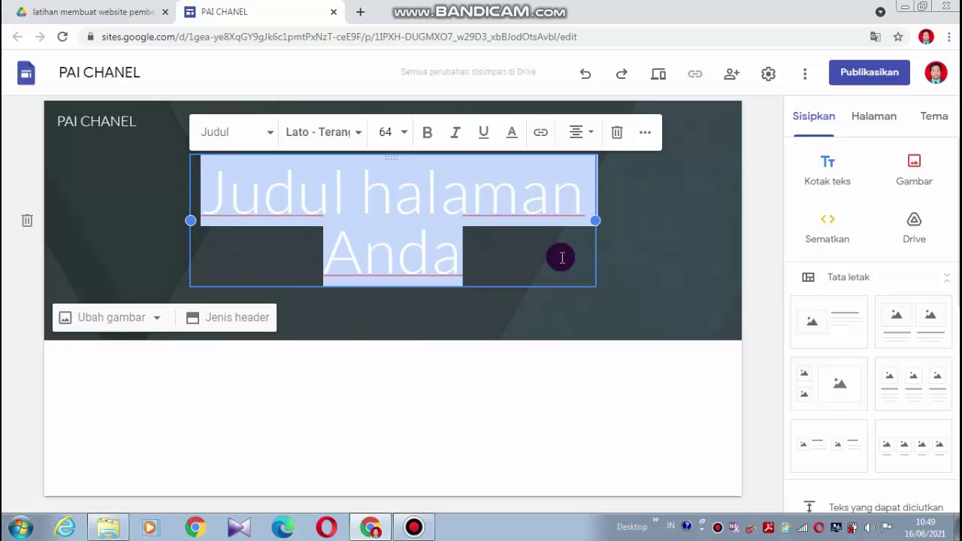
{"action": "type", "text": "ASSALAMUALAIKUM WR.WB"}
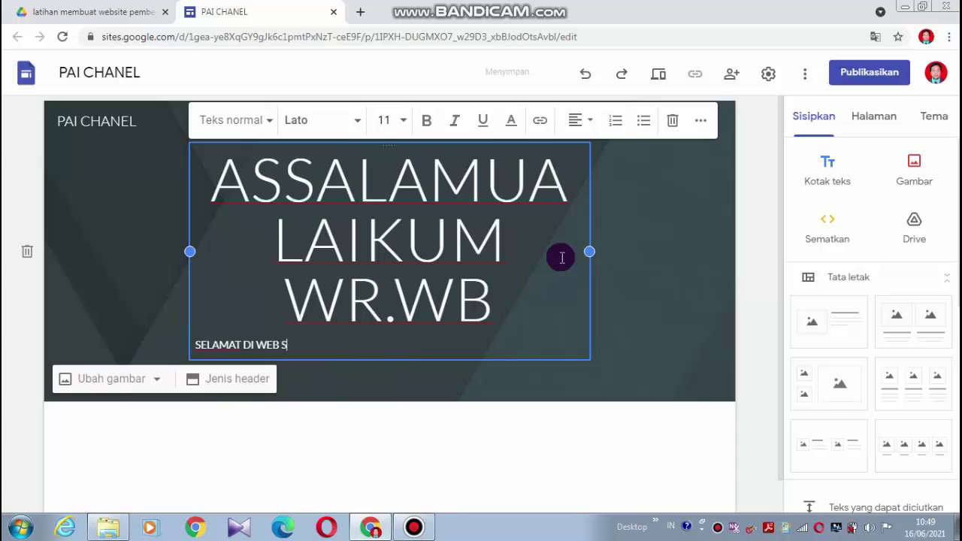
- Format the "ASSALAMUALAIKUM WR.WB" heading with font size 30 and the Impact font
{"action": "left_click", "coordinate": [426, 215]}
{"action": "left_click_drag", "start_coordinate": [200, 183], "coordinate": [502, 305]}
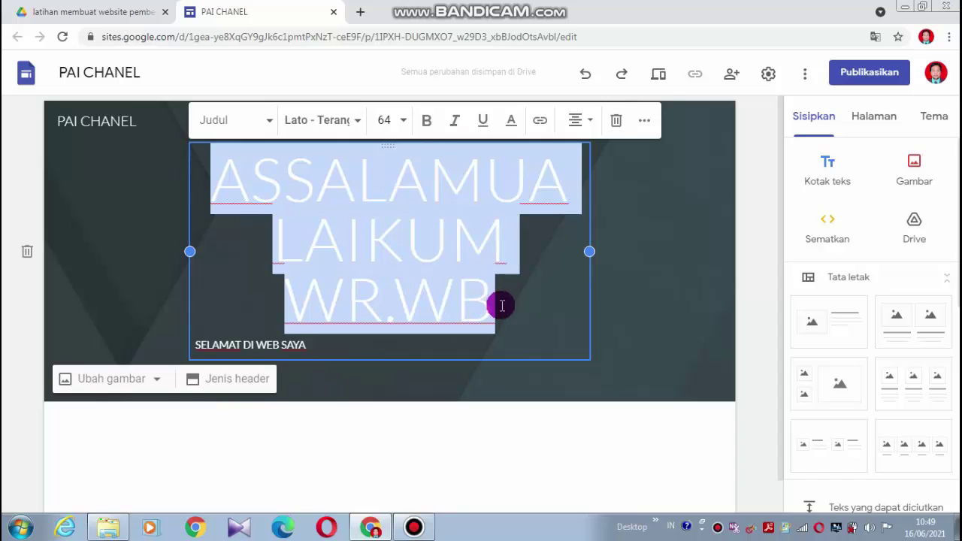
{"action": "left_click", "coordinate": [396, 119]}
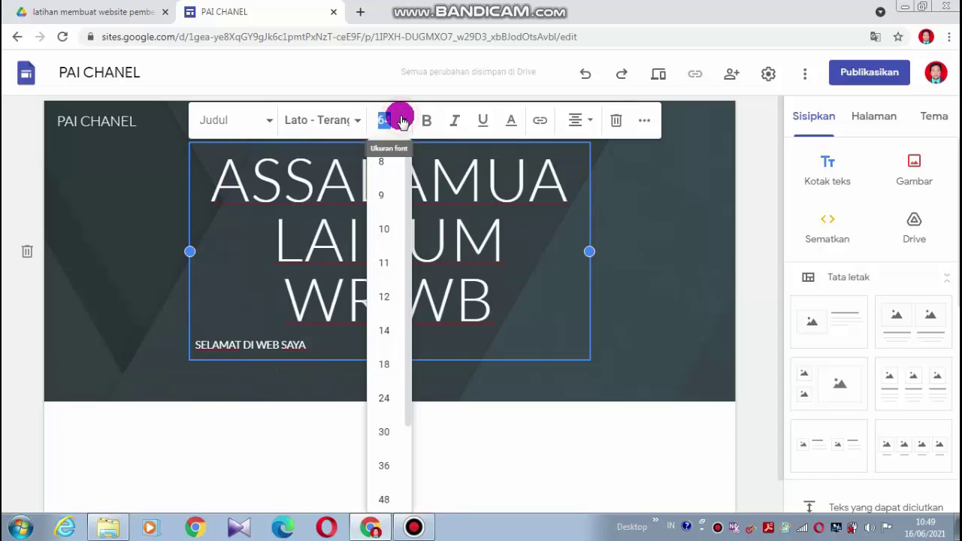
{"action": "left_click", "coordinate": [391, 432]}
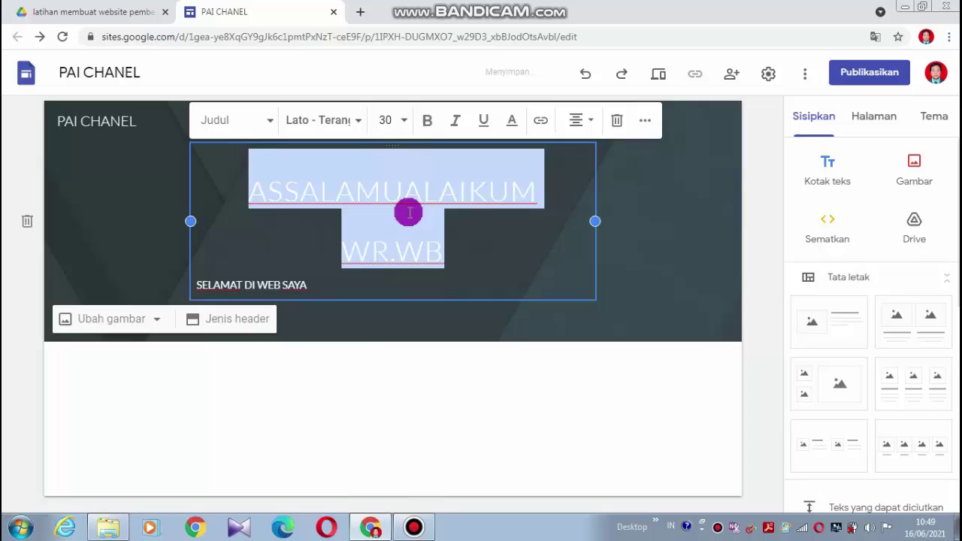
{"action": "left_click", "coordinate": [355, 120]}
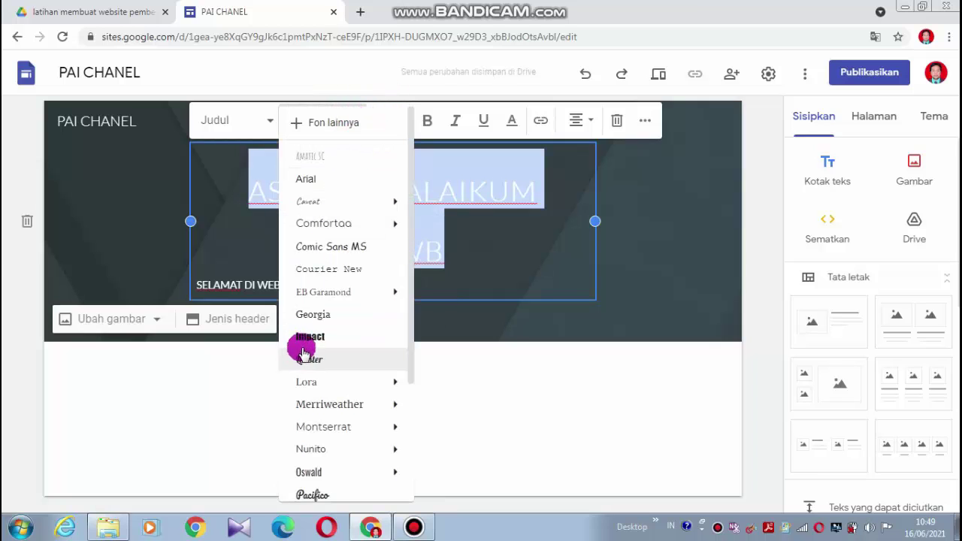
{"action": "left_click", "coordinate": [306, 337]}
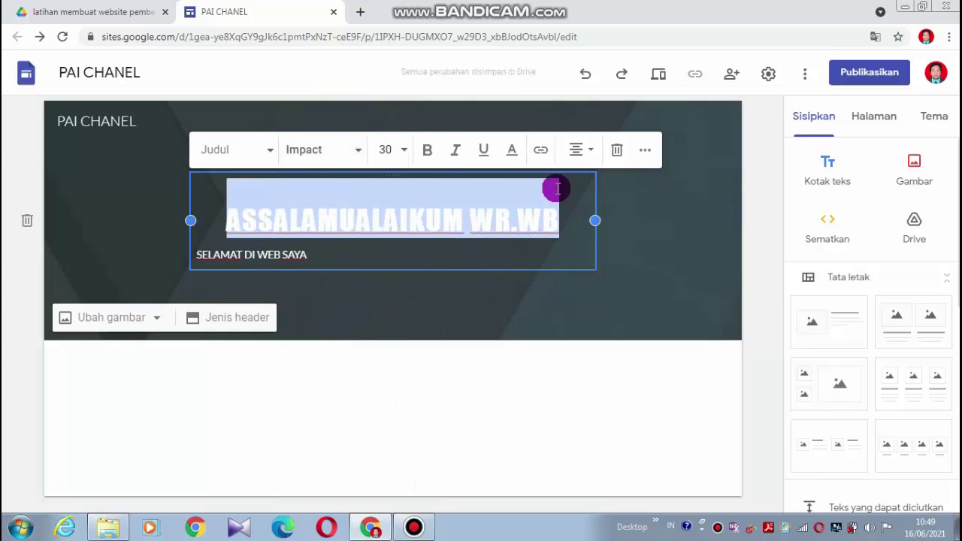
- Change the text colour of the "ASSALAMUALAIKUM WR.WB" heading to cyan
{"action": "left_click", "coordinate": [514, 152]}
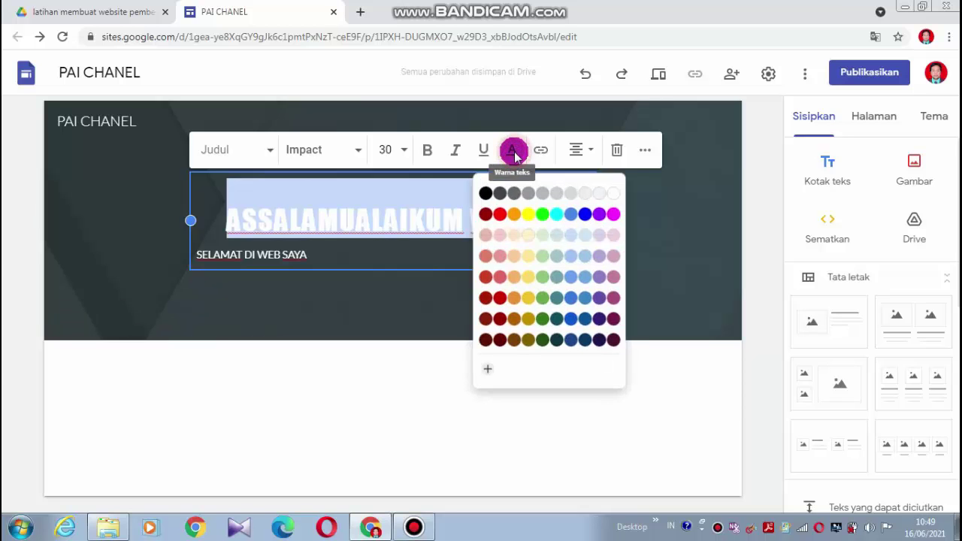
{"action": "left_click", "coordinate": [557, 215]}
{"action": "left_click", "coordinate": [506, 256]}
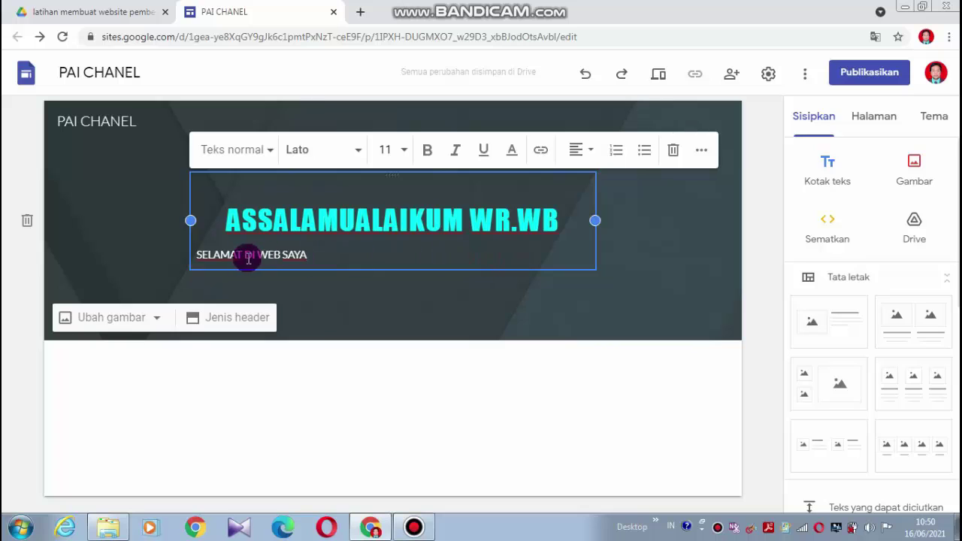
- Format the "SELAMAT DI WEB SAYA" line in Comic Sans MS with font size 14
{"action": "left_click_drag", "start_coordinate": [200, 253], "coordinate": [306, 254]}
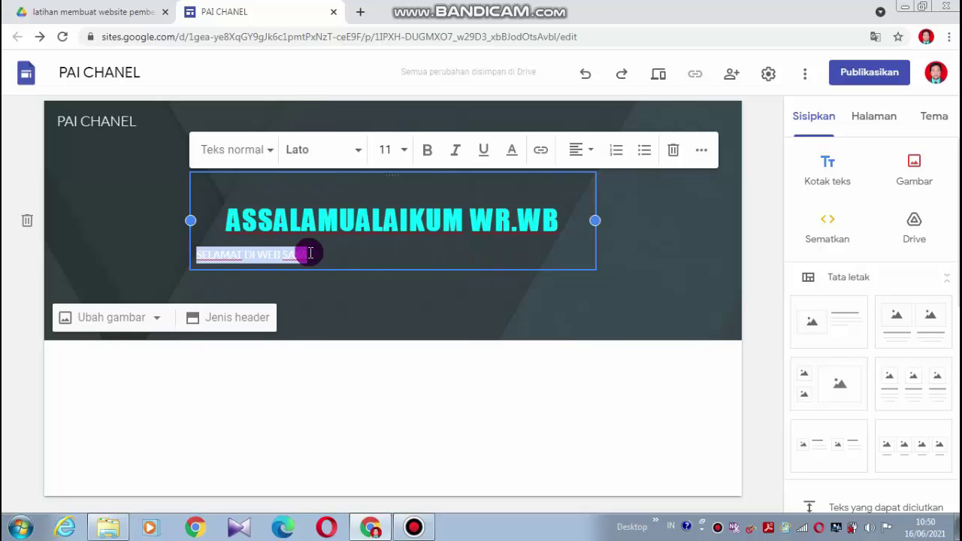
{"action": "left_click", "coordinate": [363, 154]}
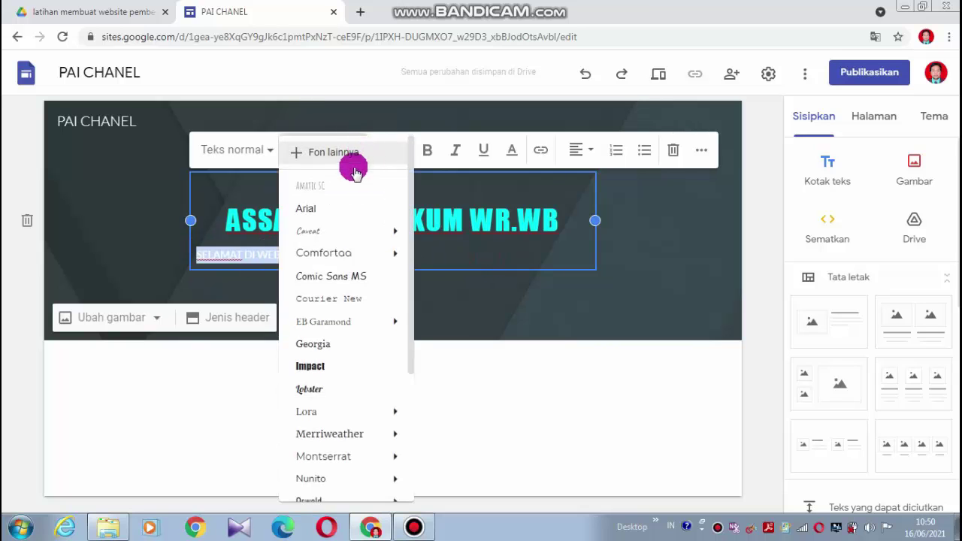
{"action": "left_click", "coordinate": [338, 275]}
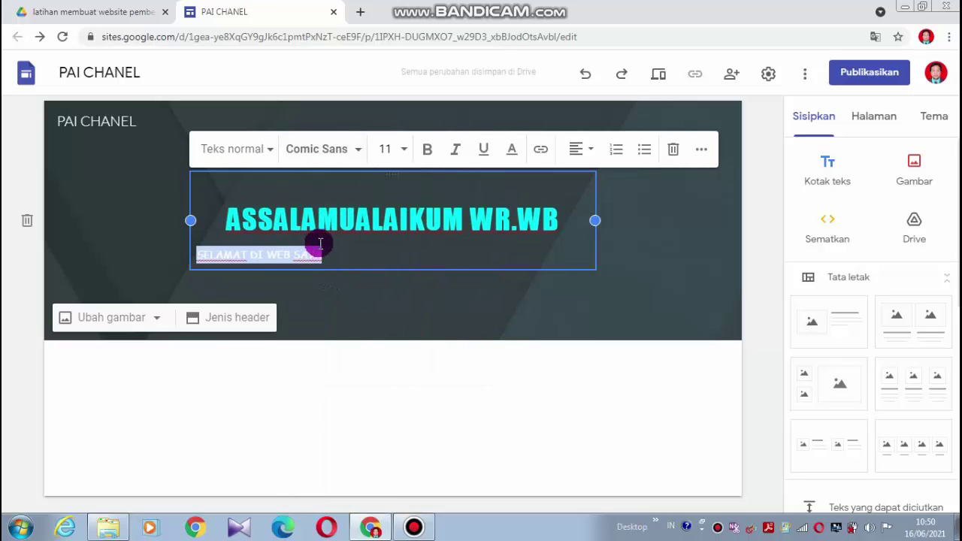
{"action": "left_click", "coordinate": [405, 150]}
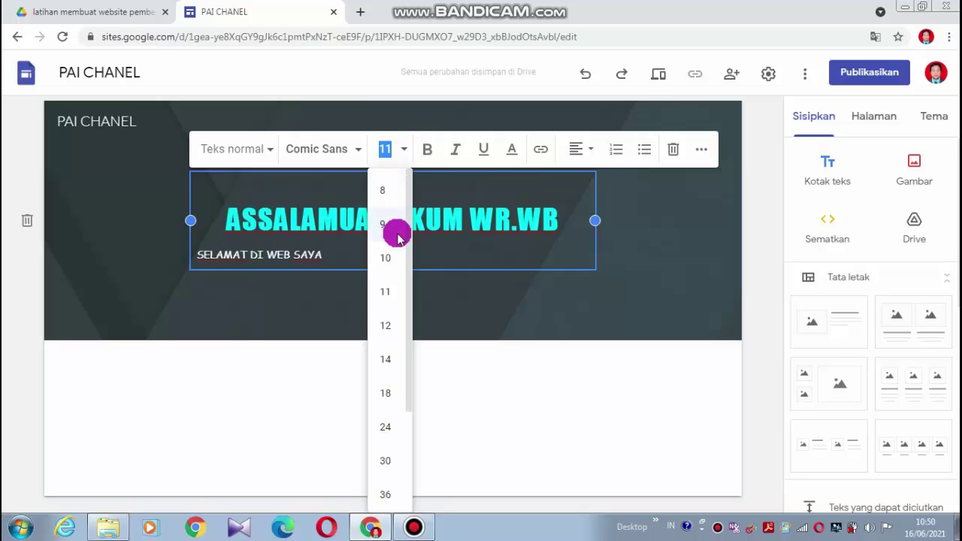
{"action": "left_click", "coordinate": [385, 394]}
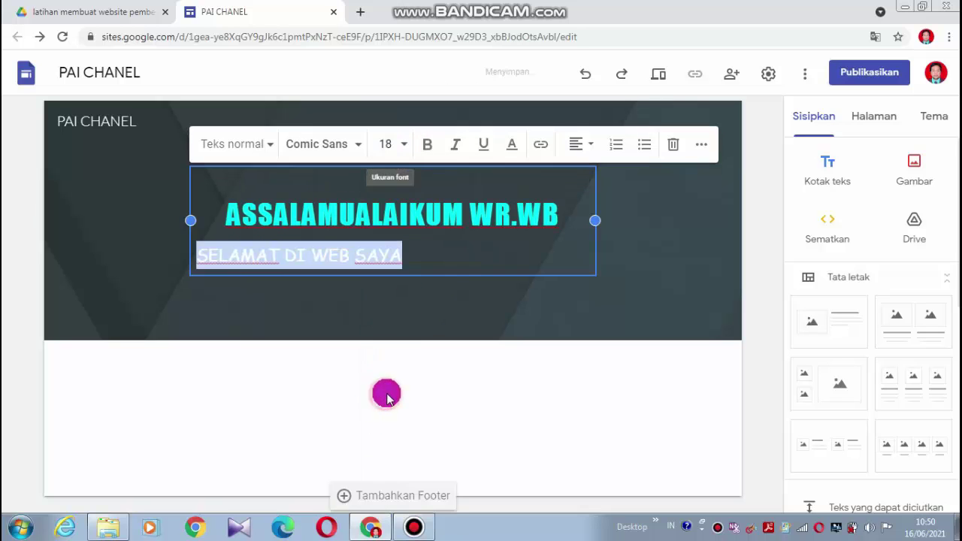
{"action": "left_click", "coordinate": [399, 145]}
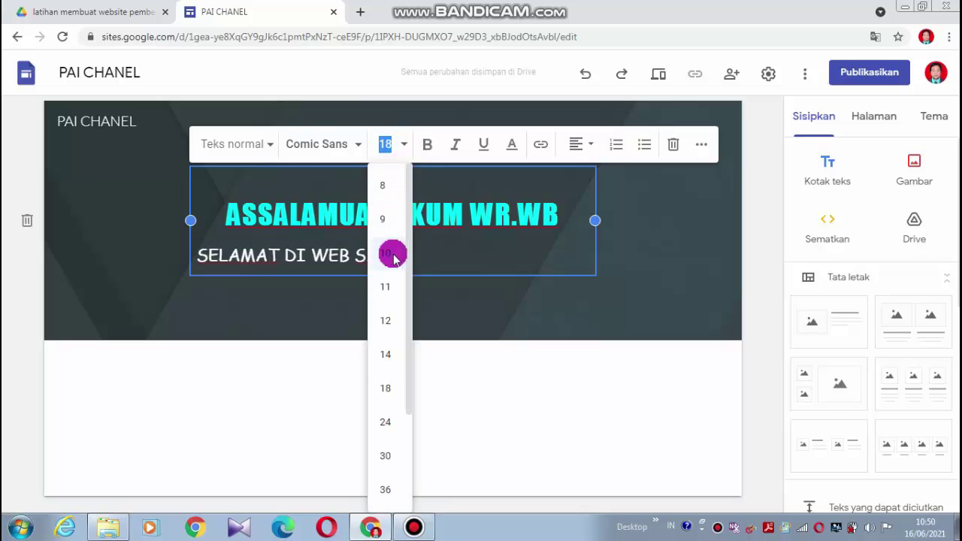
{"action": "left_click", "coordinate": [390, 357]}
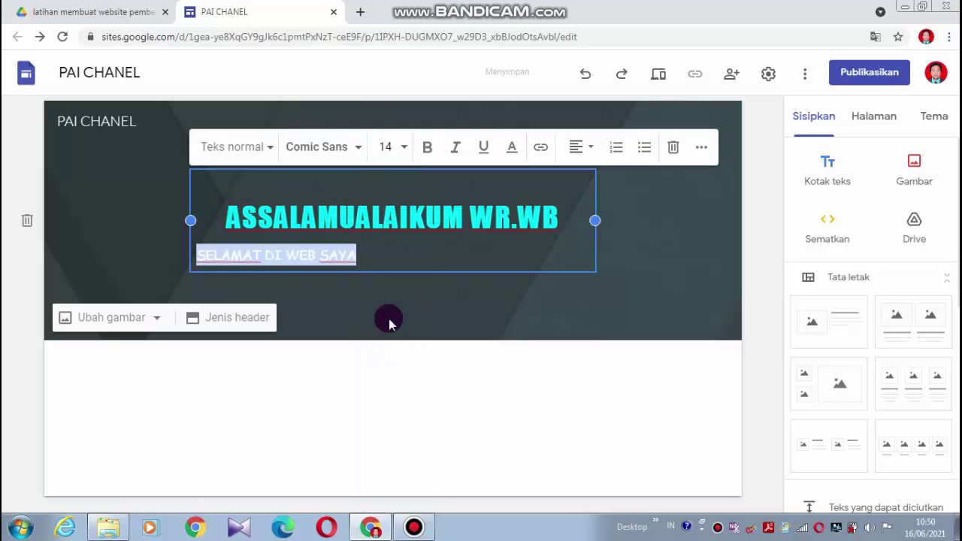
- Left-align both lines of the header text and widen their text box toward the left edge of the banner
{"action": "left_click", "coordinate": [589, 149]}
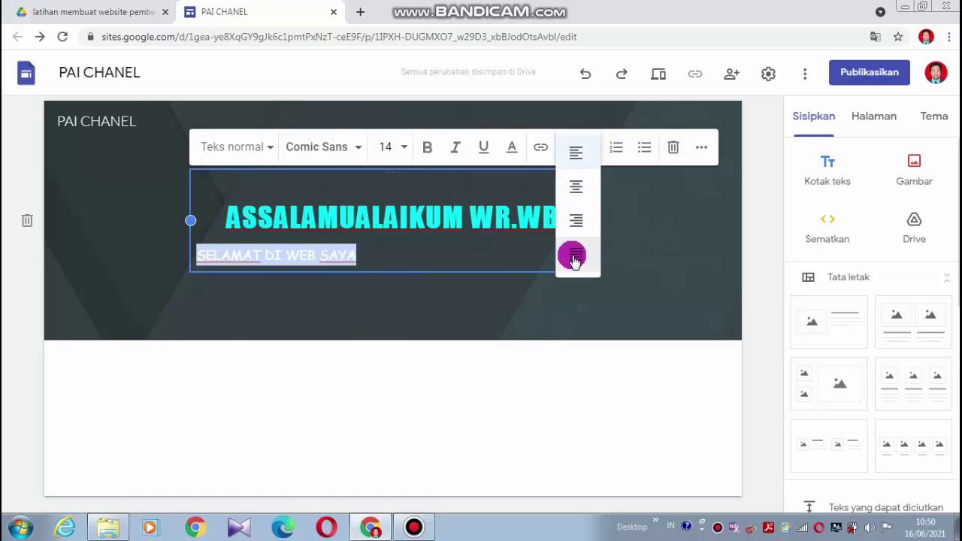
{"action": "left_click", "coordinate": [576, 160]}
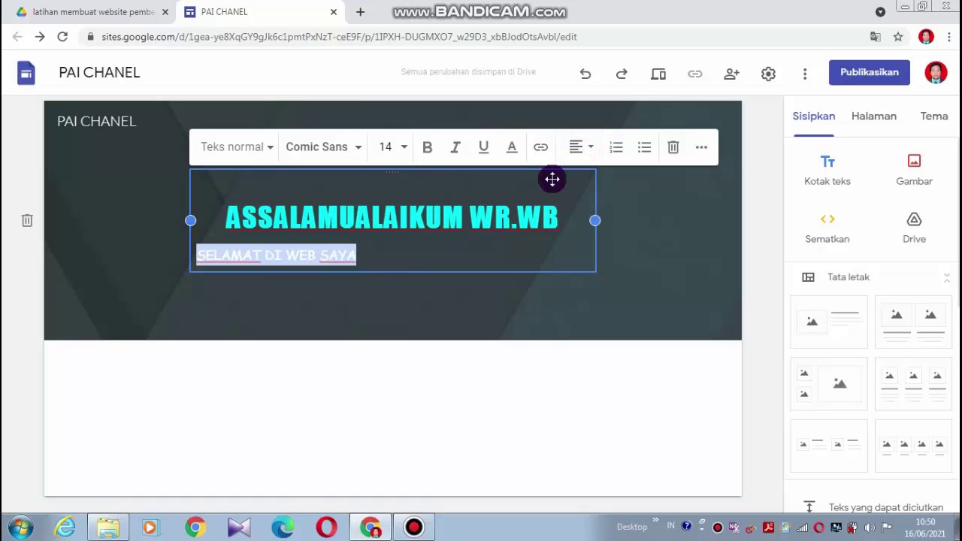
{"action": "left_click", "coordinate": [446, 224]}
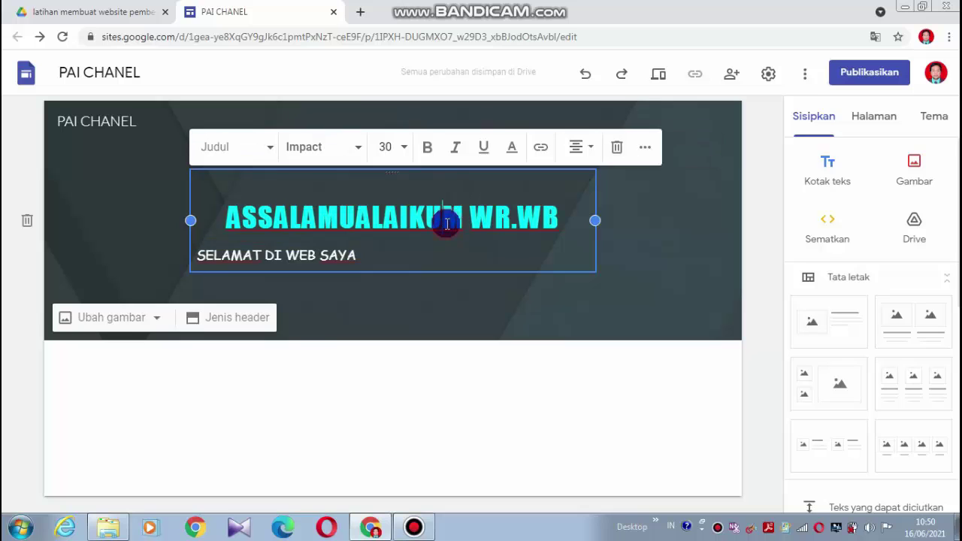
{"action": "left_click", "coordinate": [576, 146]}
{"action": "left_click", "coordinate": [576, 155]}
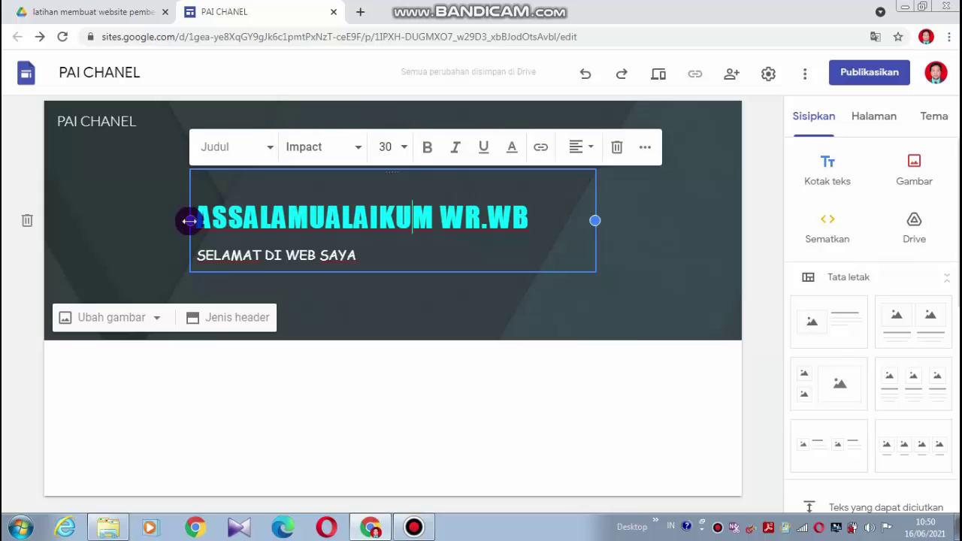
{"action": "left_click_drag", "start_coordinate": [189, 220], "coordinate": [85, 220]}
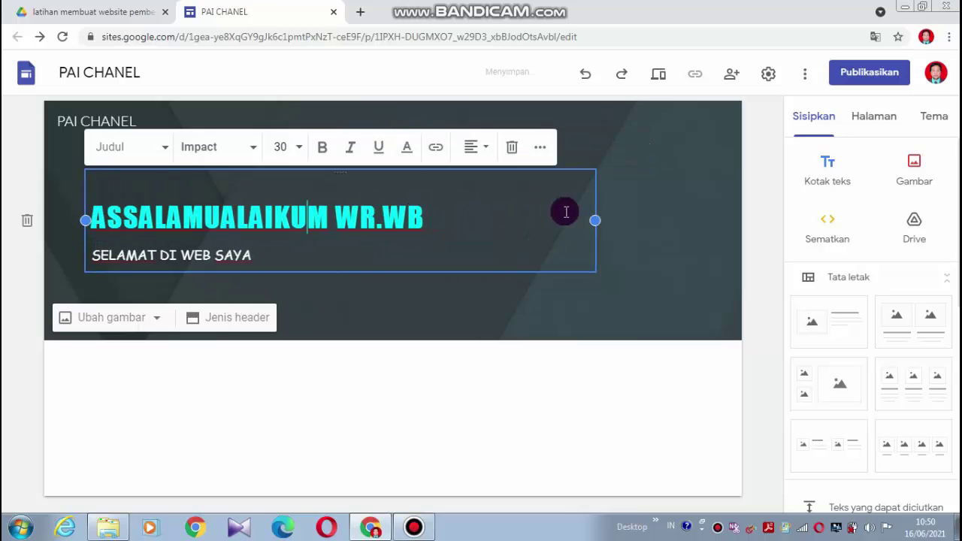
- Widen the header text box toward the right edge of the banner
{"action": "left_click_drag", "start_coordinate": [593, 219], "coordinate": [647, 220]}
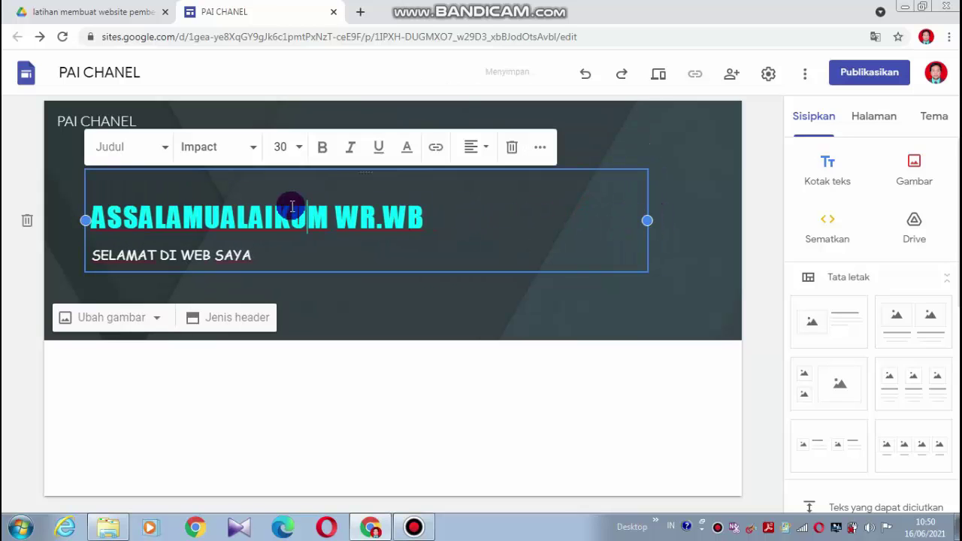
{"action": "left_click_drag", "start_coordinate": [277, 172], "coordinate": [136, 160]}
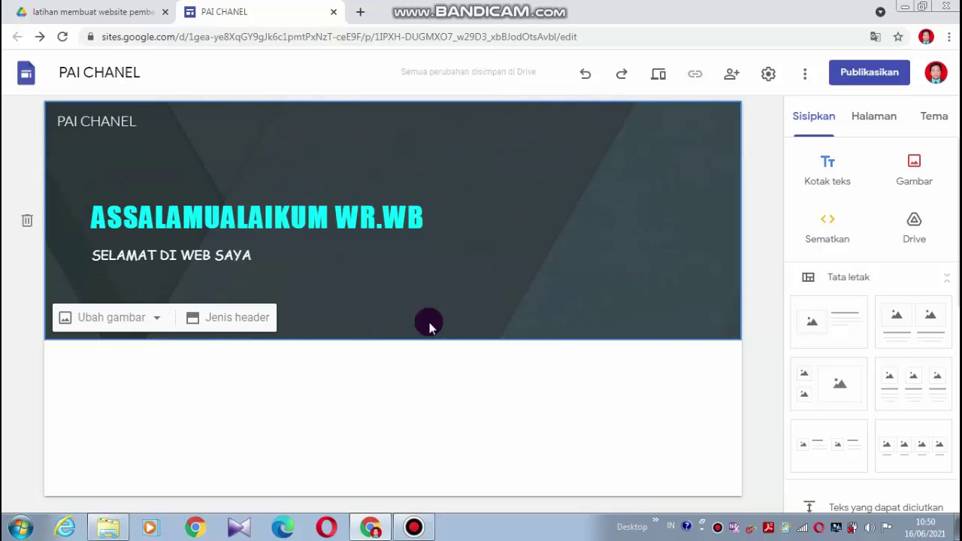
- Try the Spanduk besar, Hanya judul and Sampul header types, and return the header to Spanduk
{"action": "left_click", "coordinate": [216, 315]}
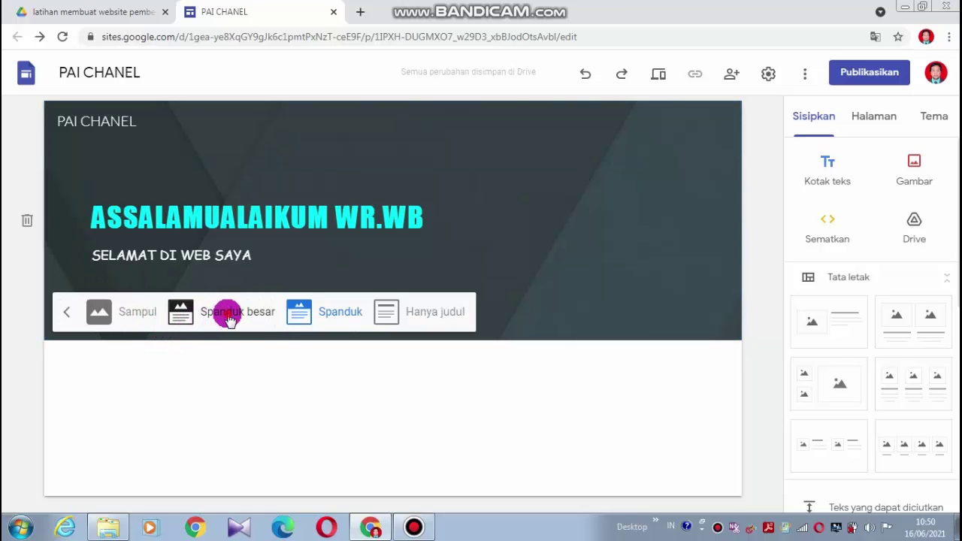
{"action": "left_click", "coordinate": [229, 315]}
{"action": "left_click", "coordinate": [316, 442]}
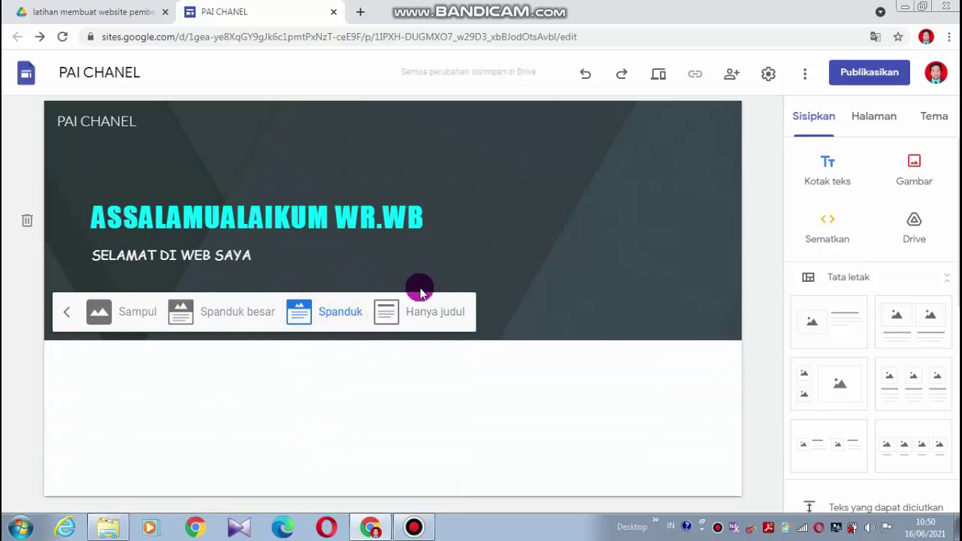
{"action": "left_click", "coordinate": [399, 312]}
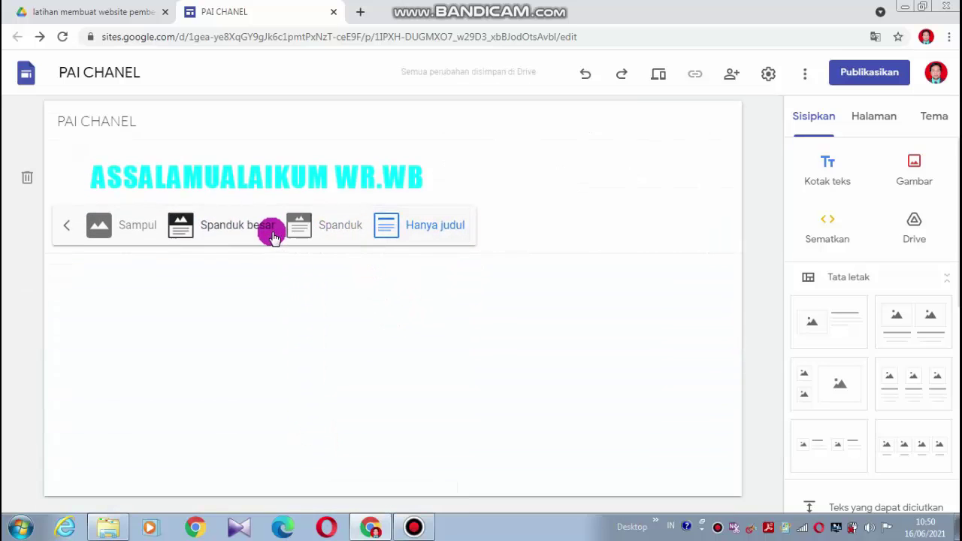
{"action": "left_click", "coordinate": [144, 225]}
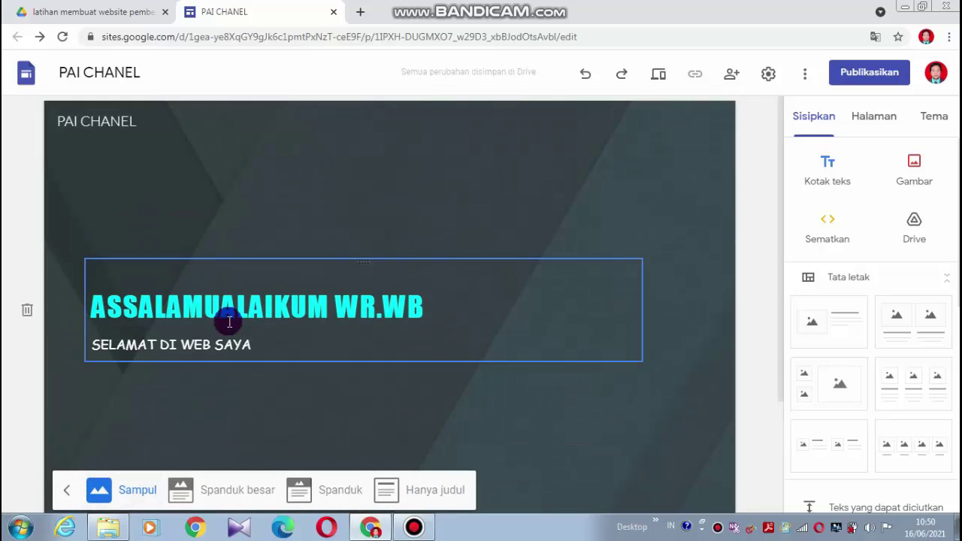
{"action": "scroll", "coordinate": [233, 375], "scroll_direction": "down", "scroll_amount": 2}
{"action": "left_click", "coordinate": [219, 351]}
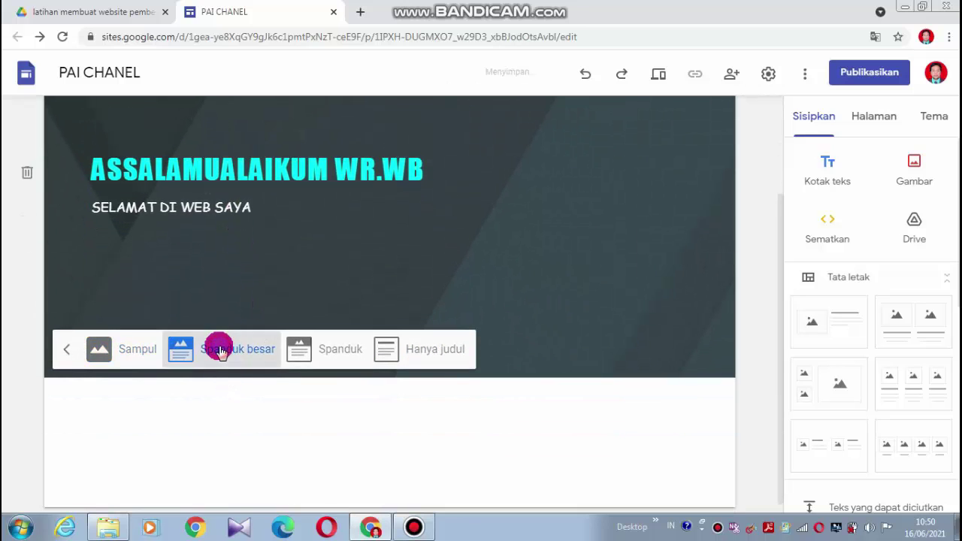
{"action": "left_click", "coordinate": [305, 348]}
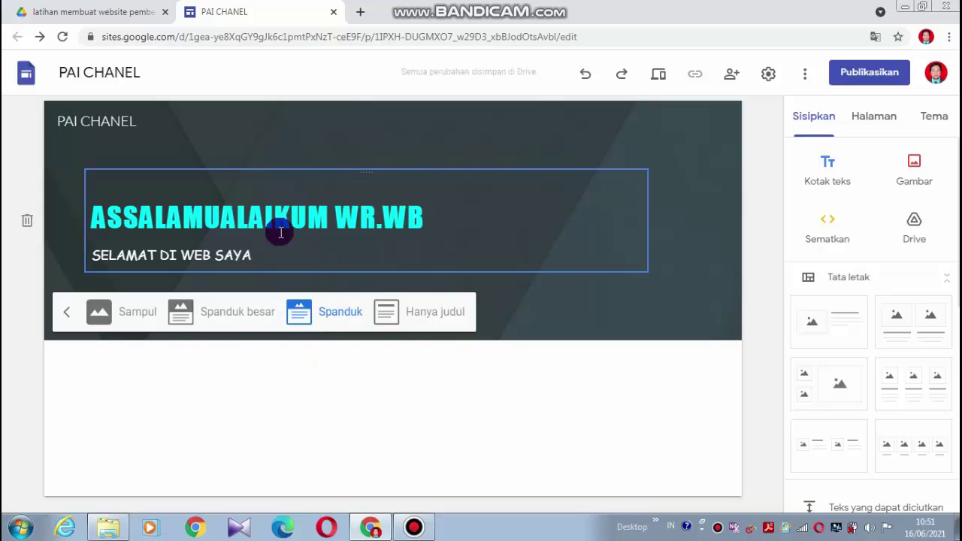
{"action": "left_click", "coordinate": [537, 308]}
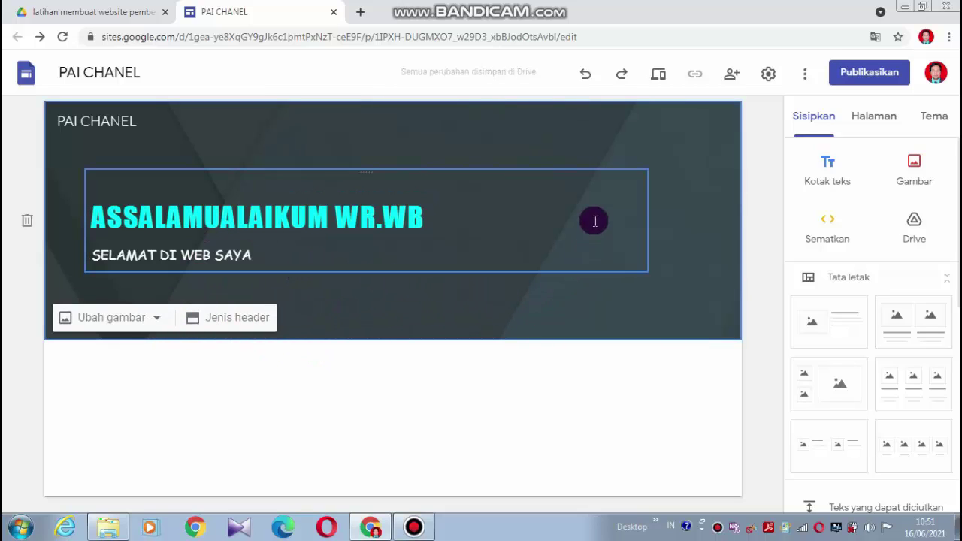
- Replace the header background with the blue polka-dot pattern from the image gallery
{"action": "left_click", "coordinate": [154, 319]}
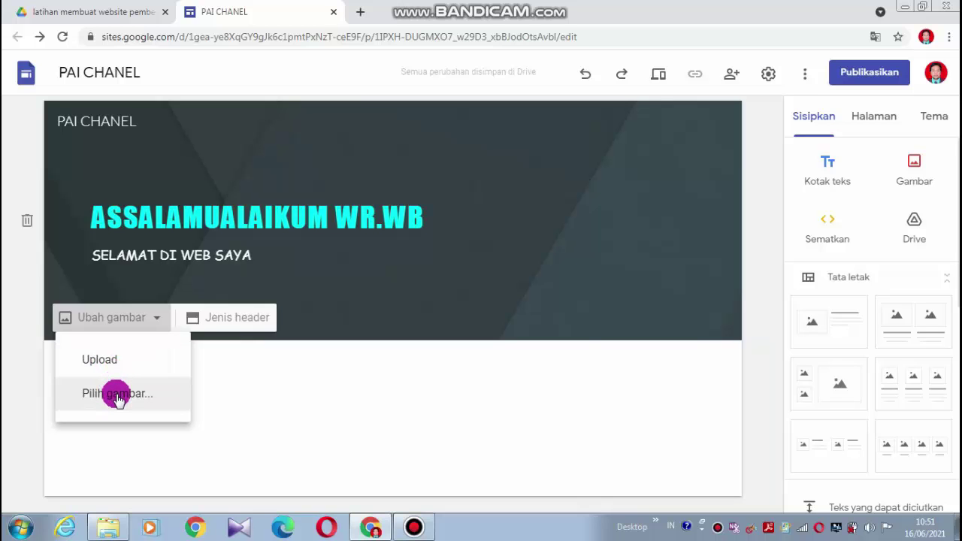
{"action": "left_click", "coordinate": [117, 394]}
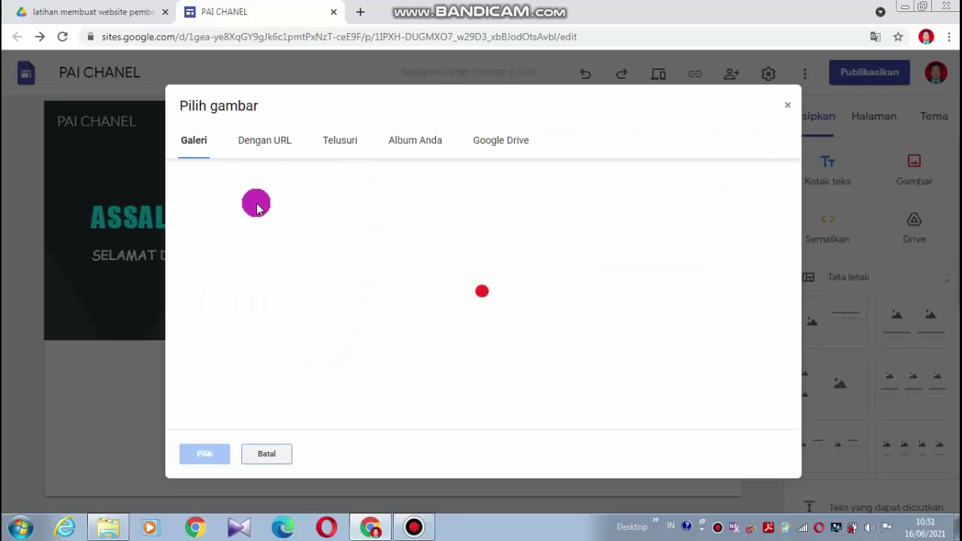
{"action": "left_click_drag", "start_coordinate": [794, 176], "coordinate": [801, 251]}
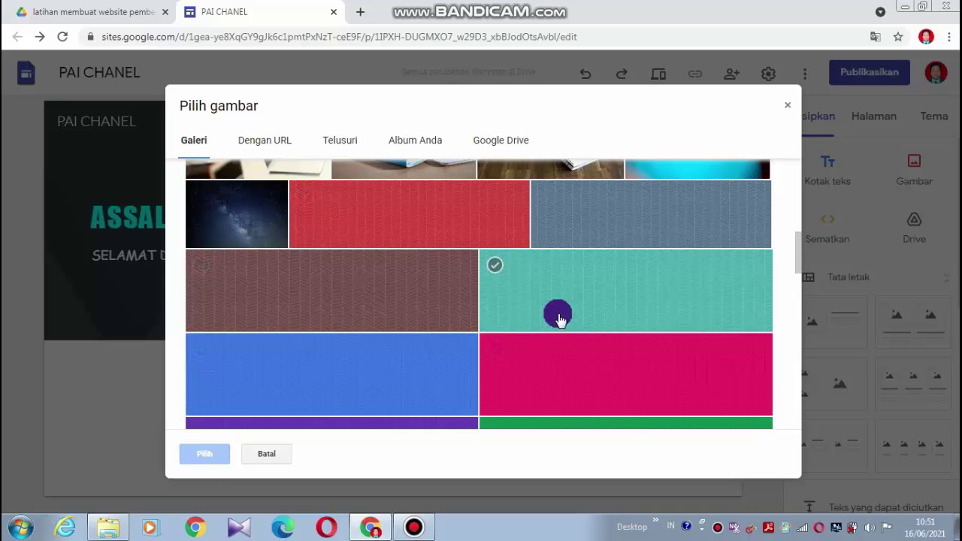
{"action": "scroll", "coordinate": [530, 357], "scroll_direction": "down", "scroll_amount": 2}
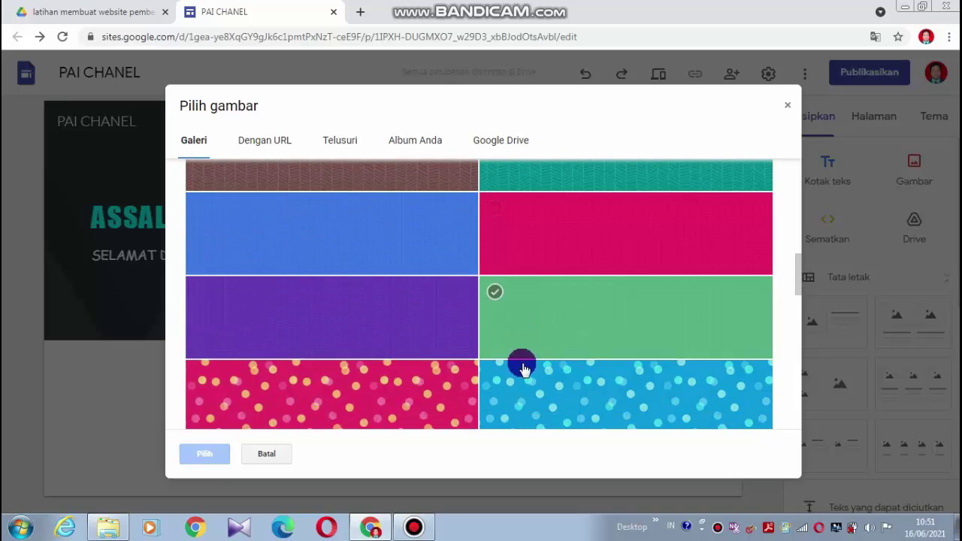
{"action": "left_click", "coordinate": [524, 381]}
{"action": "left_click", "coordinate": [206, 451]}
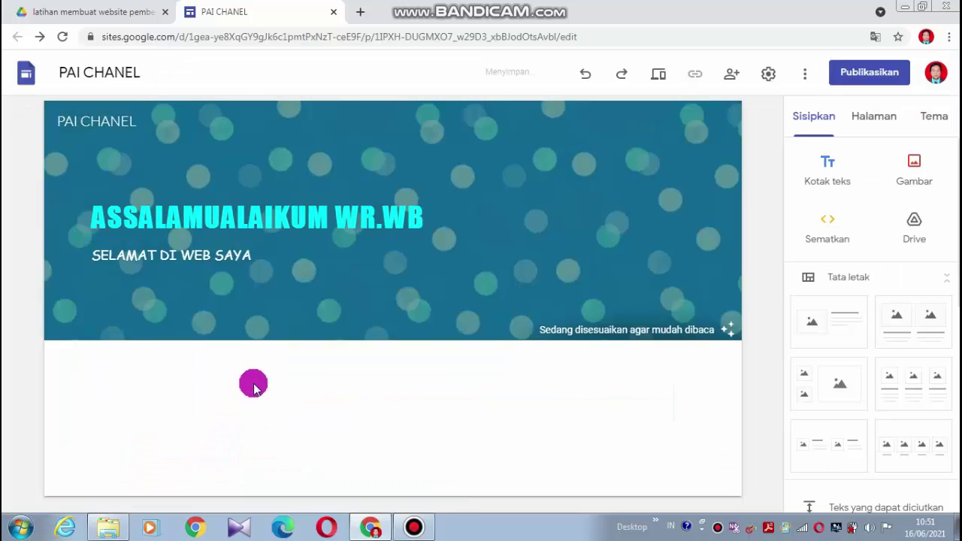
{"action": "mouse_move", "coordinate": [326, 290]}
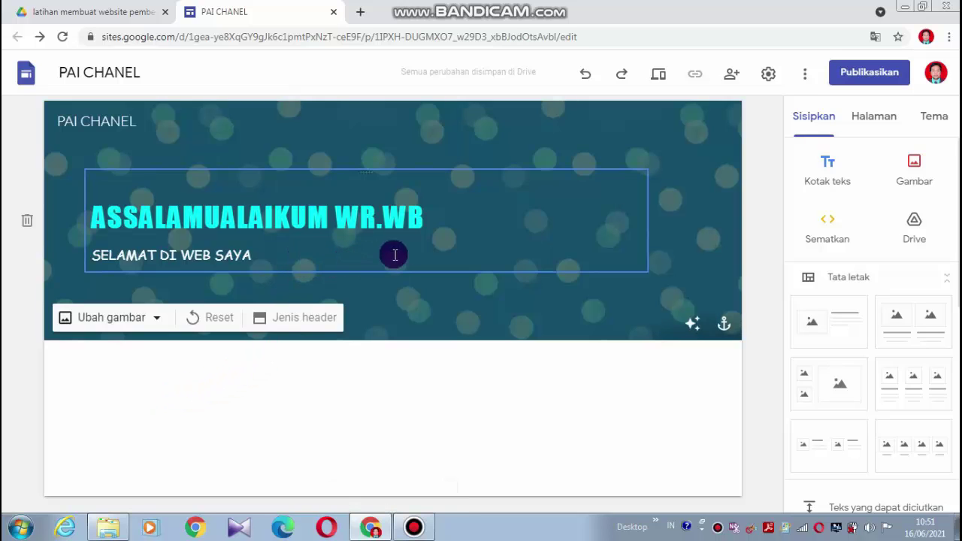
- Insert a text box below the header with the line "Selamat datang bagi pngunjung....." and begin a second line
{"action": "left_click", "coordinate": [829, 184]}
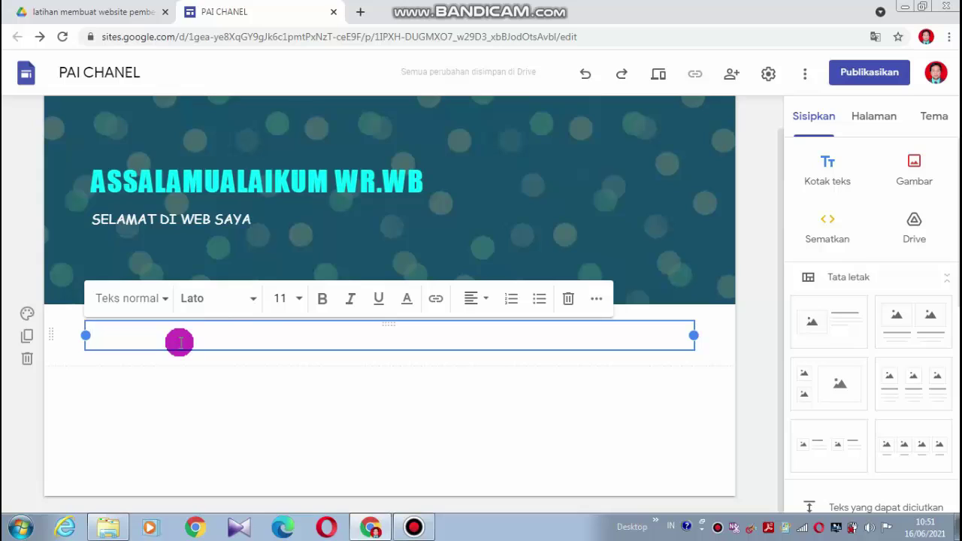
{"action": "type", "text": "s"}
{"action": "type", "text": "Se"}
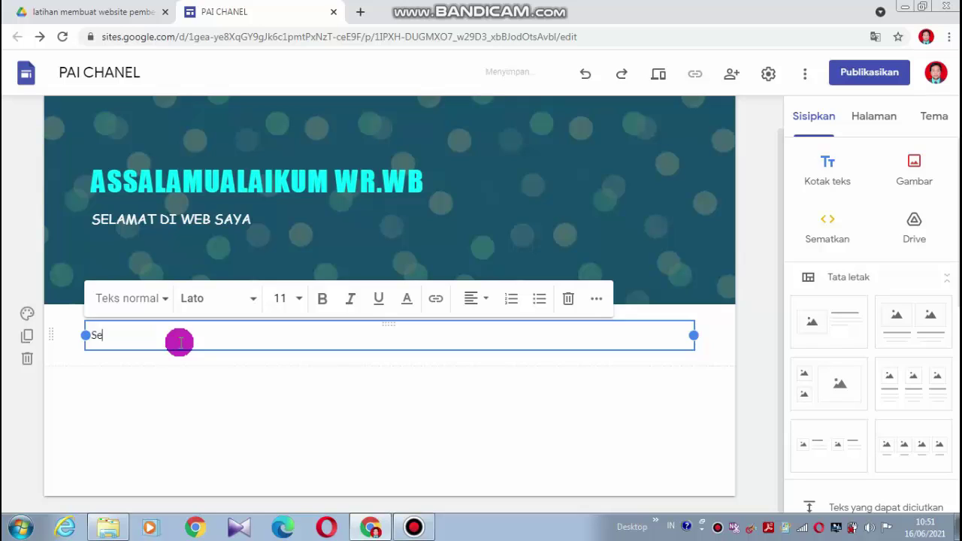
{"action": "type", "text": "lamat datang bagi pengu"}
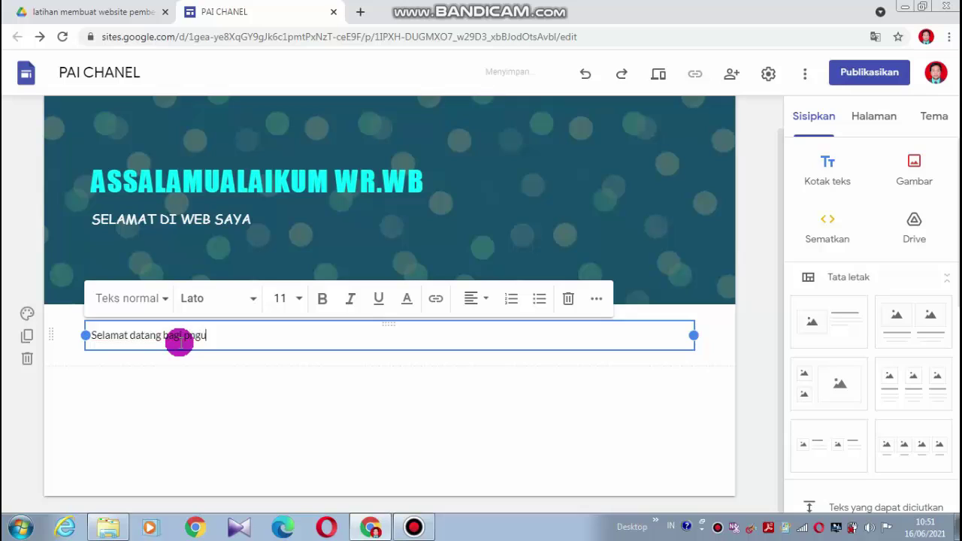
{"action": "type", "text": "njung...."}
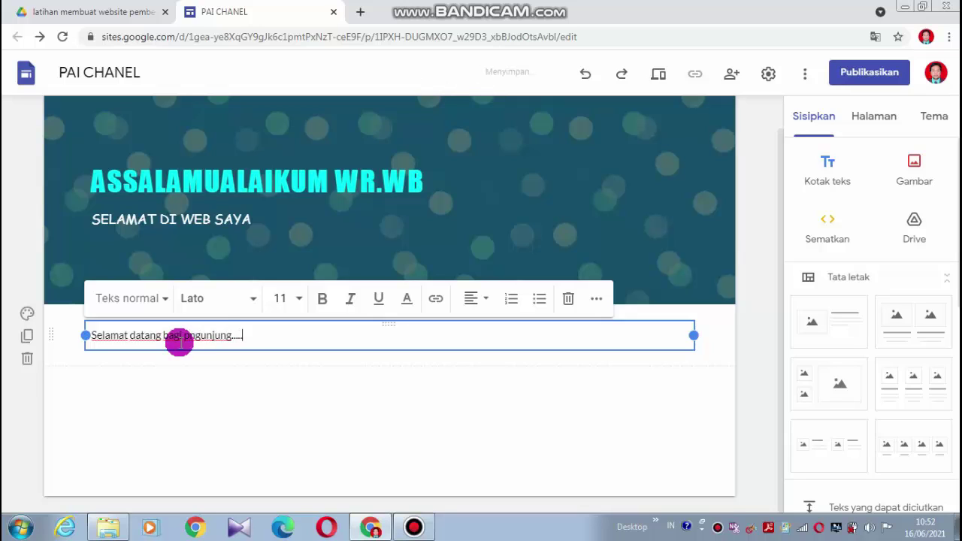
{"action": "key", "text": "Return"}
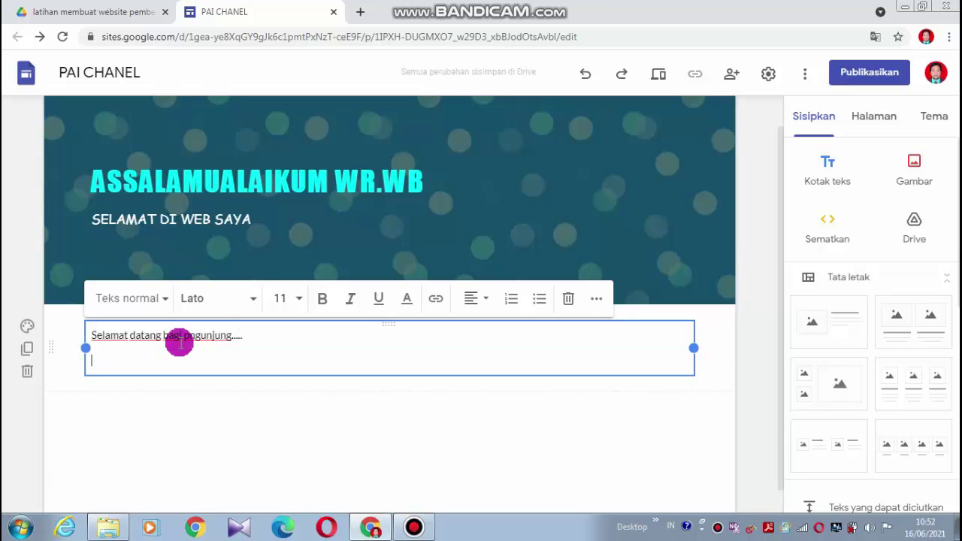
- Write "silahkan buka-buka halaman di web site ini semoga bermanfaat" as the second line of the welcome text
{"action": "type", "text": "dhgfg"}
{"action": "key", "text": "BackSpace"}
{"action": "key", "text": "BackSpace"}
{"action": "key", "text": "BackSpace"}
{"action": "type", "text": "si"}
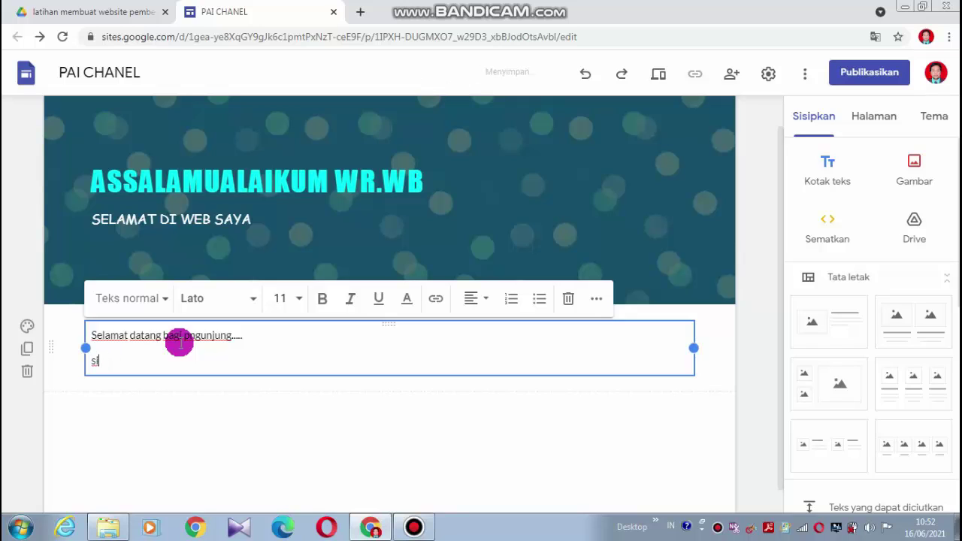
{"action": "type", "text": "lahkan"}
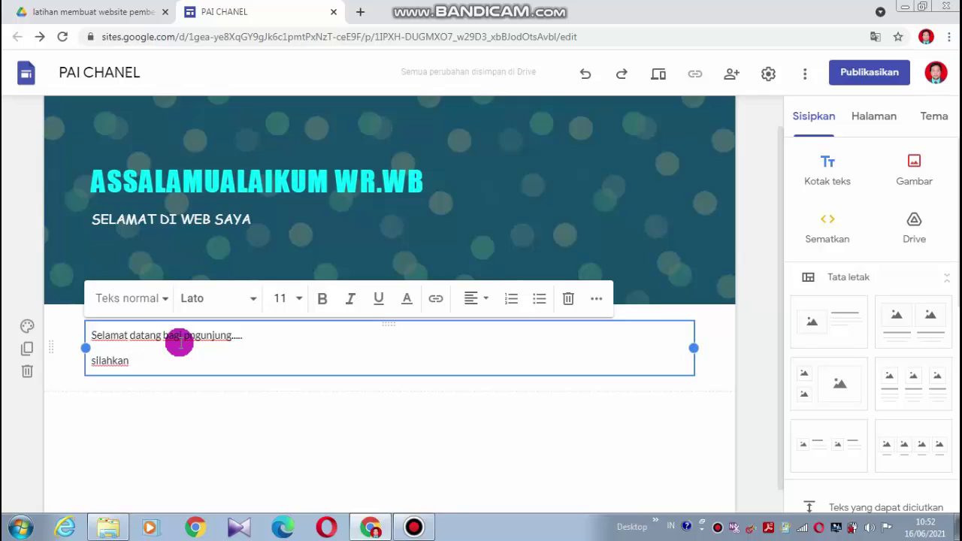
{"action": "type", "text": " b"}
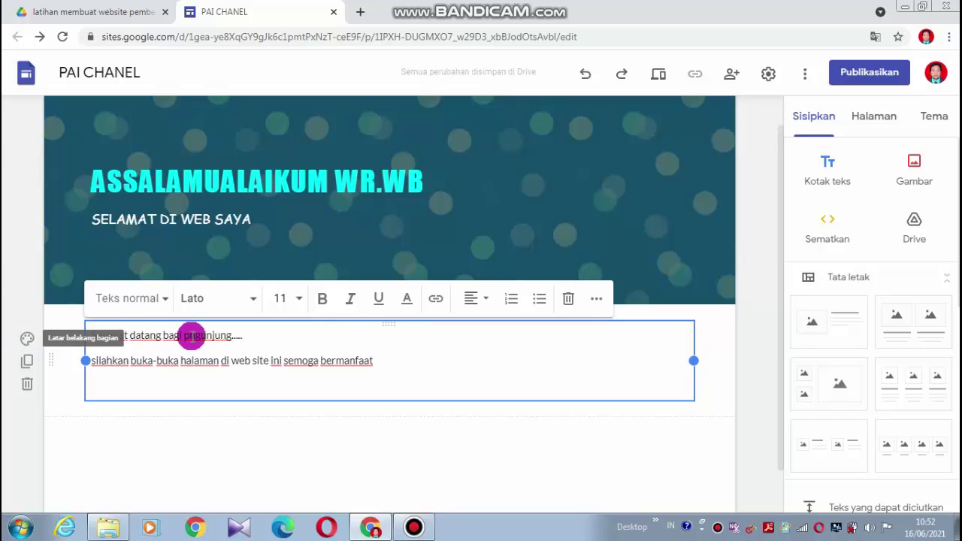
- Set the welcome text section's background to the turquoise seascape picture from the image gallery
{"action": "left_click", "coordinate": [27, 340]}
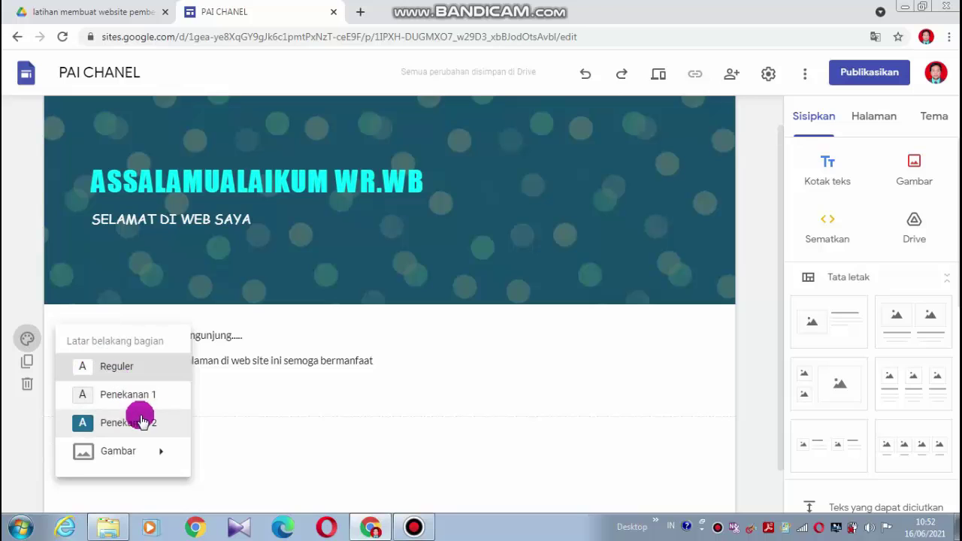
{"action": "mouse_move", "coordinate": [128, 454]}
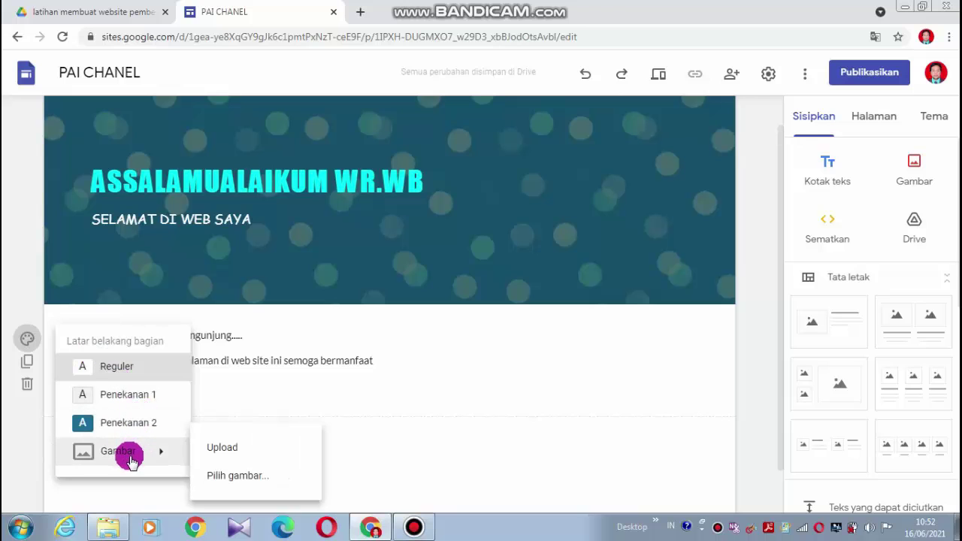
{"action": "left_click", "coordinate": [248, 470]}
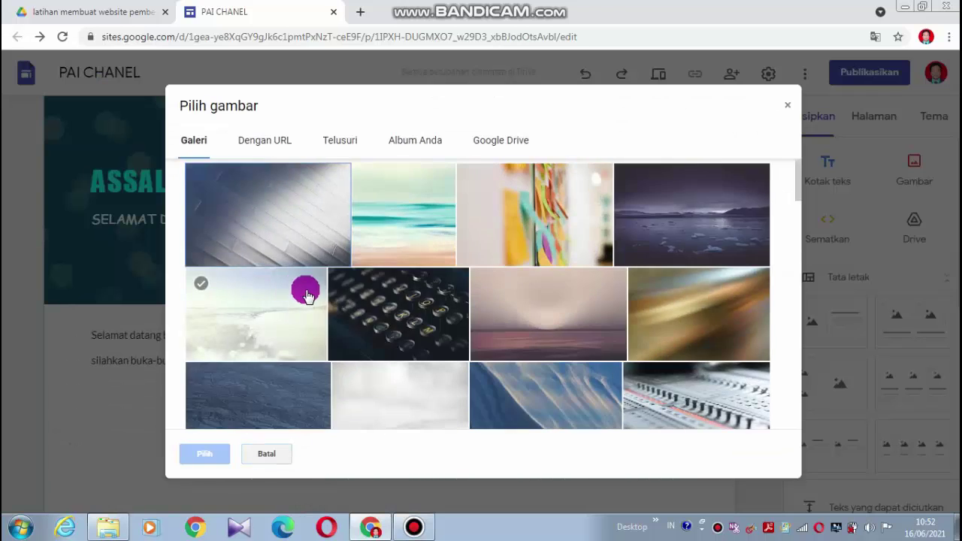
{"action": "left_click", "coordinate": [438, 221]}
{"action": "left_click", "coordinate": [212, 454]}
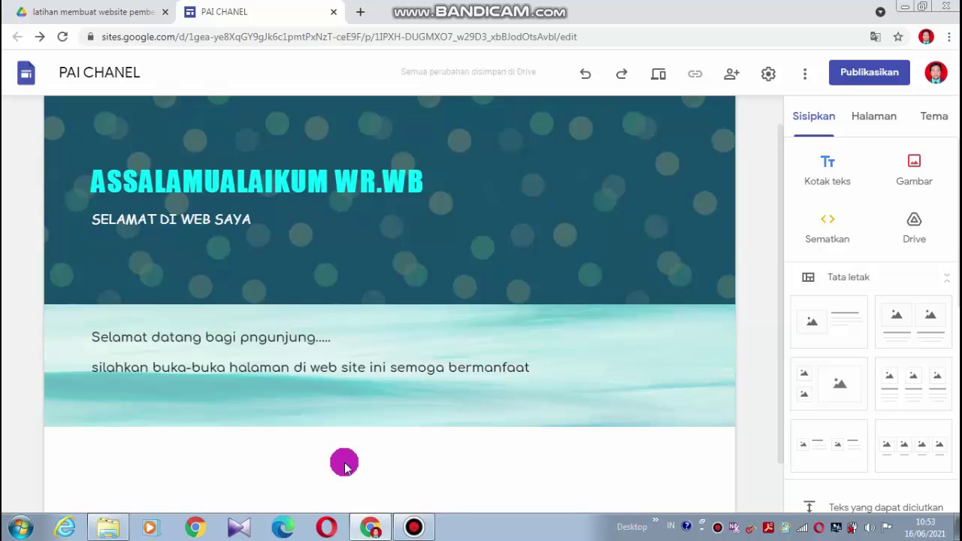
{"action": "scroll", "coordinate": [315, 431], "scroll_direction": "down", "scroll_amount": 1}
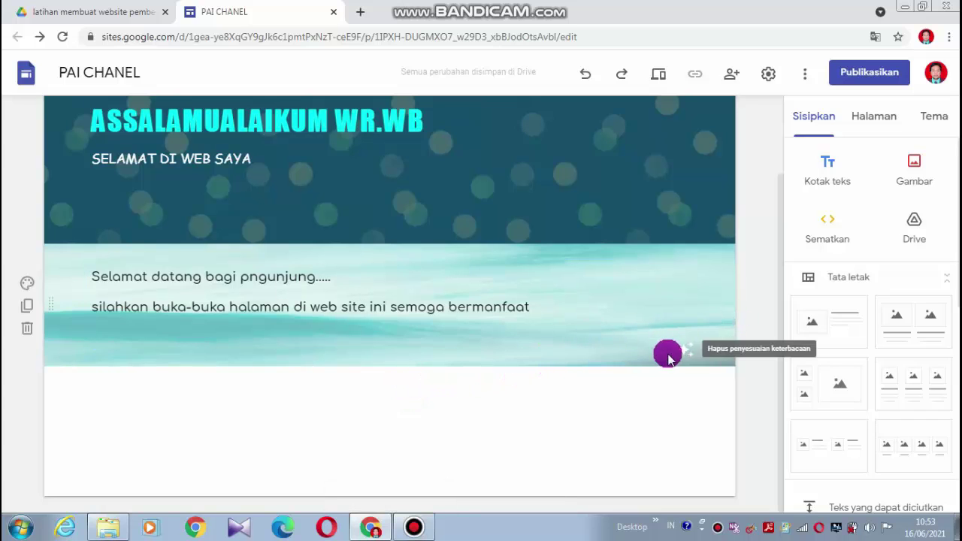
{"action": "scroll", "coordinate": [592, 218], "scroll_direction": "up", "scroll_amount": 2}
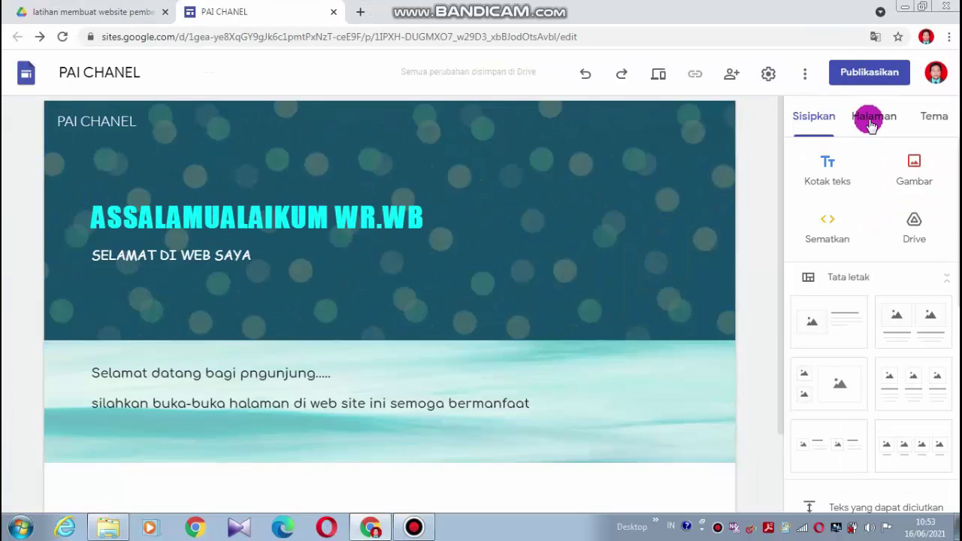
- Rename the home page Halaman Muka as "Beranda" in its page properties
{"action": "left_click", "coordinate": [870, 120]}
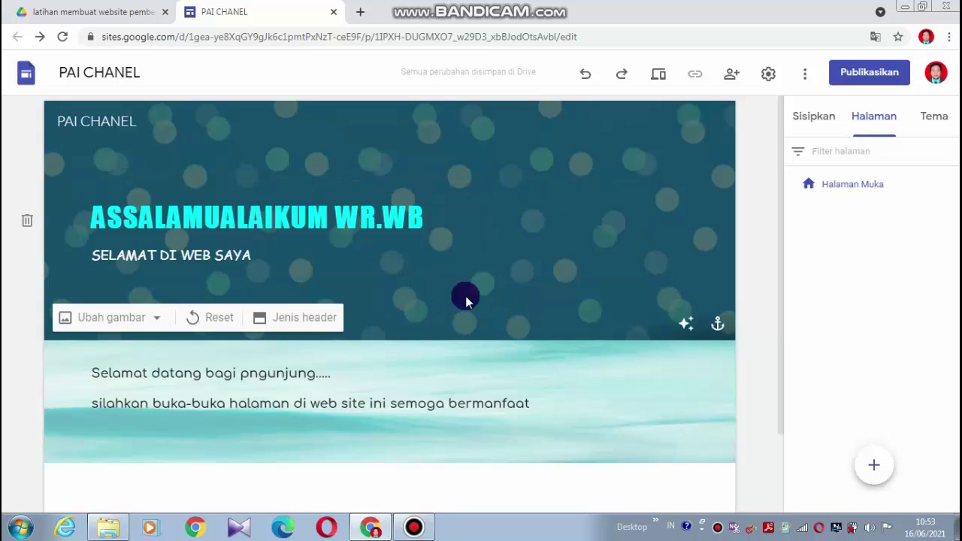
{"action": "left_click", "coordinate": [845, 192]}
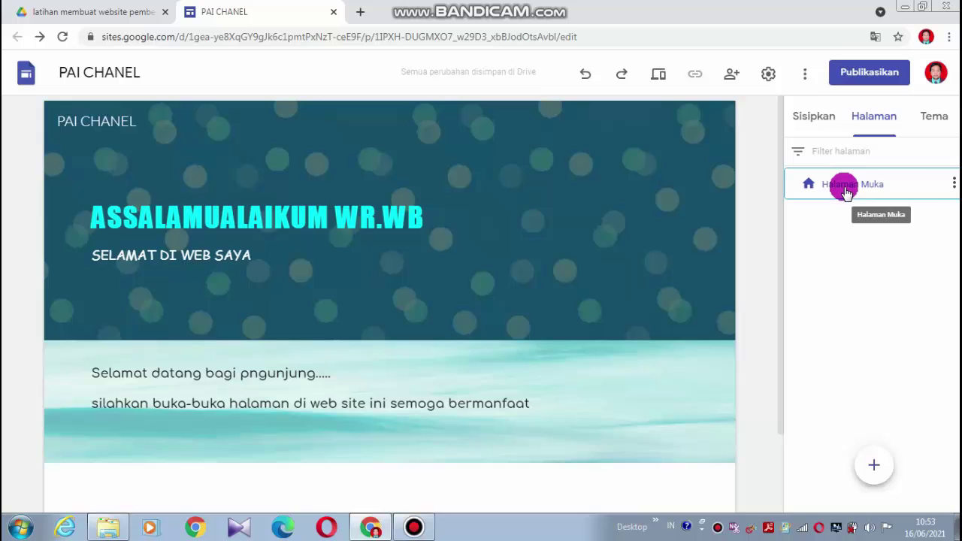
{"action": "left_click", "coordinate": [952, 186]}
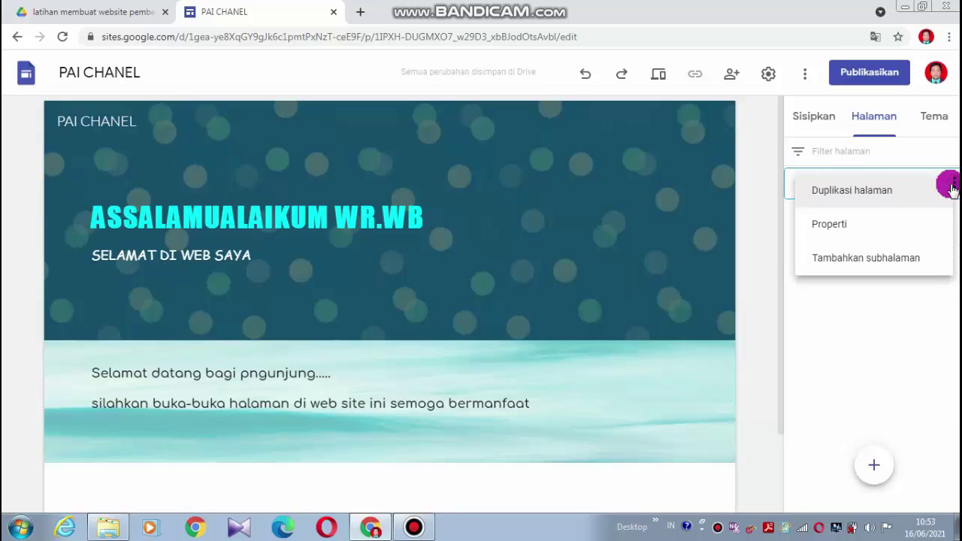
{"action": "left_click", "coordinate": [847, 230]}
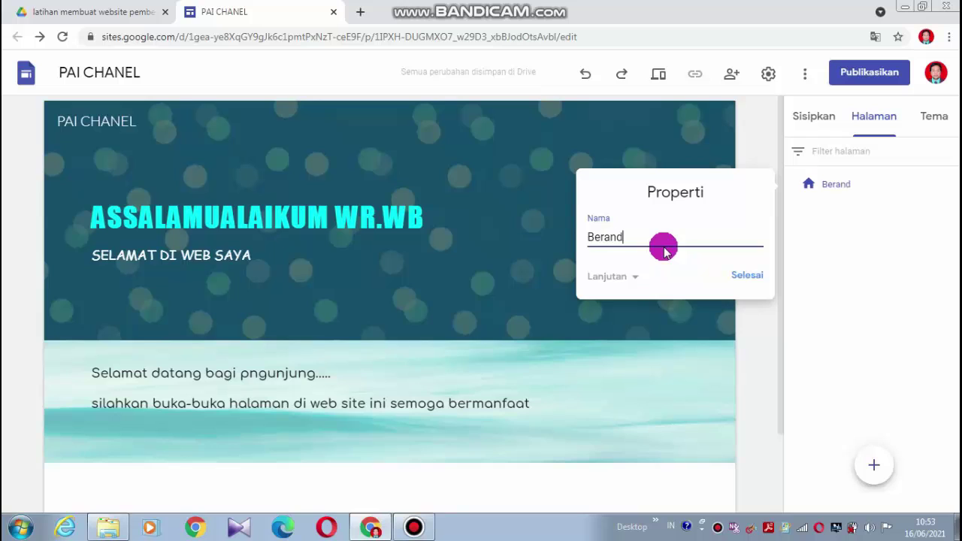
{"action": "left_click", "coordinate": [736, 281]}
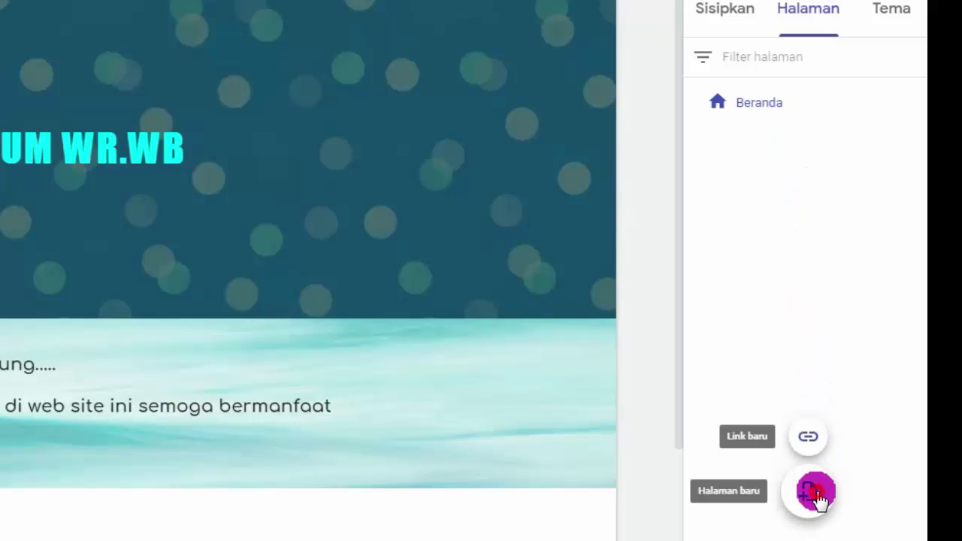
- Add two new pages to the site, named "Profil" and "Materi ajar"
{"action": "left_click", "coordinate": [815, 492]}
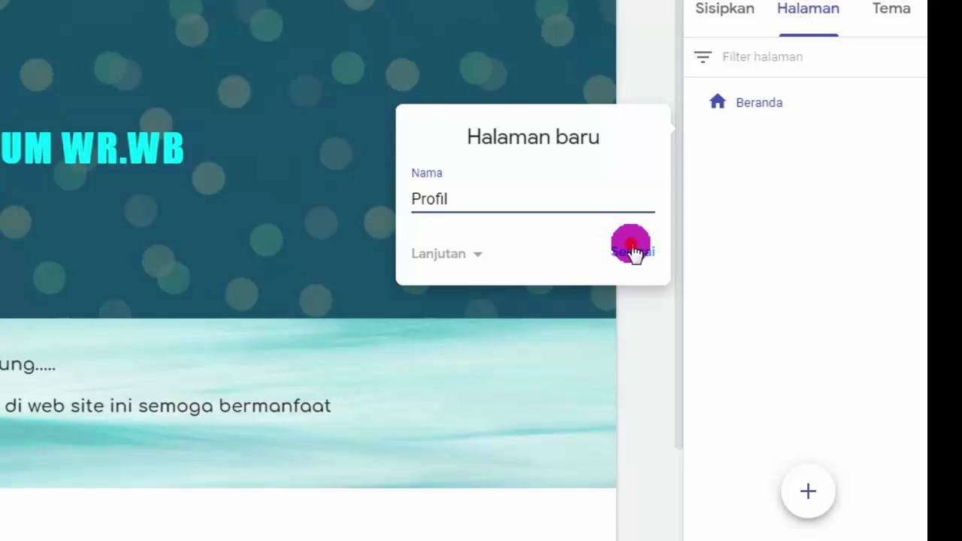
{"action": "left_click", "coordinate": [620, 250]}
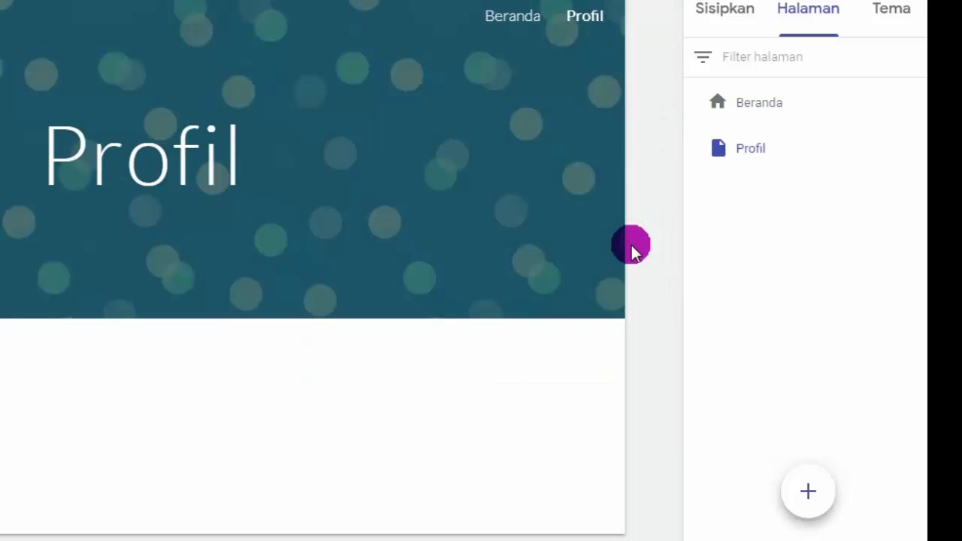
{"action": "left_click", "coordinate": [798, 109]}
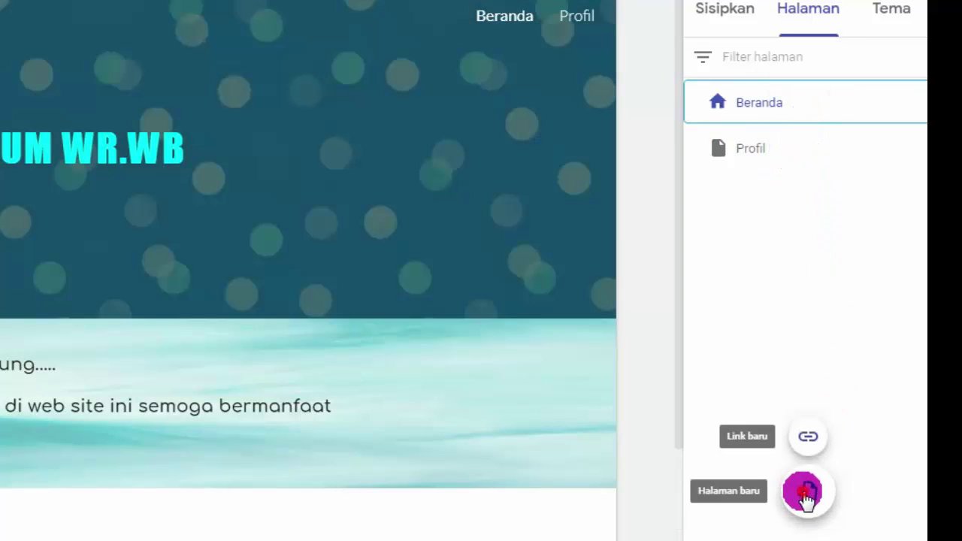
{"action": "left_click", "coordinate": [807, 492]}
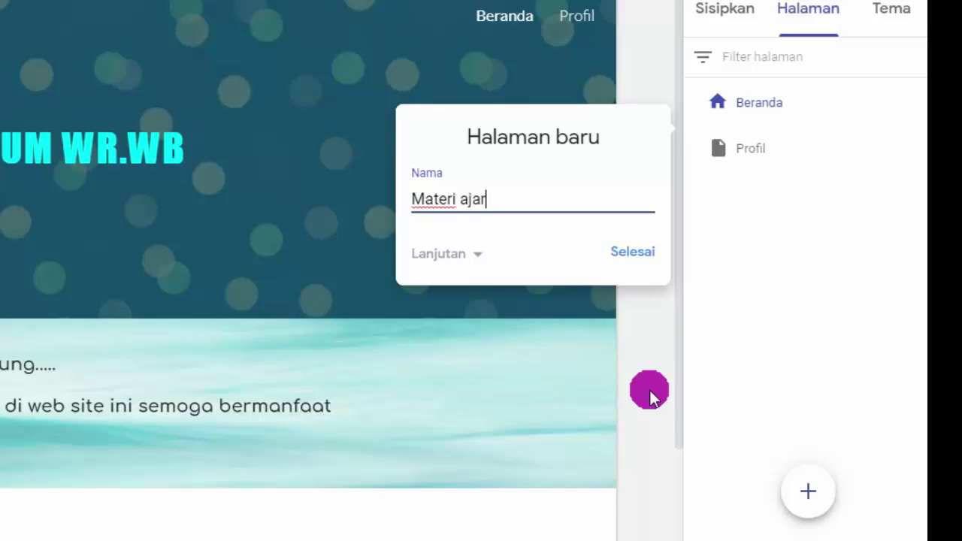
{"action": "left_click", "coordinate": [637, 251]}
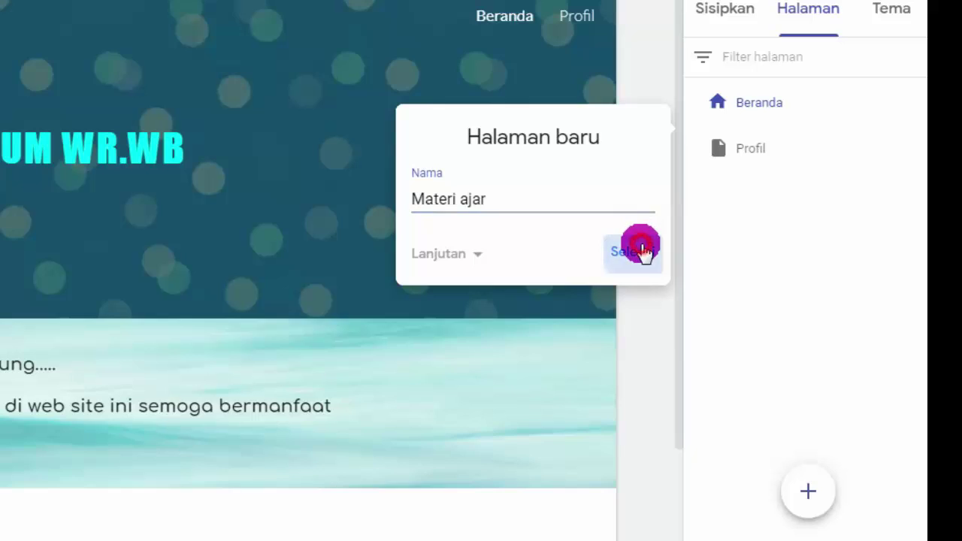
- Add another new page to the site, named "Toko Online"
{"action": "left_click", "coordinate": [744, 103]}
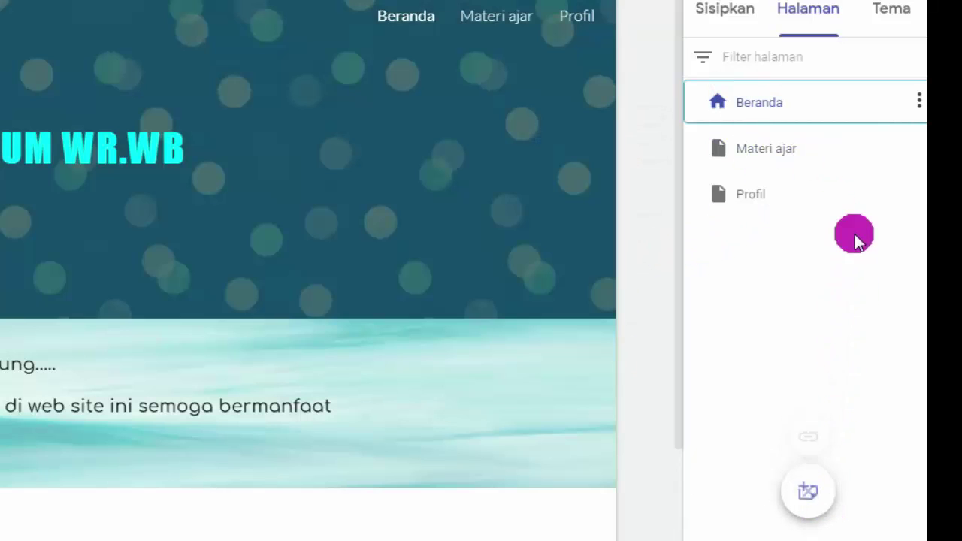
{"action": "left_click", "coordinate": [761, 194]}
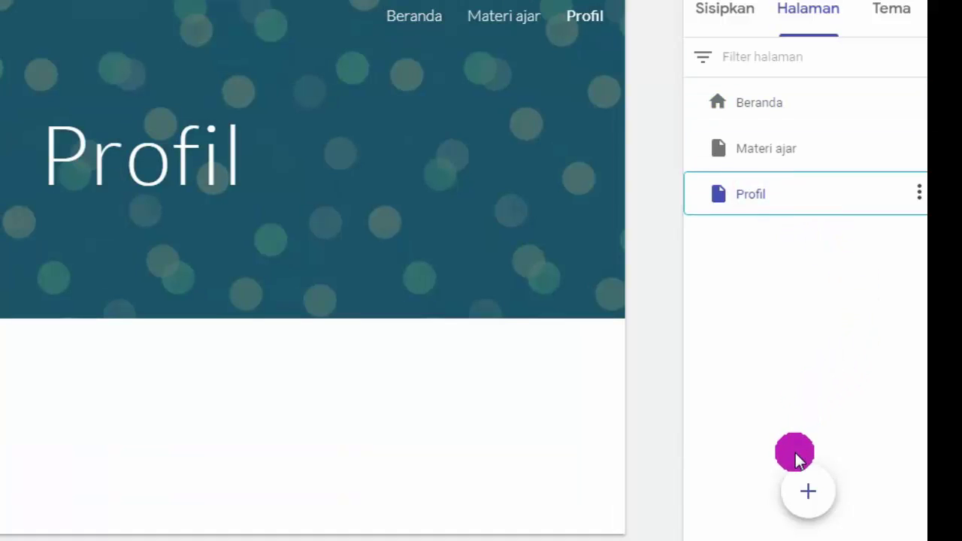
{"action": "mouse_move", "coordinate": [808, 500]}
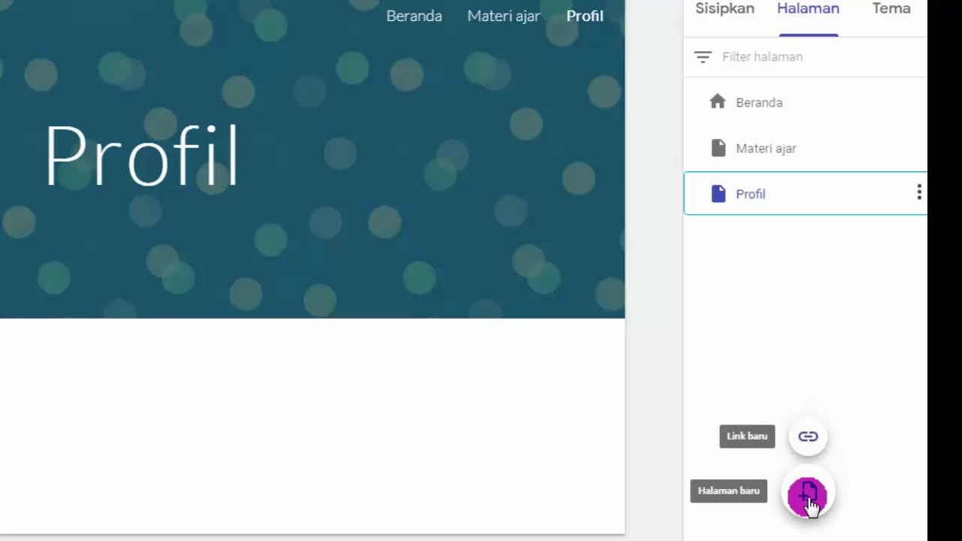
{"action": "left_click", "coordinate": [809, 500]}
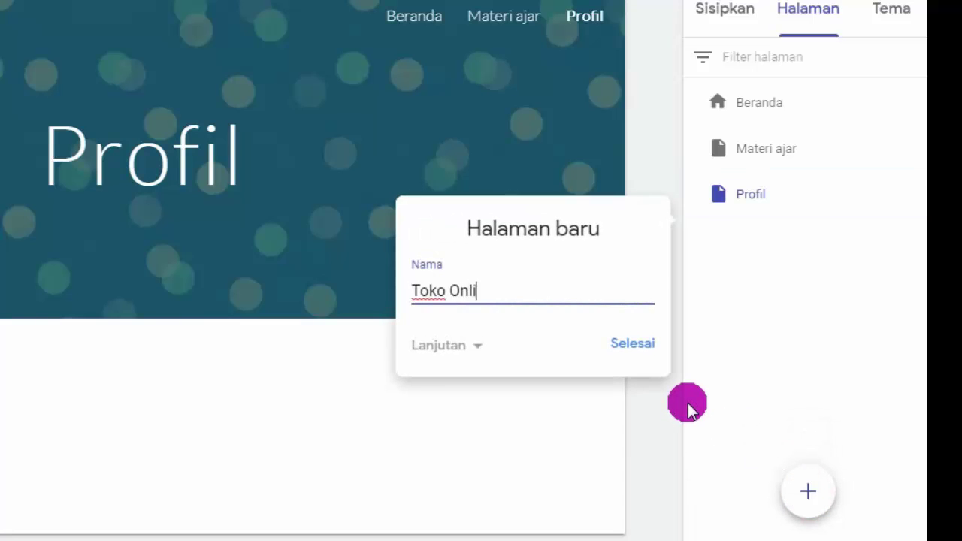
{"action": "left_click", "coordinate": [638, 348]}
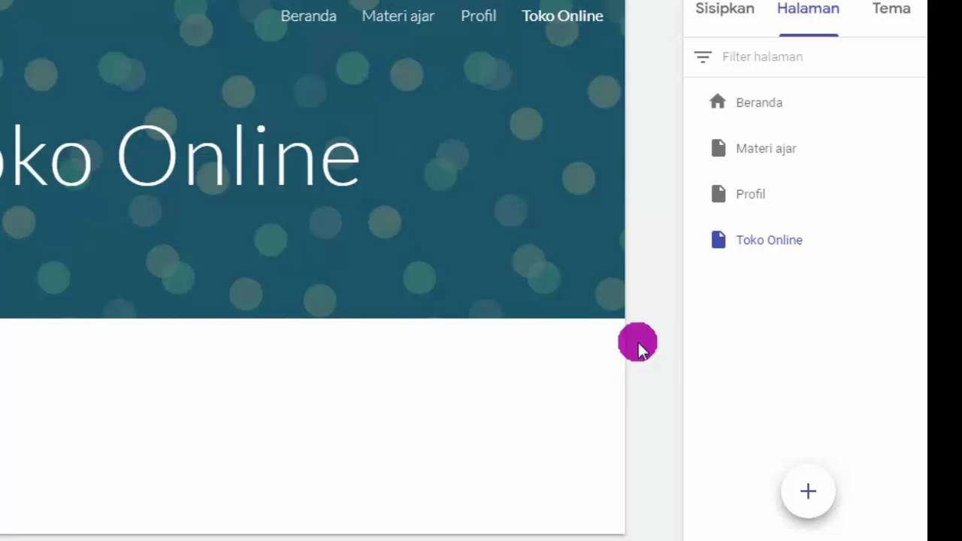
- Check the site's navigation links by opening Beranda, Materi ajar, Profil and Toko Online, and return to Beranda
{"action": "left_click", "coordinate": [308, 16]}
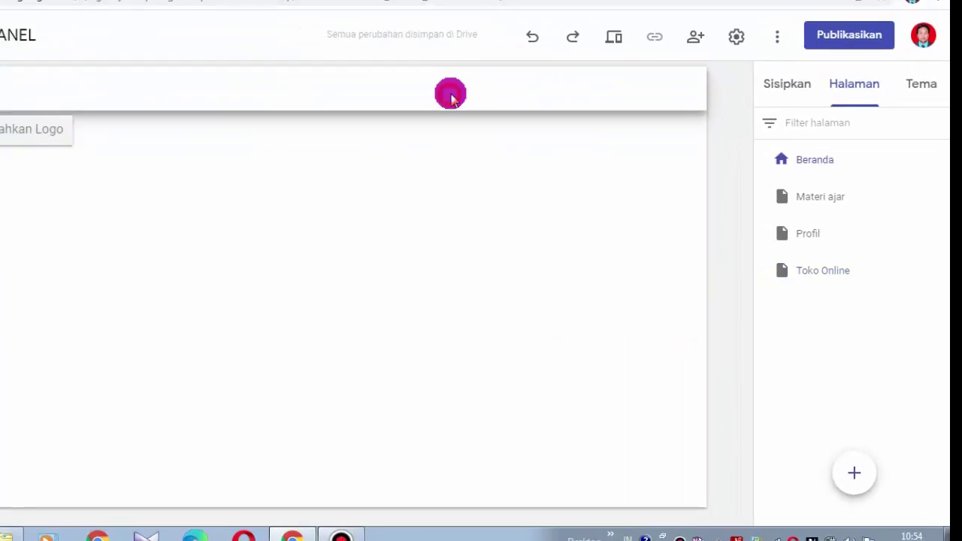
{"action": "left_click", "coordinate": [520, 94]}
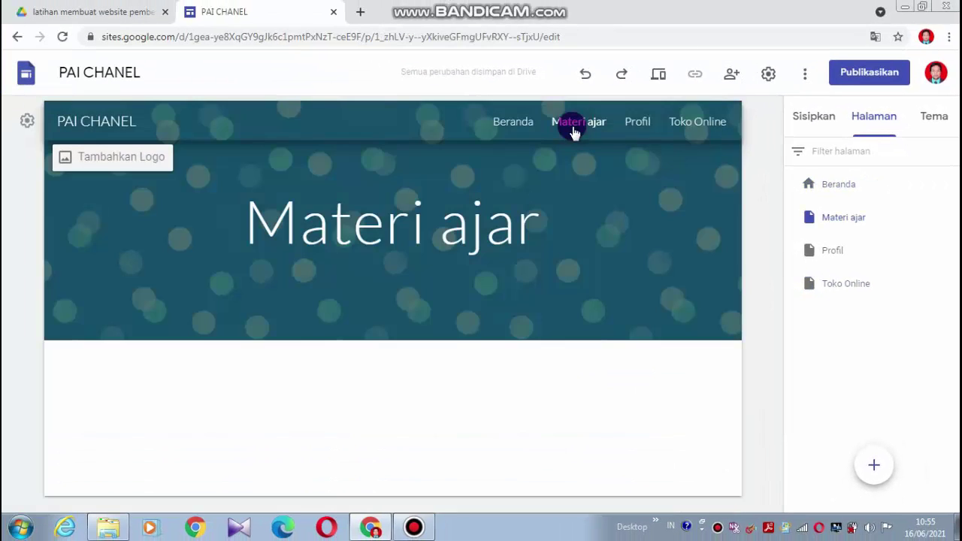
{"action": "left_click", "coordinate": [648, 129]}
{"action": "left_click", "coordinate": [683, 121]}
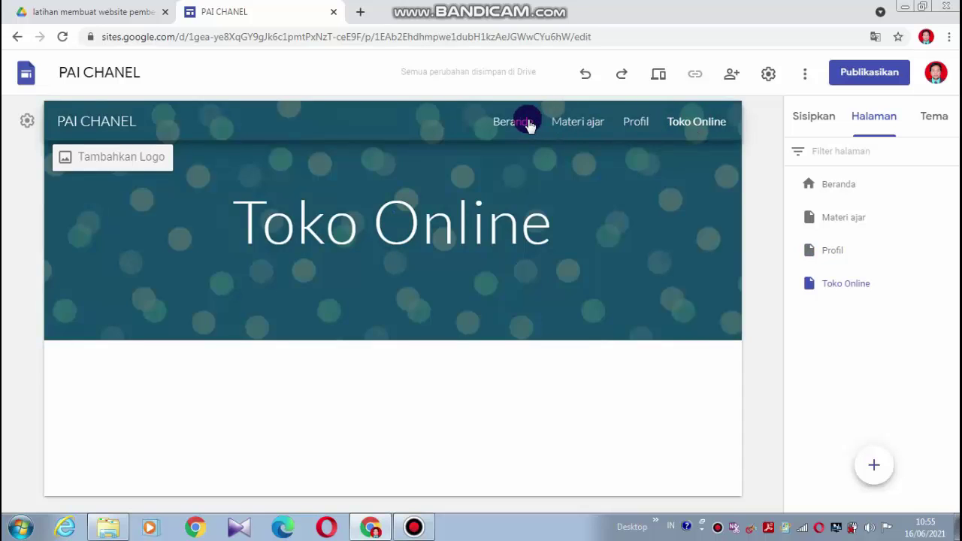
{"action": "left_click", "coordinate": [529, 125]}
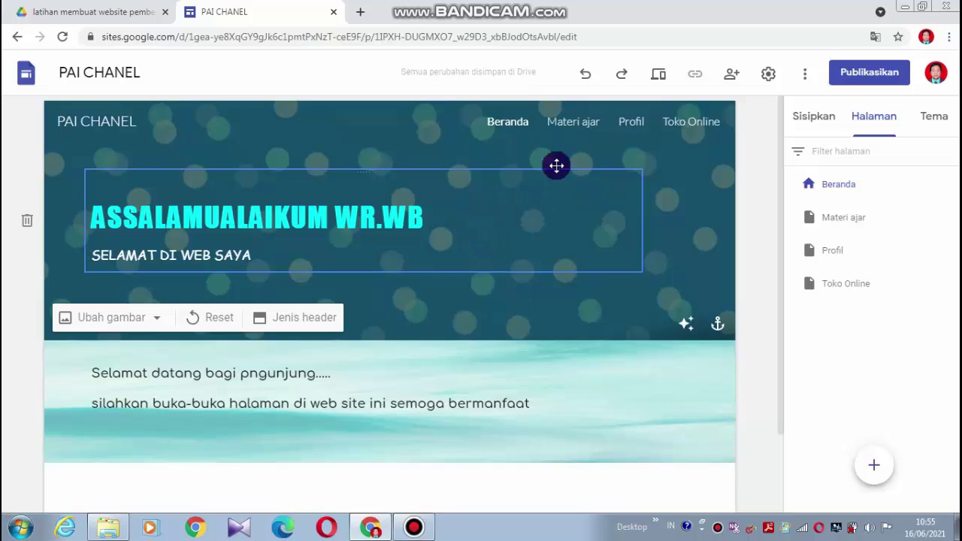
- Replace the Materi ajar page's header image with the pale pinkish-grey seascape picture from the gallery
{"action": "left_click", "coordinate": [575, 124]}
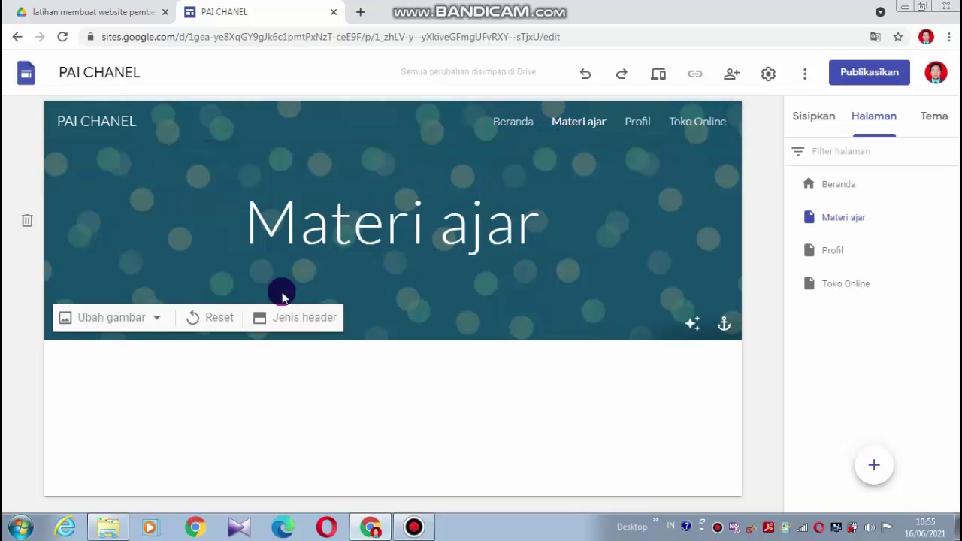
{"action": "left_click", "coordinate": [145, 312]}
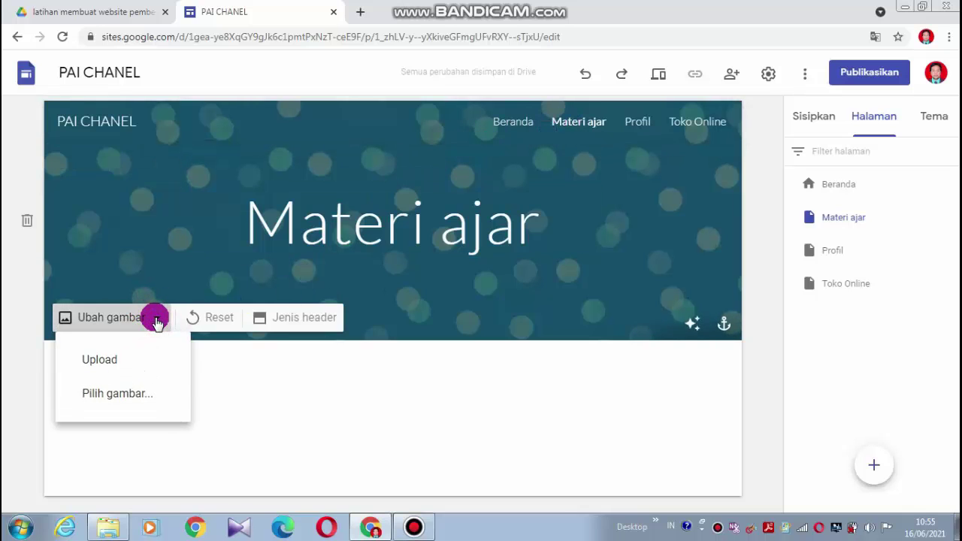
{"action": "left_click", "coordinate": [135, 393]}
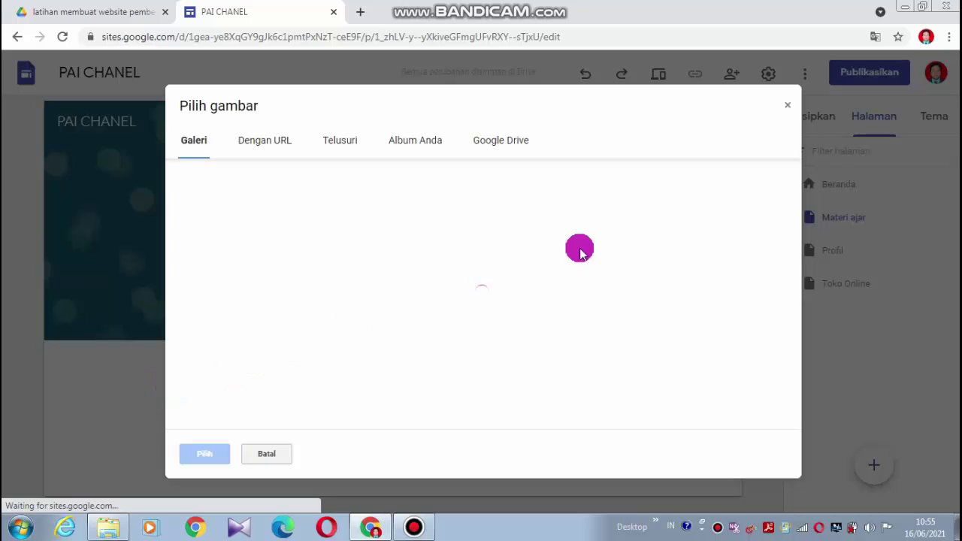
{"action": "left_click", "coordinate": [576, 307]}
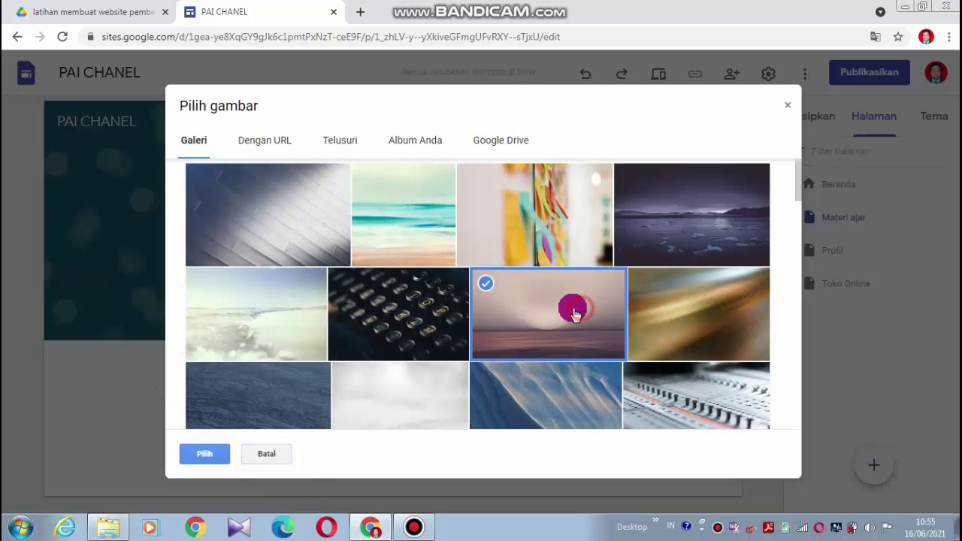
{"action": "left_click", "coordinate": [202, 458]}
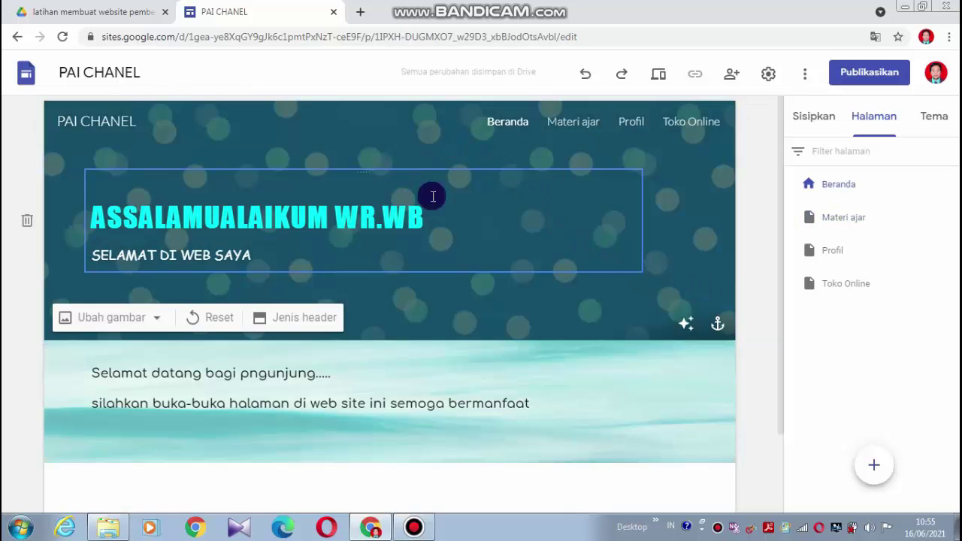
- Compare the page headers of Materi ajar and Profil, and return to Materi ajar
{"action": "left_click", "coordinate": [569, 123]}
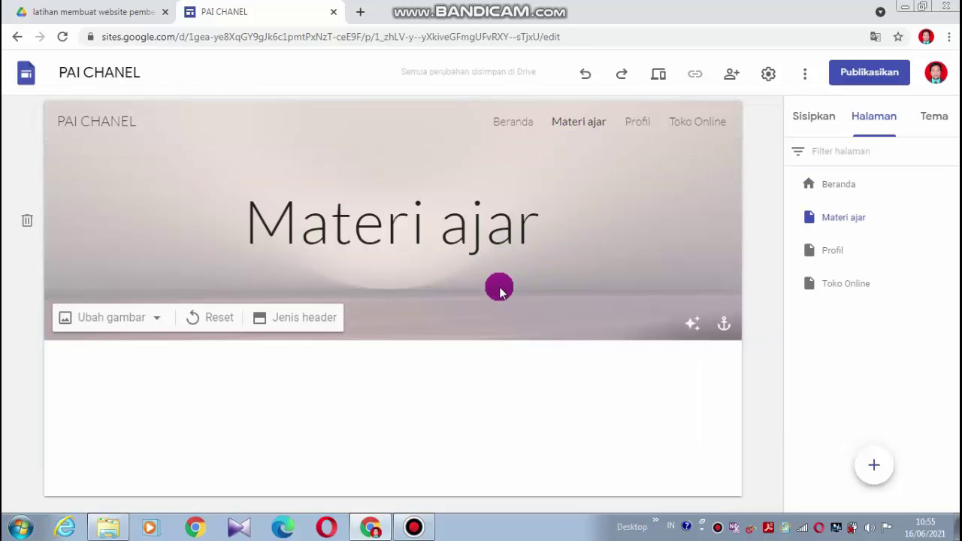
{"action": "left_click", "coordinate": [636, 123]}
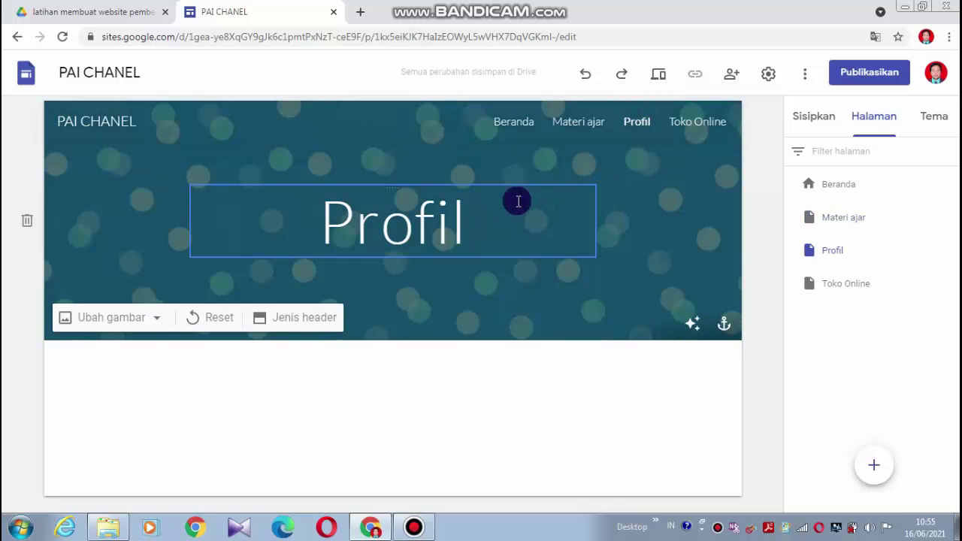
{"action": "left_click", "coordinate": [591, 124]}
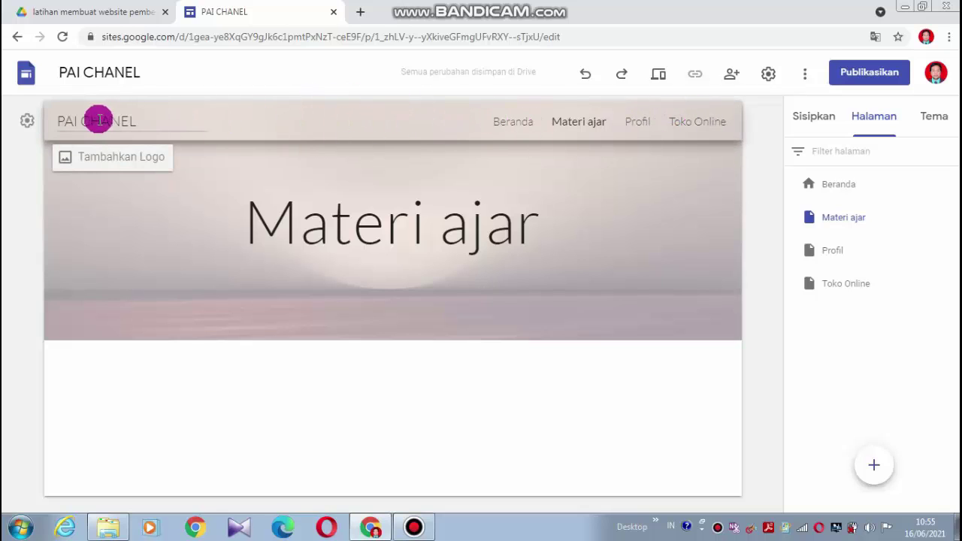
- Set the site navigation's colour to Hitam in the navigation settings
{"action": "left_click", "coordinate": [29, 122]}
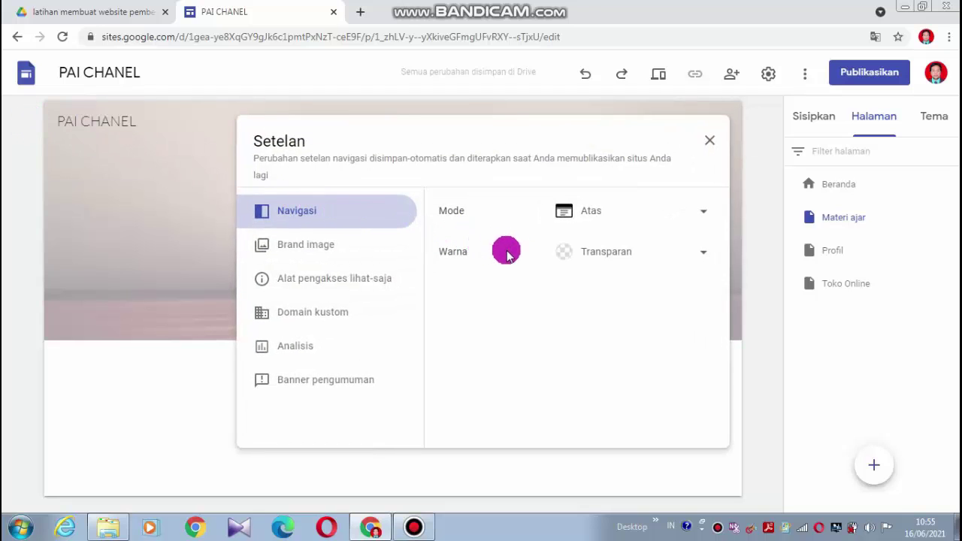
{"action": "left_click", "coordinate": [700, 254]}
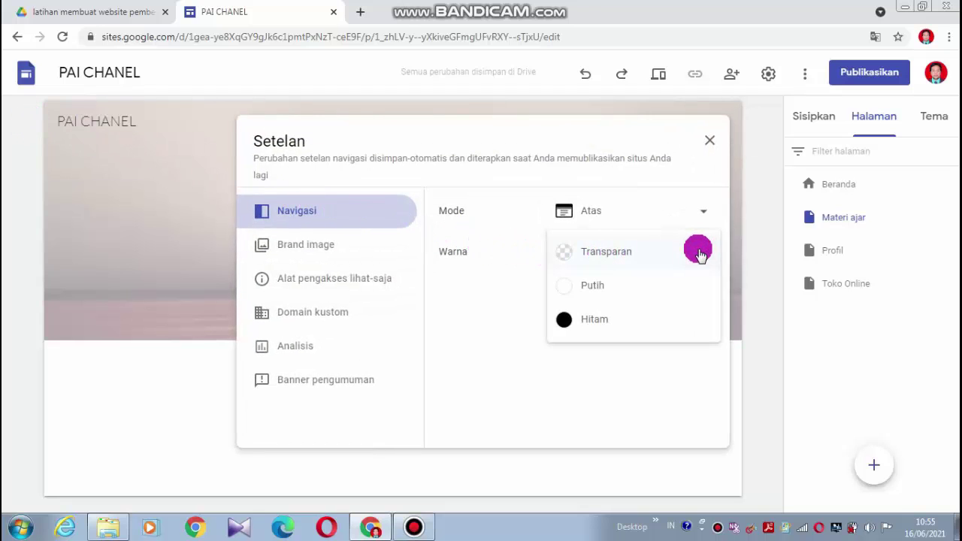
{"action": "left_click", "coordinate": [626, 320]}
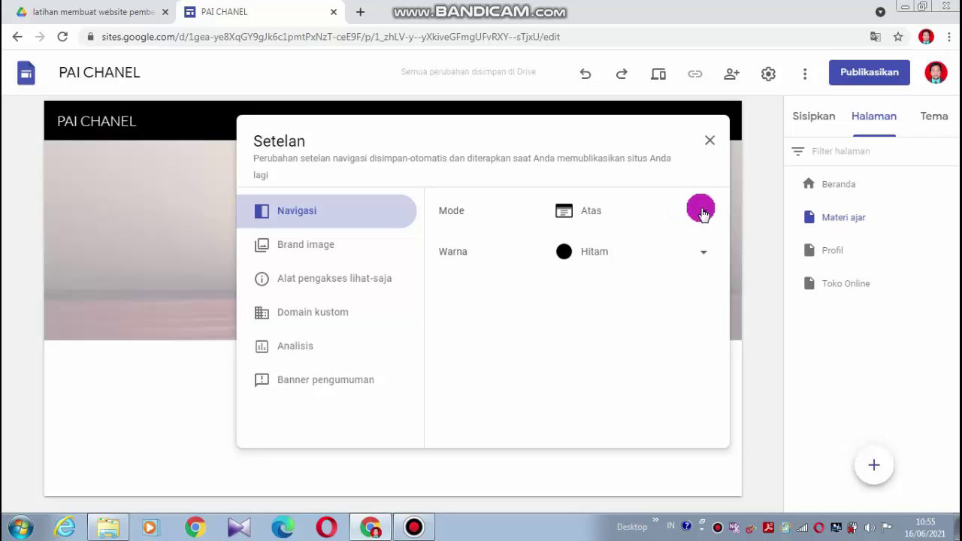
- Try the Samping navigation mode and switch the mode back to Atas
{"action": "left_click", "coordinate": [703, 212]}
{"action": "left_click", "coordinate": [668, 246]}
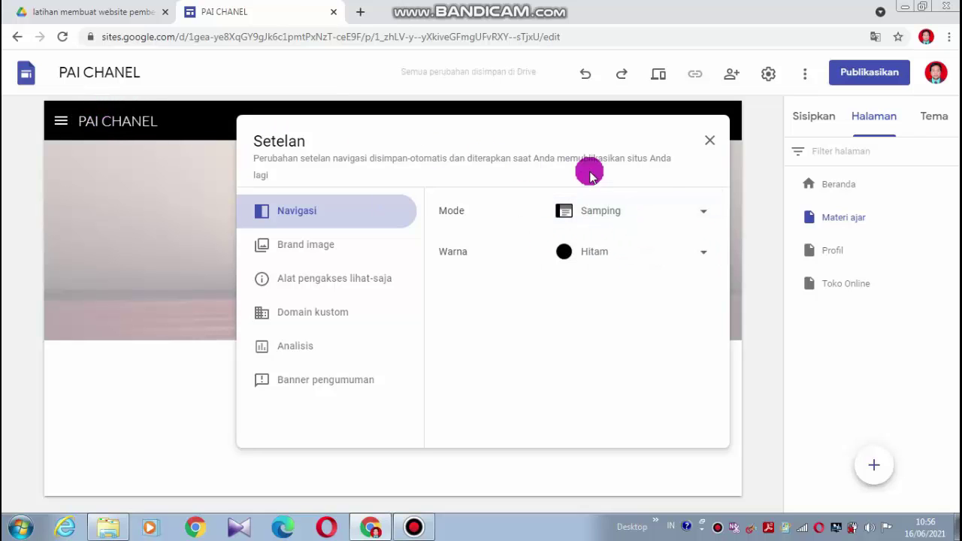
{"action": "left_click", "coordinate": [703, 213]}
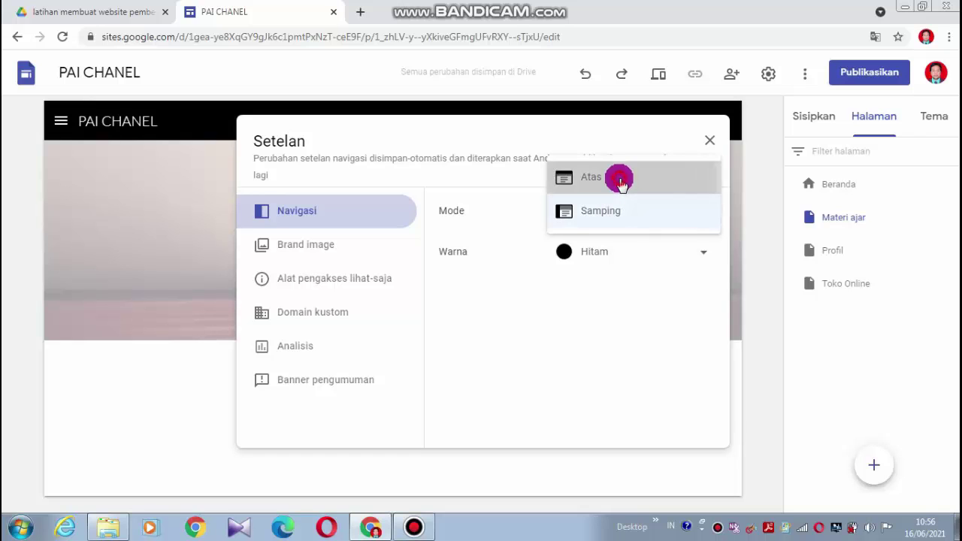
{"action": "left_click", "coordinate": [619, 180]}
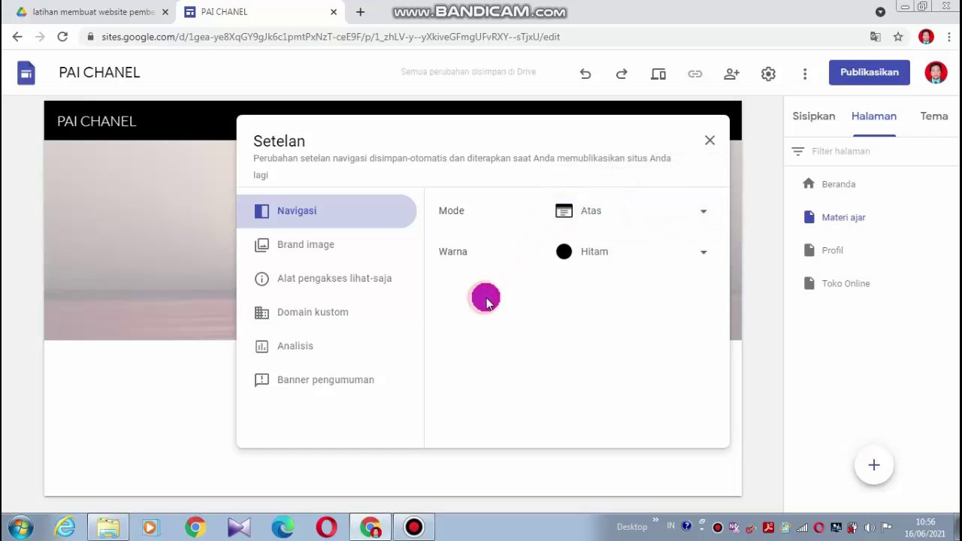
- Look at the logo and favicon options in the Brand image settings and close the settings
{"action": "left_click", "coordinate": [319, 247]}
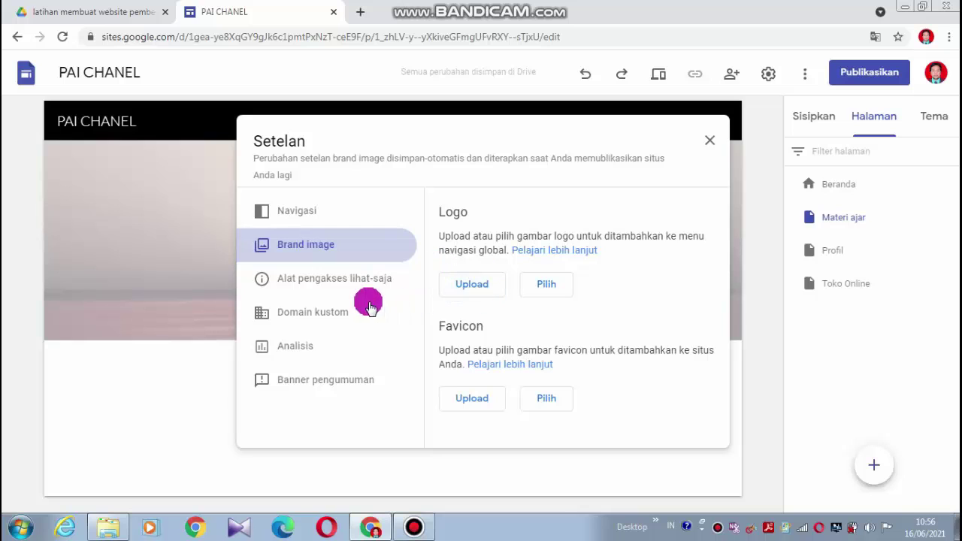
{"action": "left_click", "coordinate": [172, 267]}
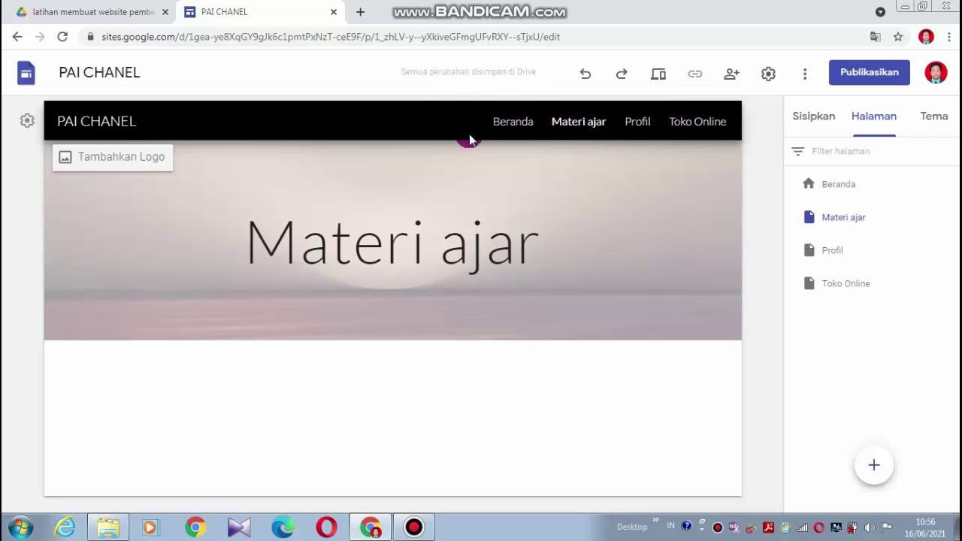
- Replace the Profil page's header image with the dark typewriter keys picture from the gallery
{"action": "left_click", "coordinate": [645, 133]}
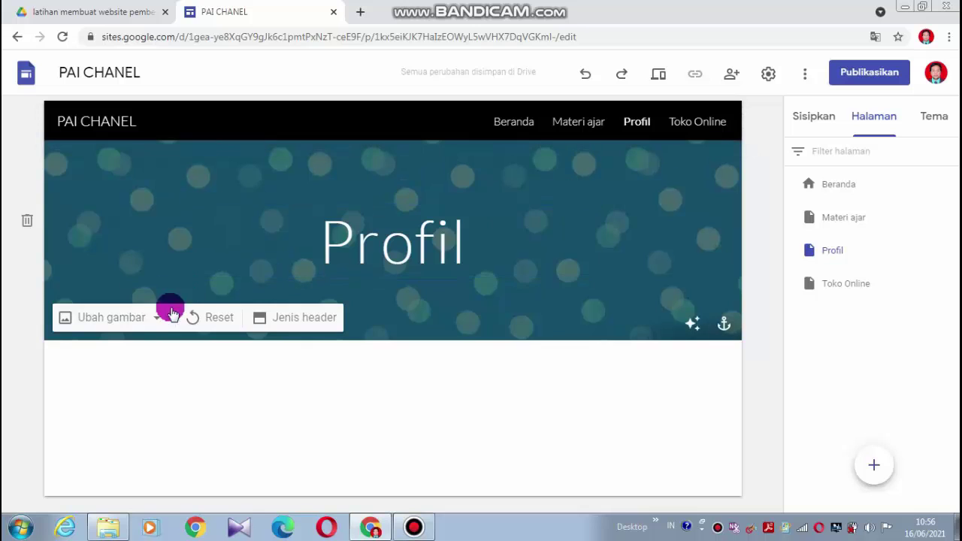
{"action": "left_click", "coordinate": [149, 319]}
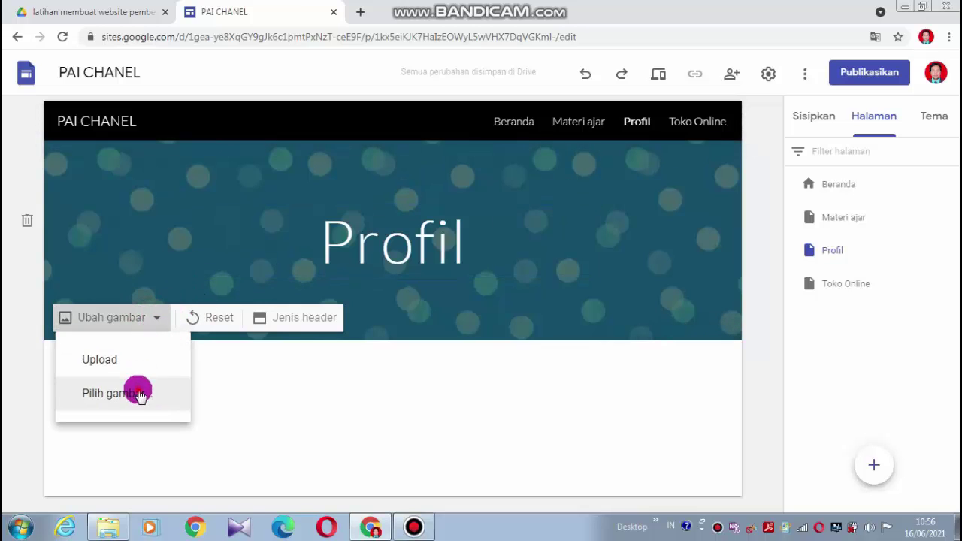
{"action": "key", "text": "Return"}
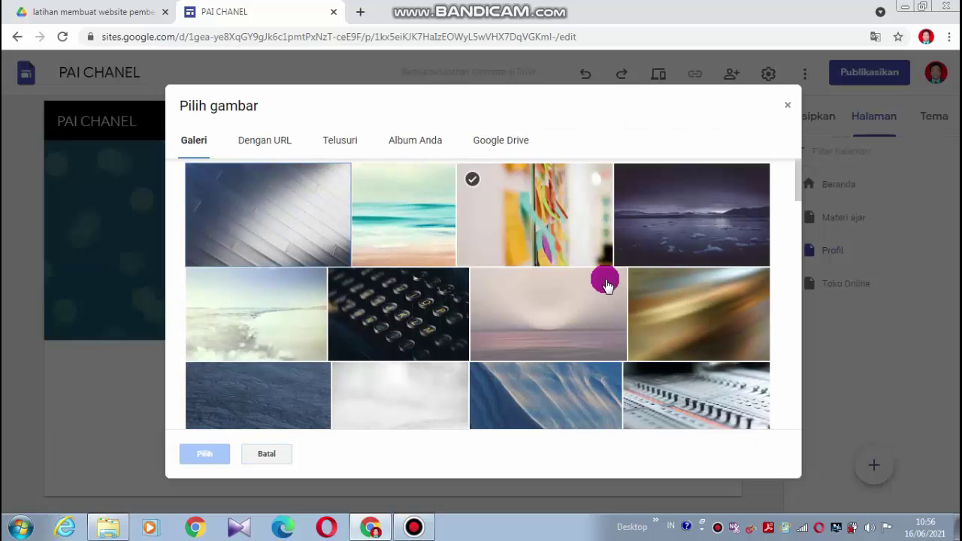
{"action": "left_click", "coordinate": [404, 305]}
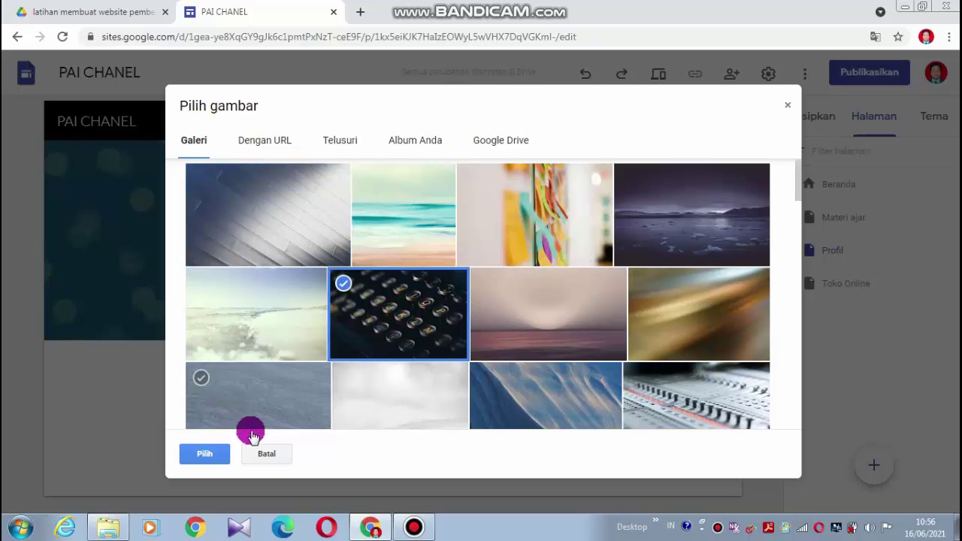
{"action": "left_click", "coordinate": [207, 460]}
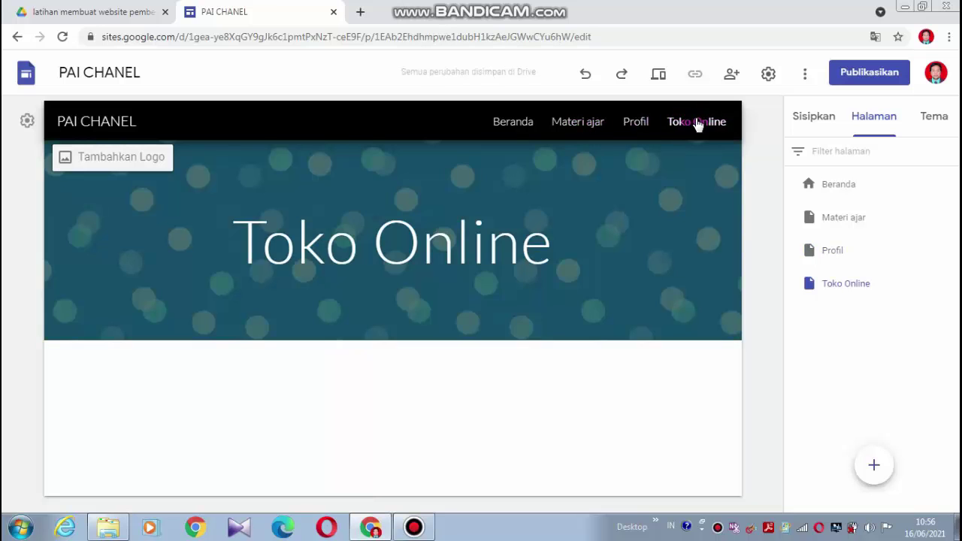
- Search Google images for "background toko" to replace the Toko Online page's header image
{"action": "left_click", "coordinate": [146, 318]}
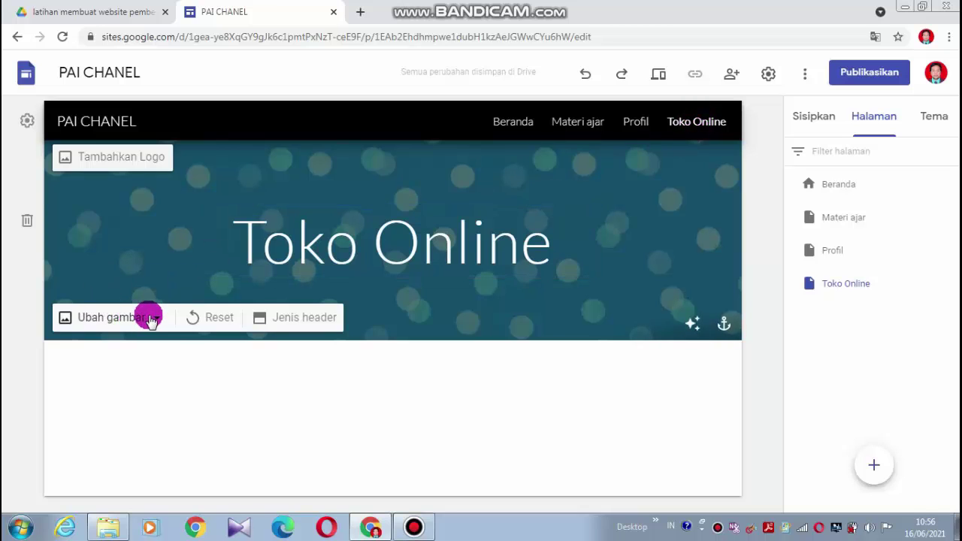
{"action": "left_click", "coordinate": [135, 396]}
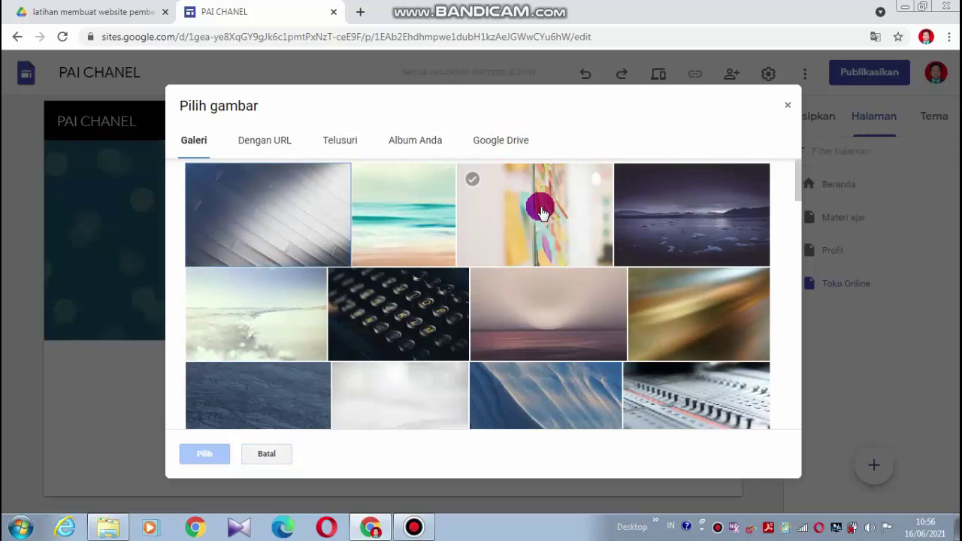
{"action": "left_click", "coordinate": [342, 142]}
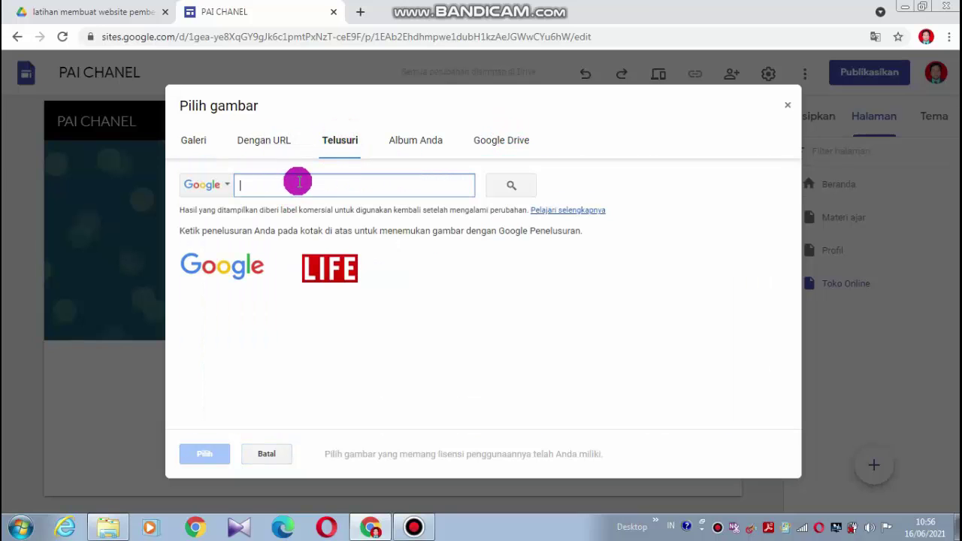
{"action": "type", "text": "ba"}
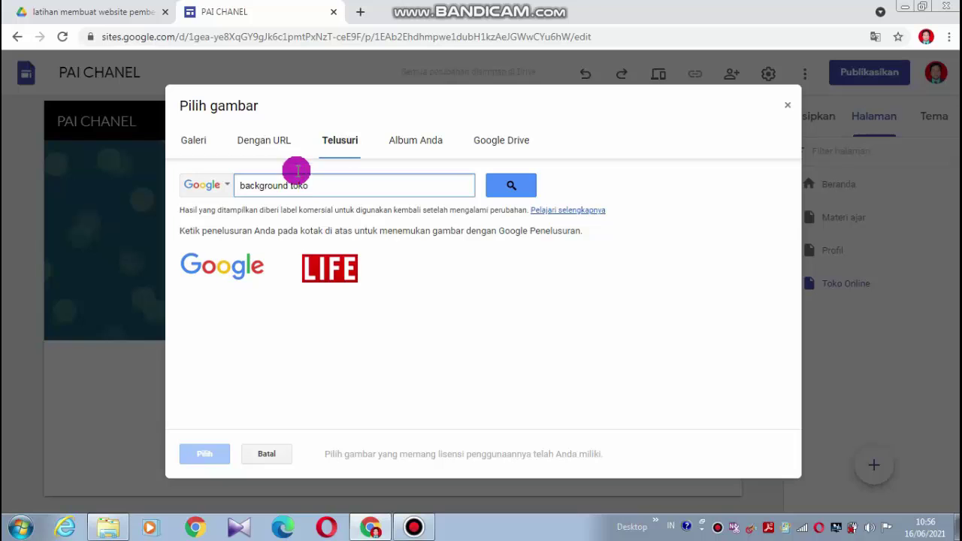
{"action": "type", "text": "ckground toko"}
{"action": "left_click", "coordinate": [509, 187]}
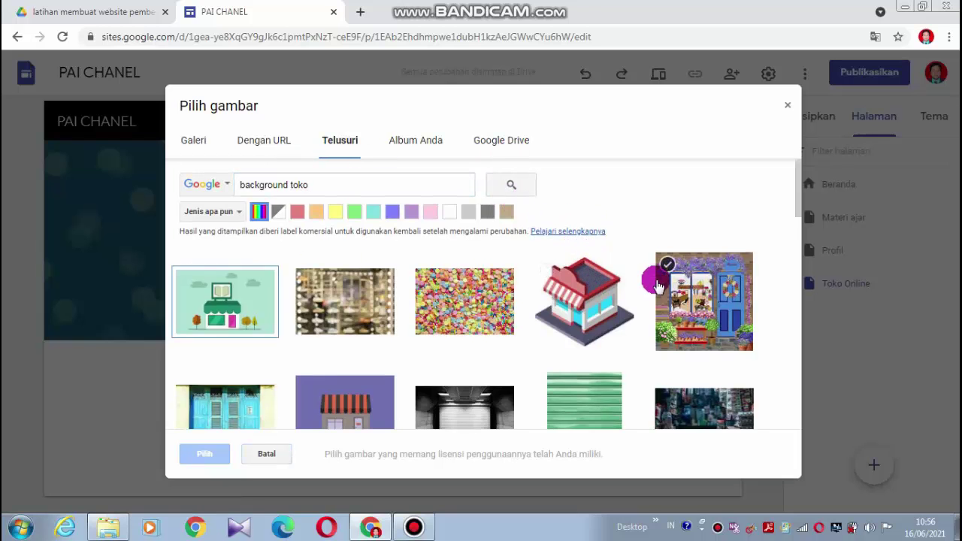
- Set the green-and-white striped shop stall picture from the search results as the Toko Online page's header image
{"action": "scroll", "coordinate": [657, 286], "scroll_direction": "down", "scroll_amount": 2}
{"action": "scroll", "coordinate": [654, 297], "scroll_direction": "down", "scroll_amount": 2}
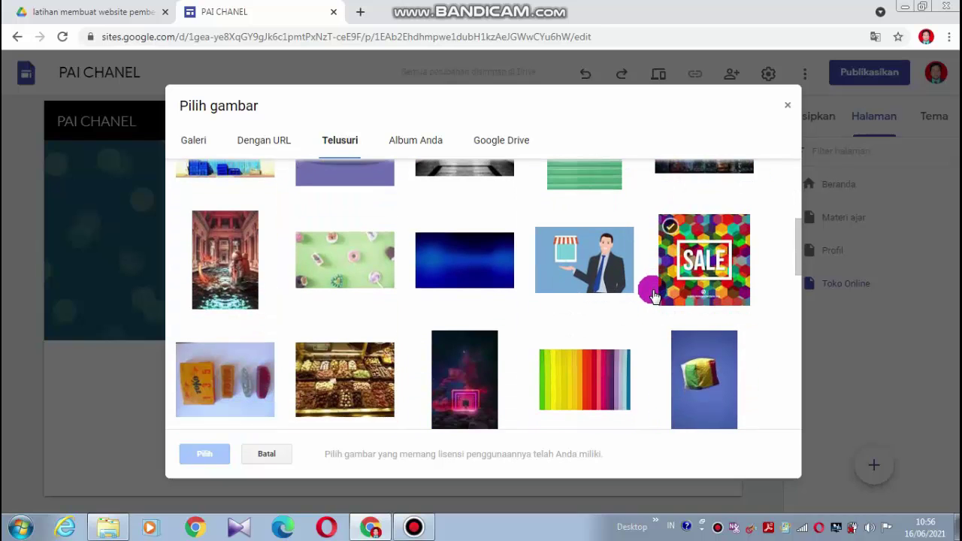
{"action": "scroll", "coordinate": [654, 297], "scroll_direction": "down", "scroll_amount": 2}
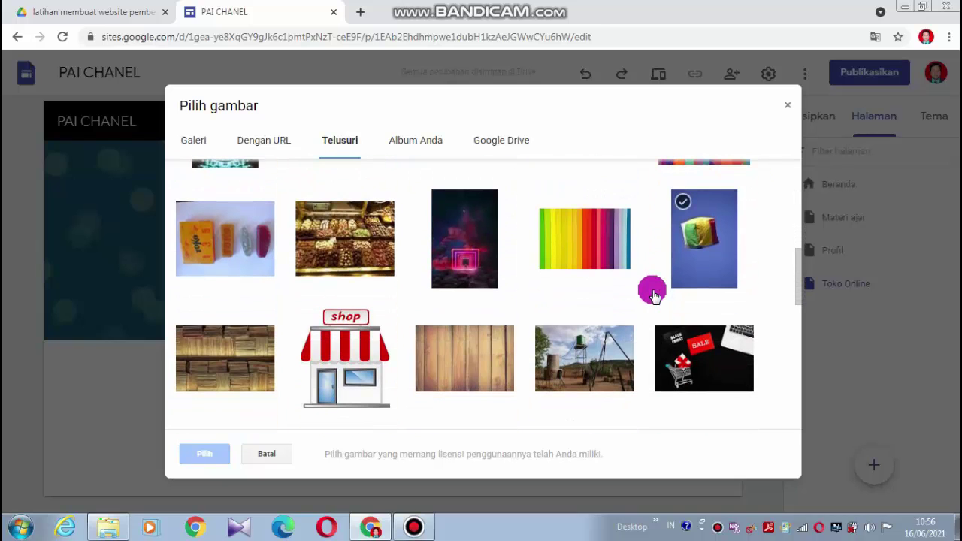
{"action": "scroll", "coordinate": [654, 295], "scroll_direction": "down", "scroll_amount": 2}
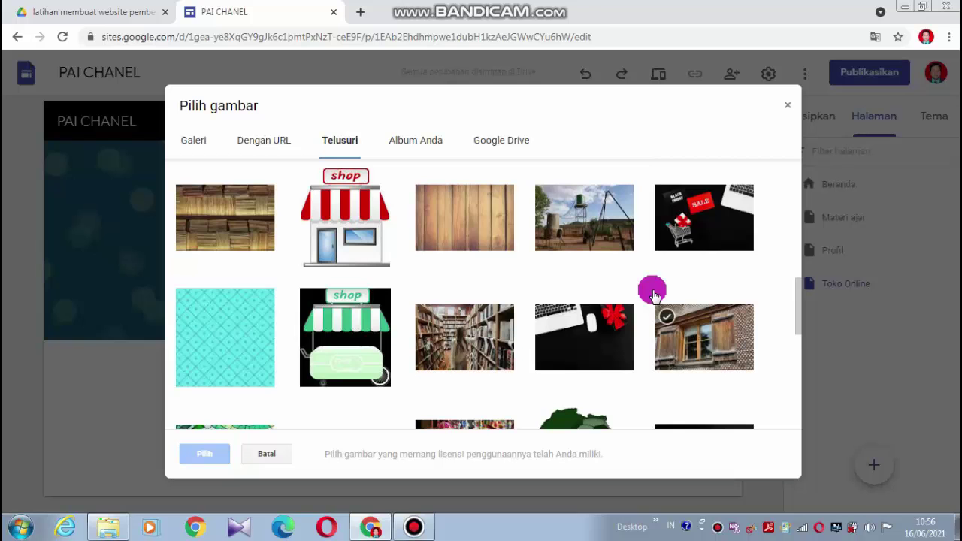
{"action": "scroll", "coordinate": [654, 295], "scroll_direction": "down", "scroll_amount": 3}
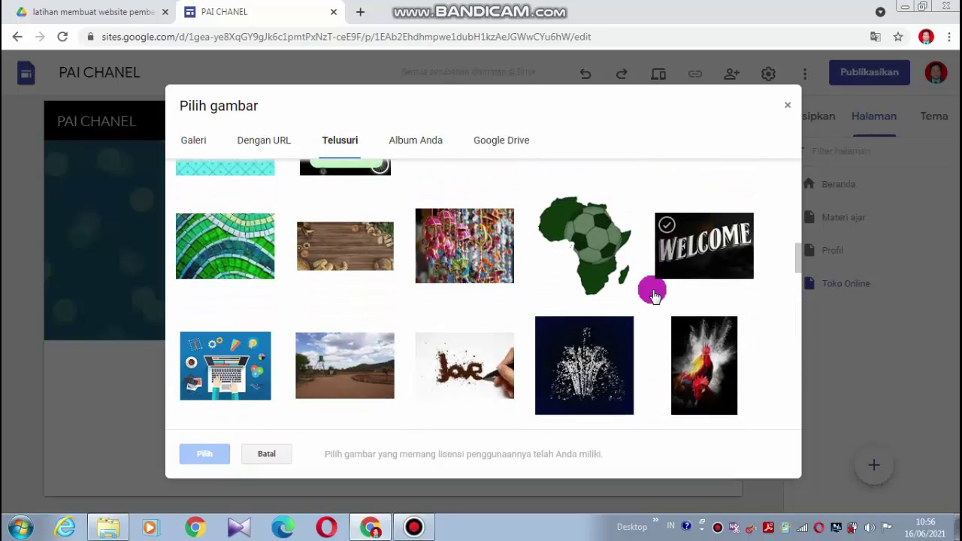
{"action": "scroll", "coordinate": [653, 296], "scroll_direction": "down", "scroll_amount": 3}
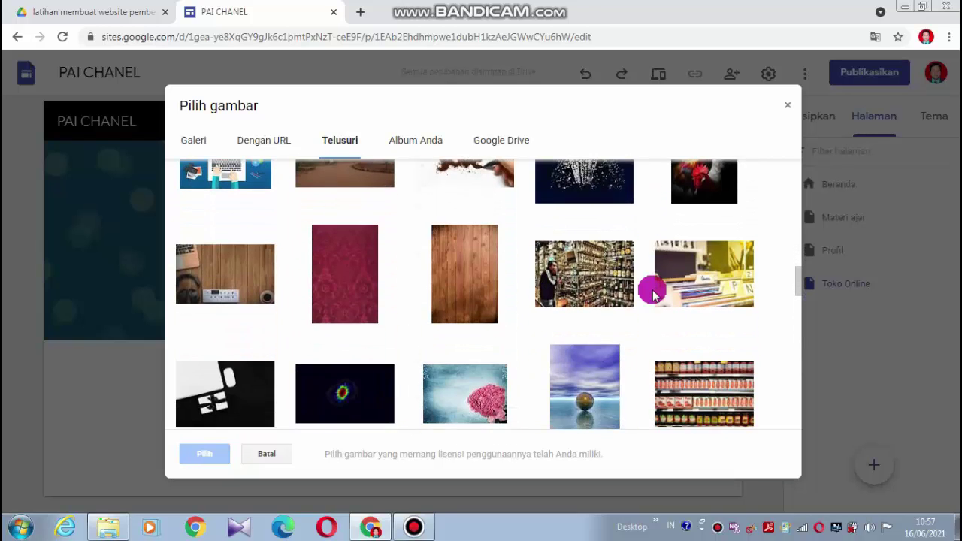
{"action": "scroll", "coordinate": [654, 295], "scroll_direction": "up", "scroll_amount": 1}
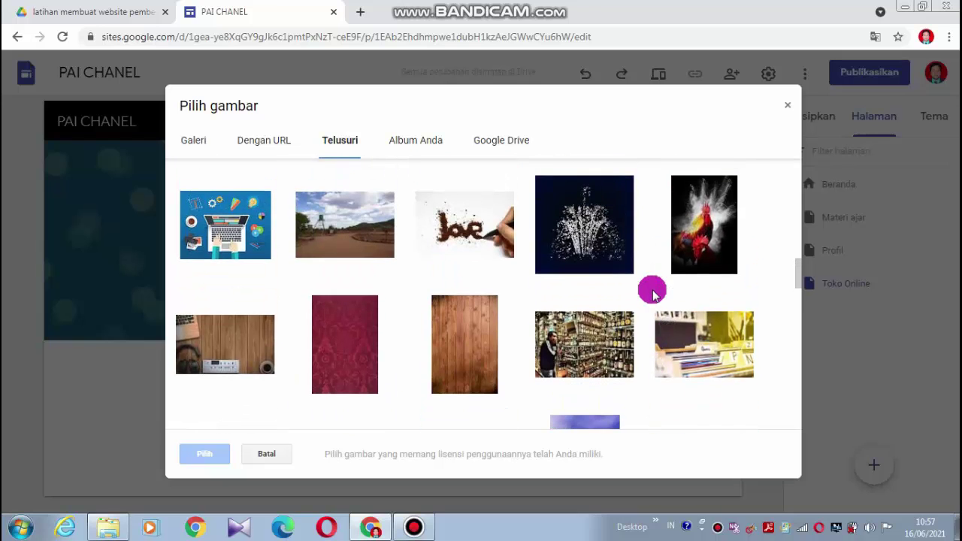
{"action": "scroll", "coordinate": [654, 296], "scroll_direction": "up", "scroll_amount": 1}
{"action": "scroll", "coordinate": [646, 293], "scroll_direction": "up", "scroll_amount": 1}
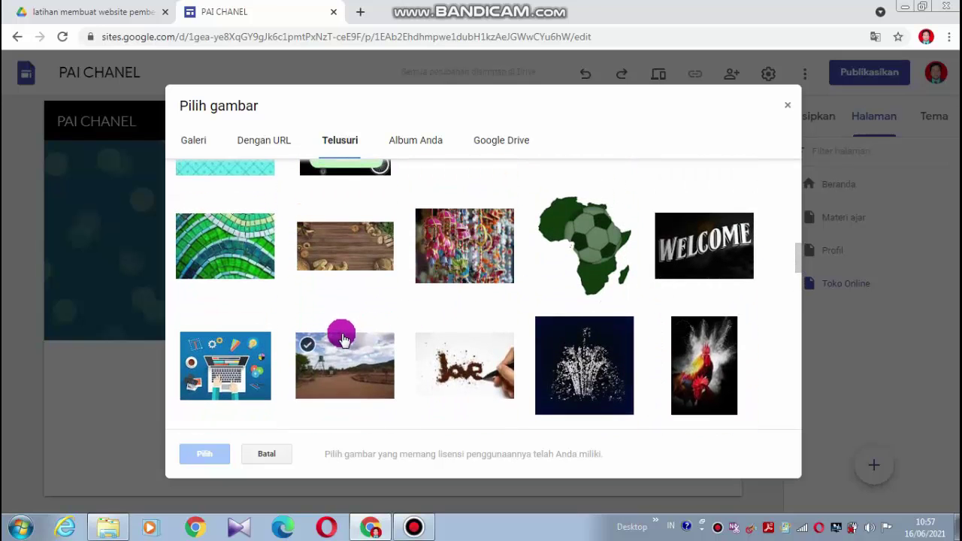
{"action": "scroll", "coordinate": [365, 306], "scroll_direction": "up", "scroll_amount": 2}
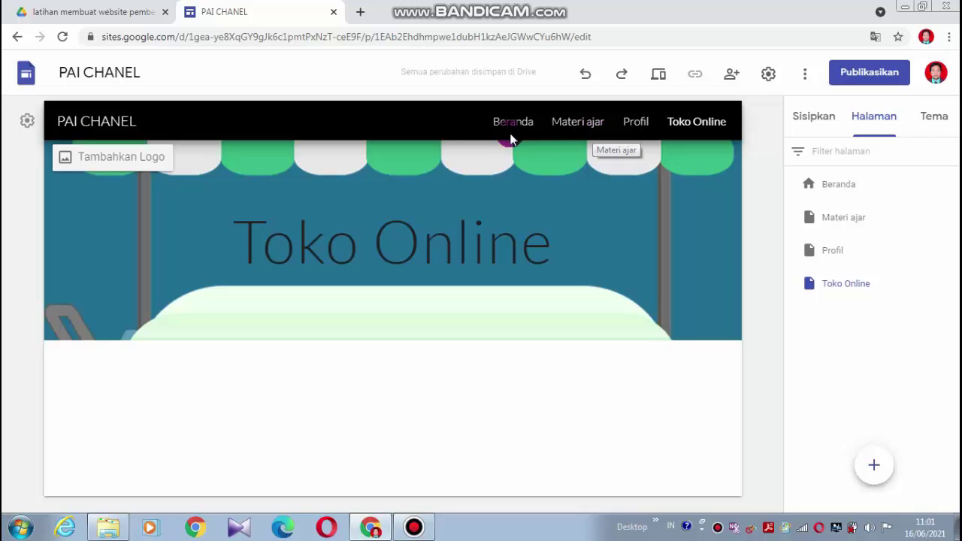
- Add a subpage named Kelas 7 under the Materi ajar page
{"action": "left_click", "coordinate": [590, 128]}
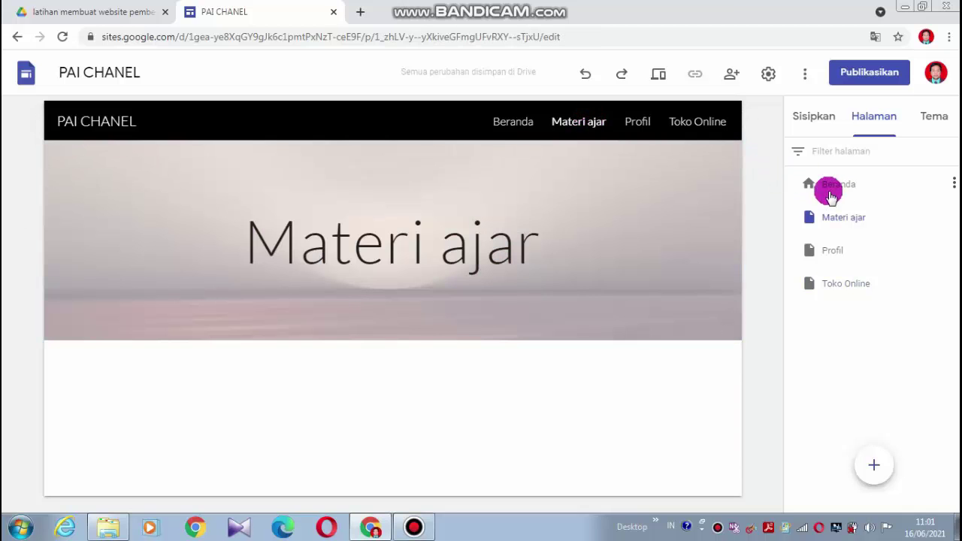
{"action": "left_click", "coordinate": [840, 218]}
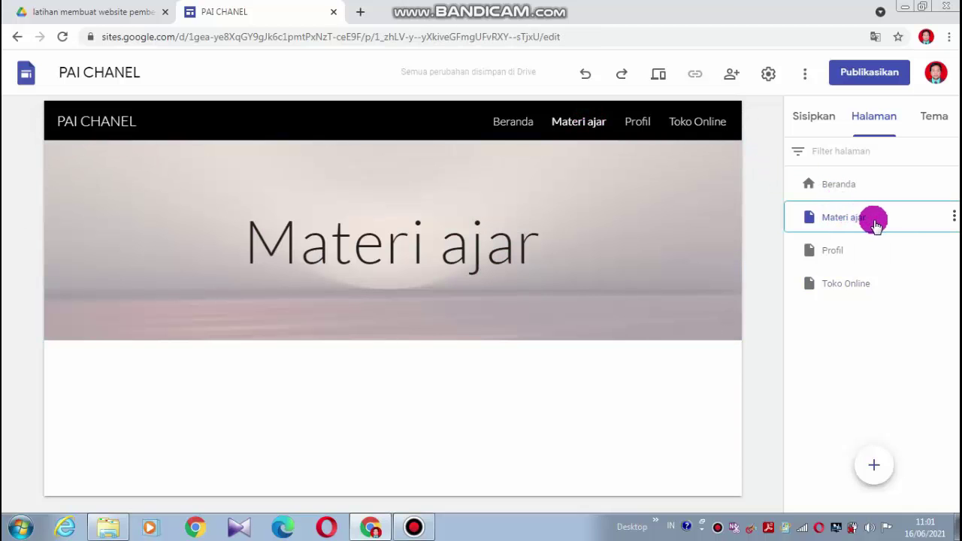
{"action": "left_click", "coordinate": [953, 216]}
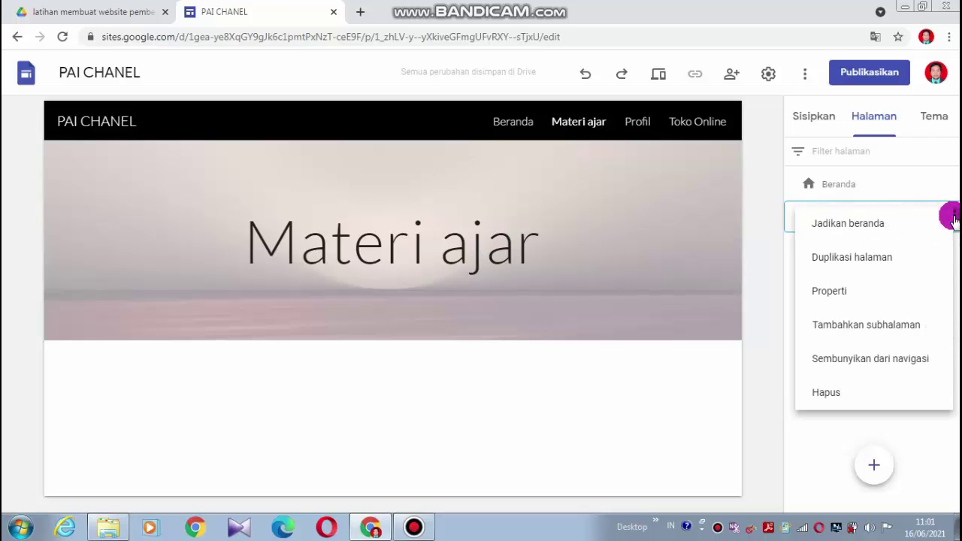
{"action": "left_click", "coordinate": [901, 327]}
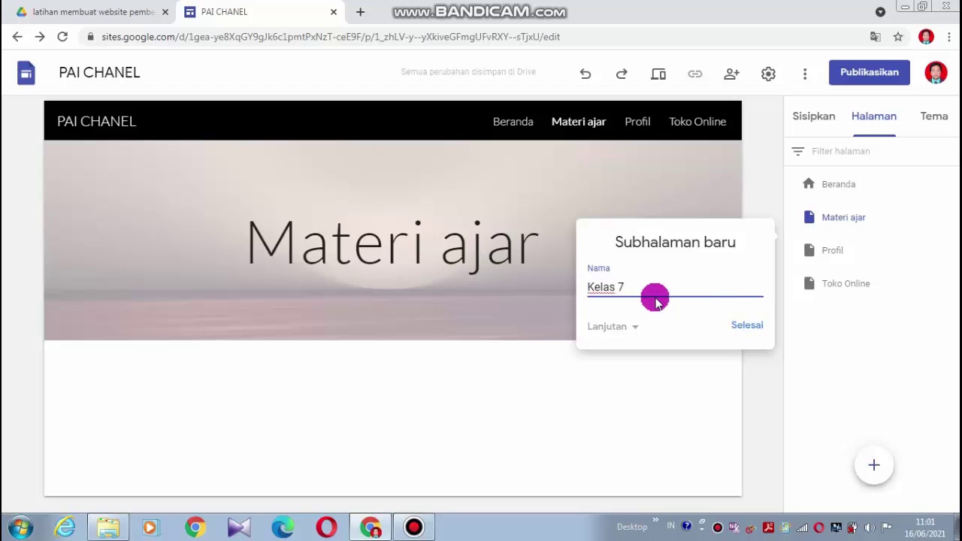
{"action": "left_click", "coordinate": [747, 325]}
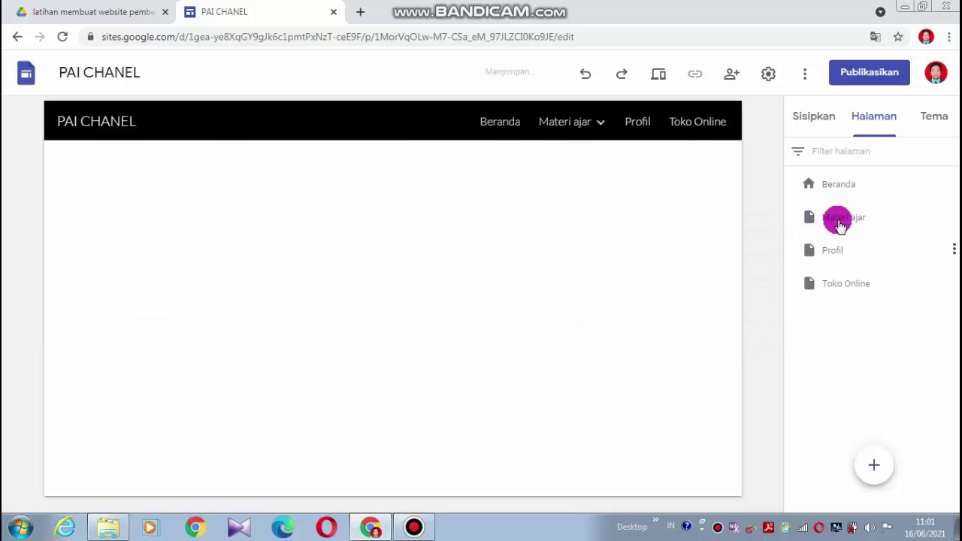
- Add a subpage named Kelas 8 under the Materi ajar page
{"action": "left_click", "coordinate": [877, 218]}
{"action": "left_click", "coordinate": [953, 218]}
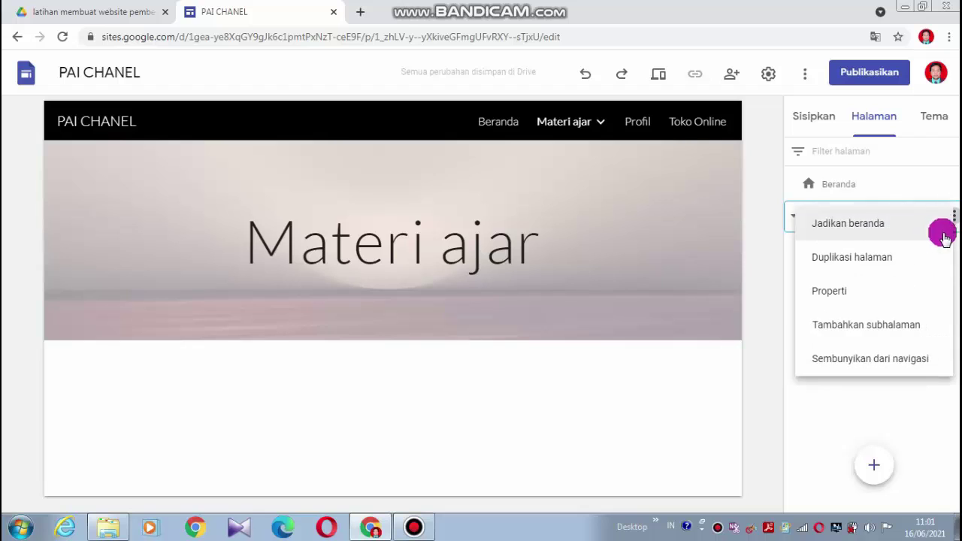
{"action": "left_click", "coordinate": [894, 322]}
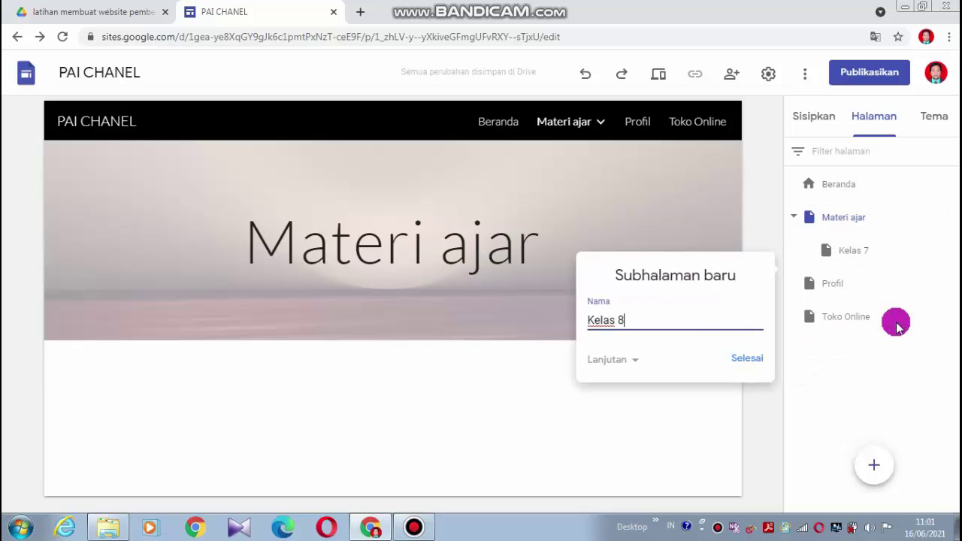
{"action": "left_click", "coordinate": [755, 355]}
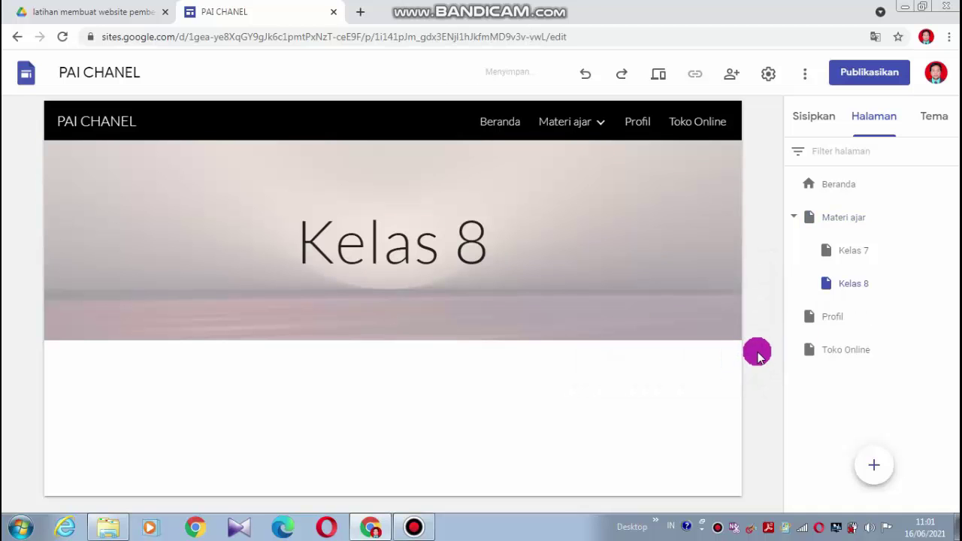
- Add a subpage named Kelas 9 under the Materi ajar page
{"action": "left_click", "coordinate": [863, 216]}
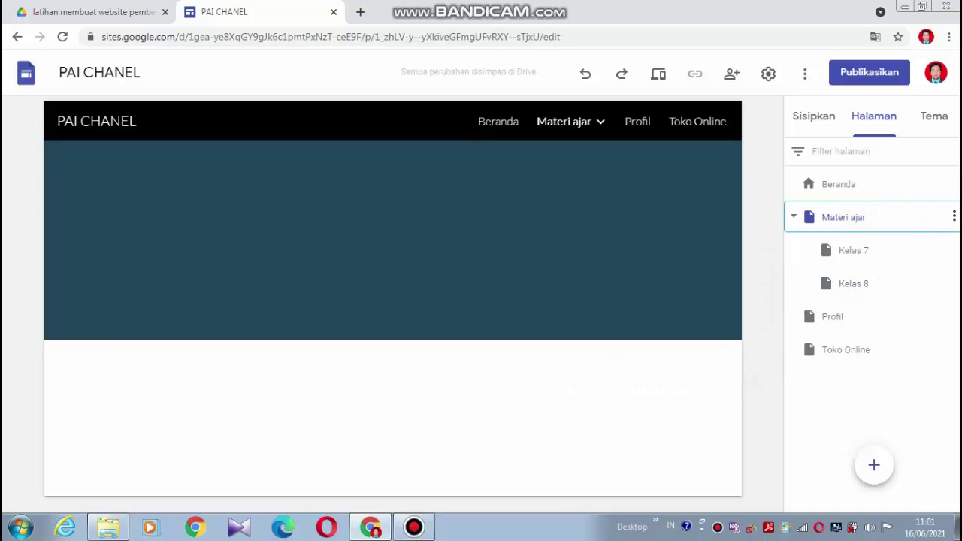
{"action": "left_click", "coordinate": [954, 217]}
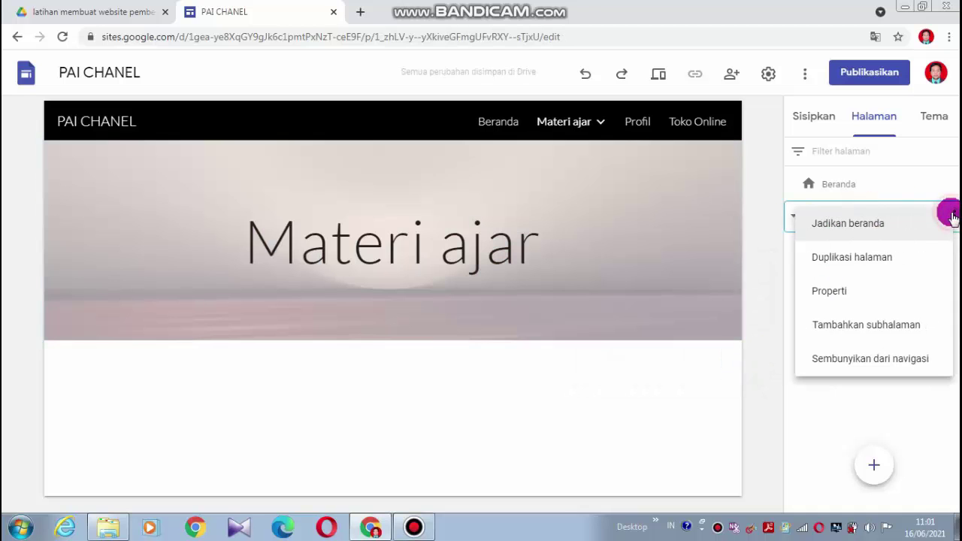
{"action": "left_click", "coordinate": [894, 324]}
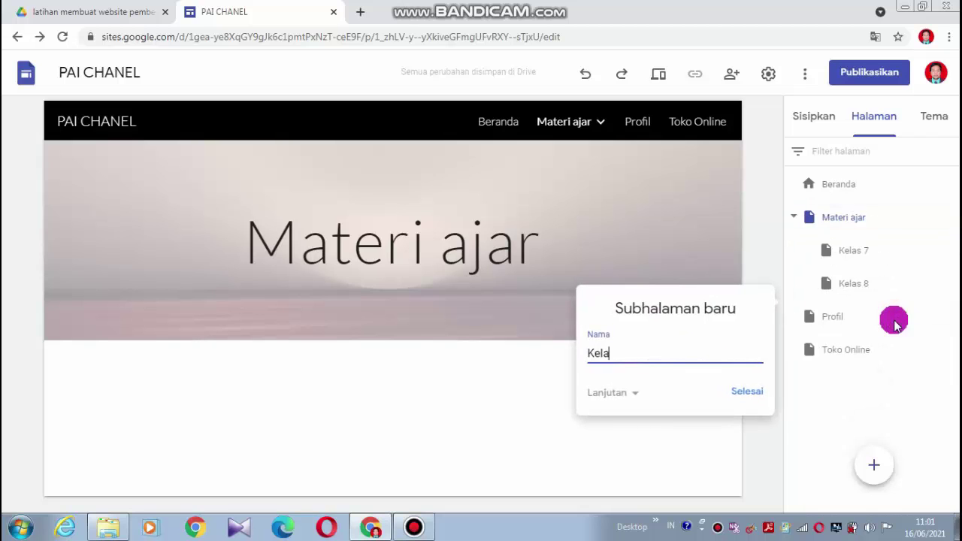
{"action": "left_click", "coordinate": [754, 391]}
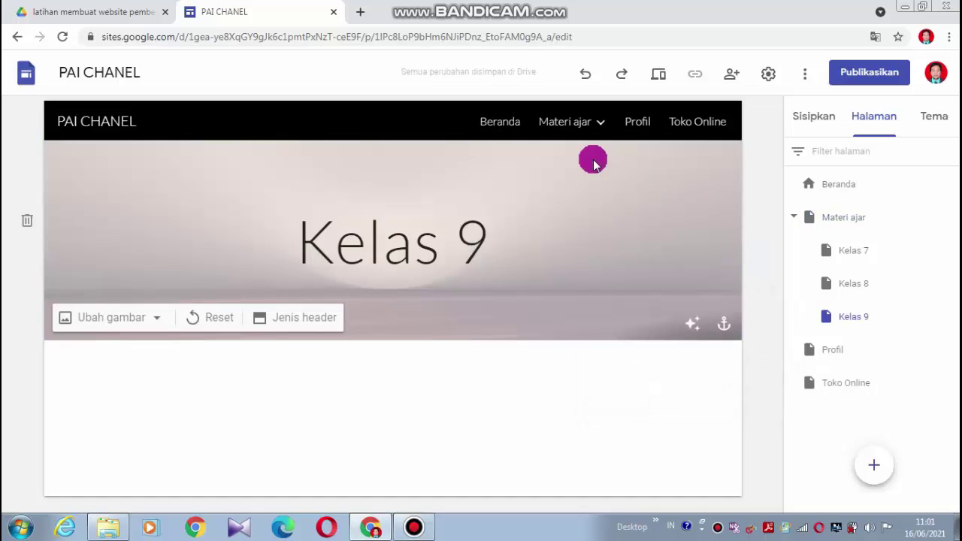
- Check the site navigation by visiting Beranda, Profil, Toko Online and Materi ajar and viewing the Materi ajar subpage list
{"action": "left_click", "coordinate": [498, 122]}
{"action": "left_click", "coordinate": [549, 123]}
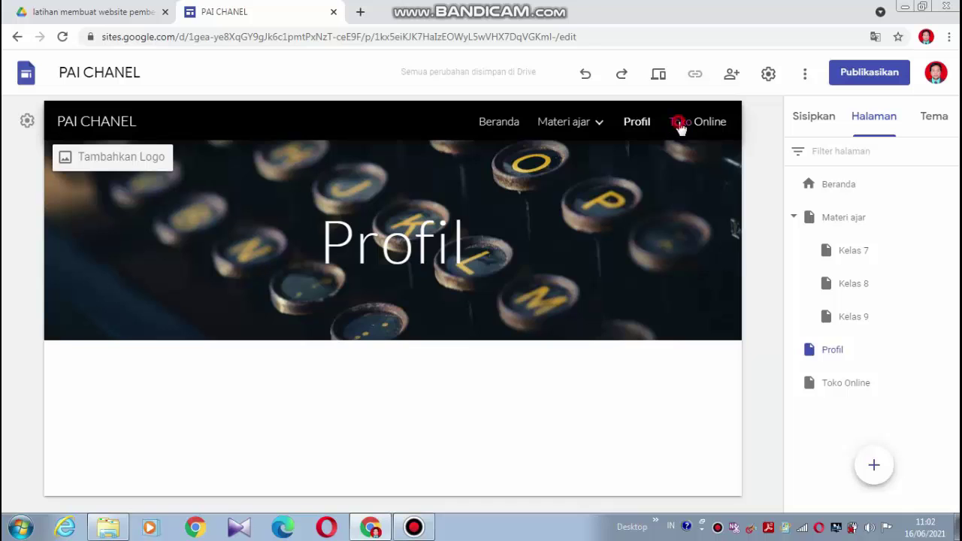
{"action": "left_click", "coordinate": [679, 124]}
{"action": "left_click", "coordinate": [574, 123]}
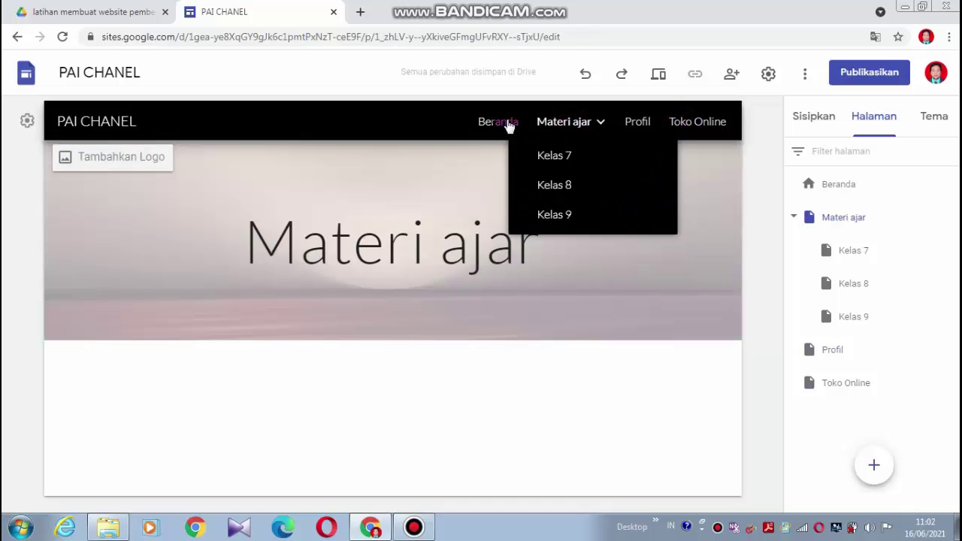
{"action": "left_click", "coordinate": [508, 126]}
{"action": "mouse_move", "coordinate": [571, 129]}
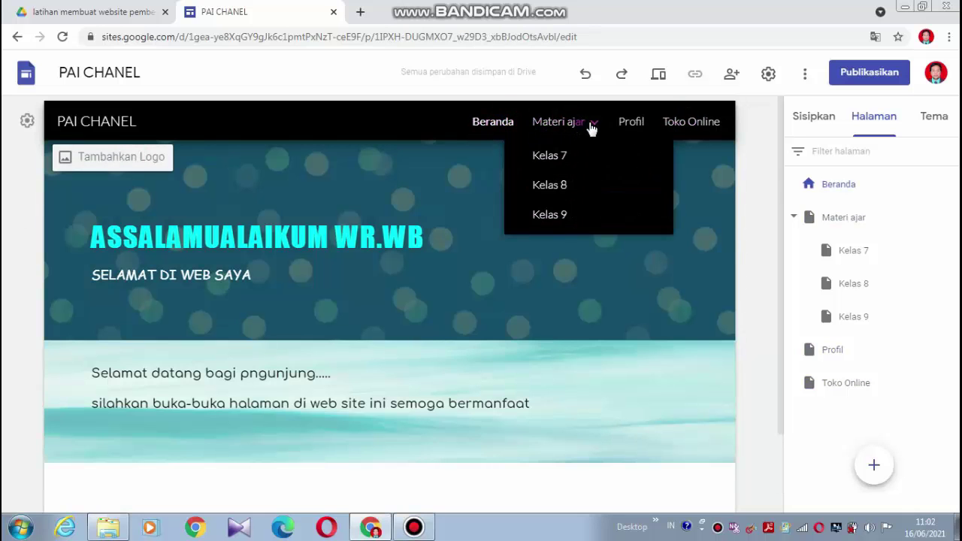
- Delete the Kelas 8 subpage, check the Materi ajar submenu, and undo the deletion
{"action": "left_click", "coordinate": [888, 290]}
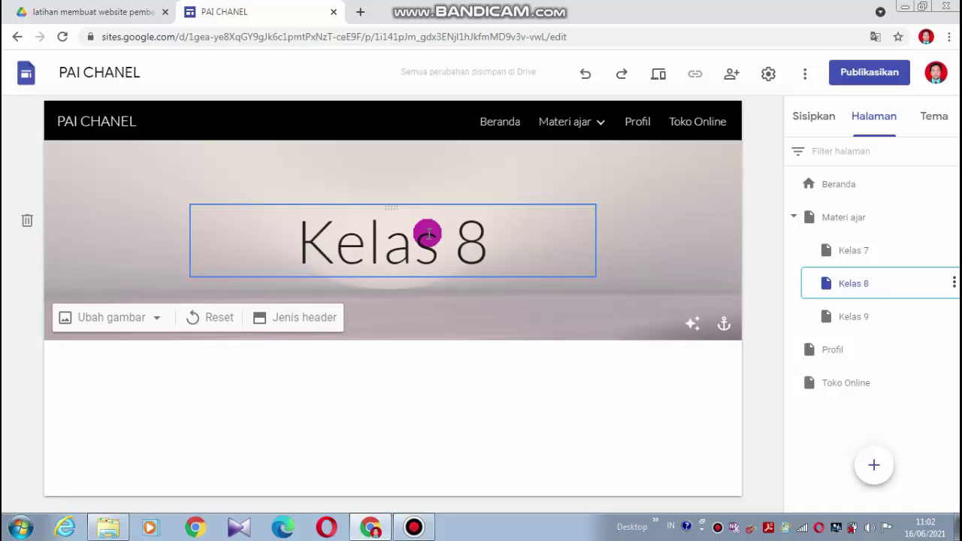
{"action": "key", "text": "Delete"}
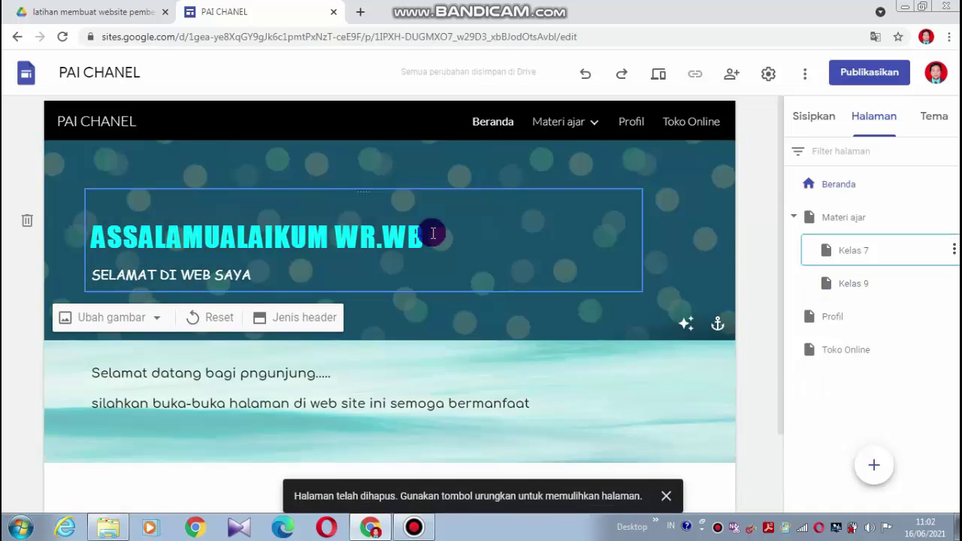
{"action": "mouse_move", "coordinate": [540, 128]}
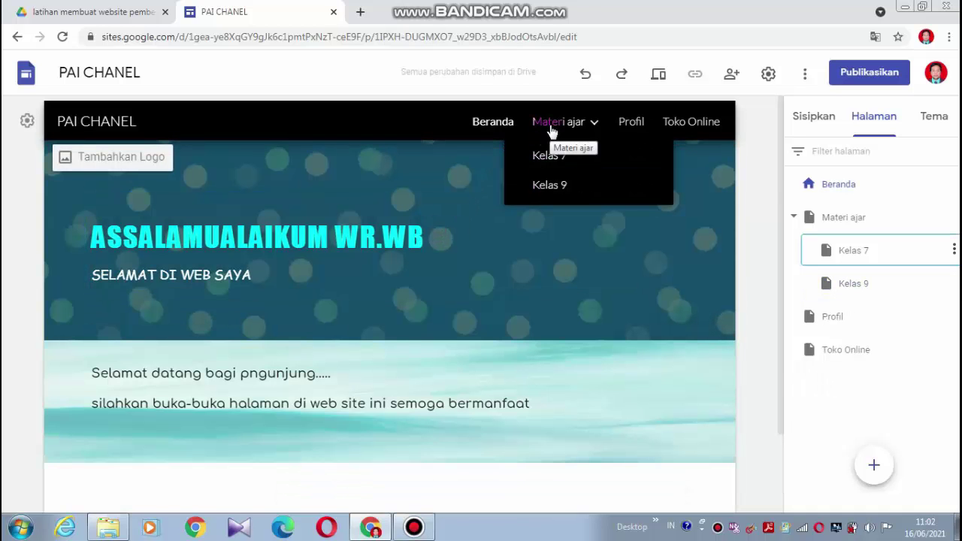
{"action": "left_click", "coordinate": [874, 222]}
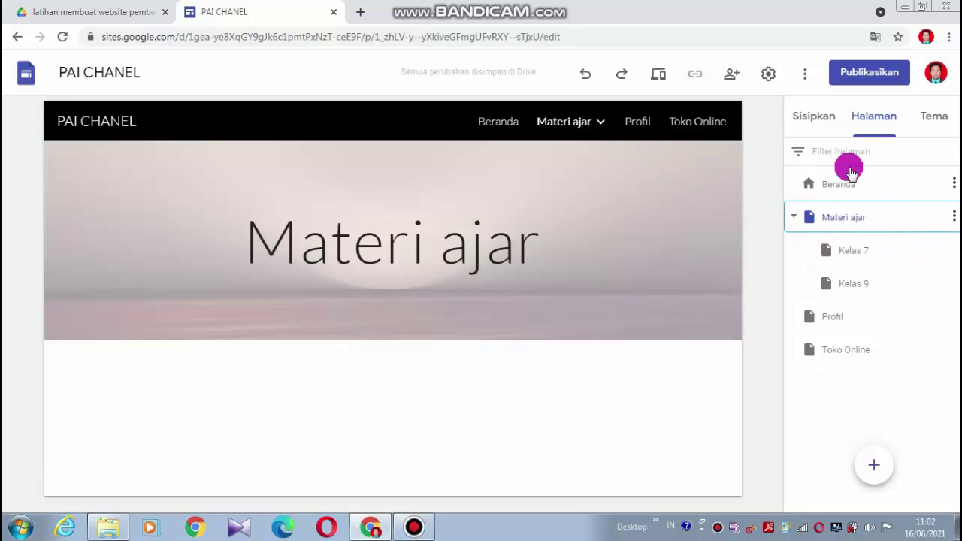
{"action": "left_click", "coordinate": [582, 77]}
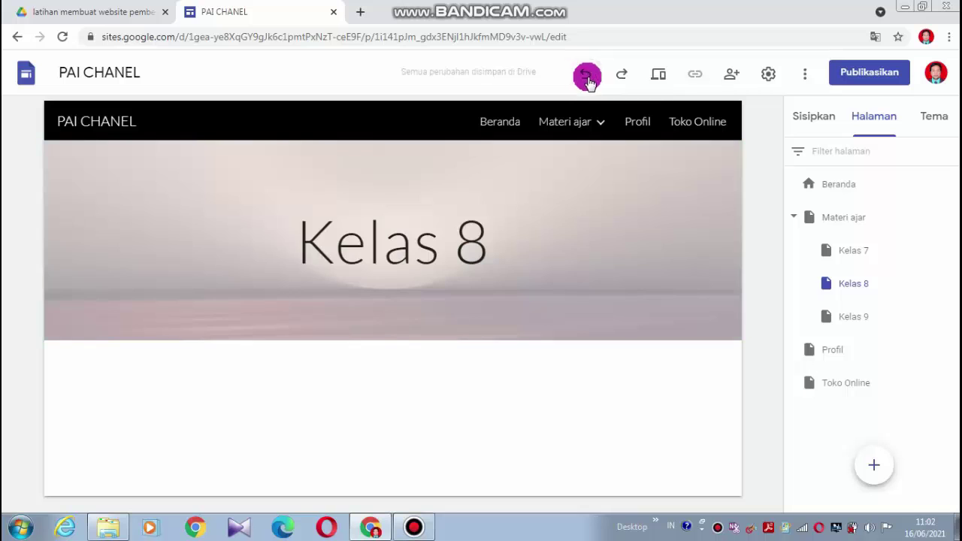
- Delete the Kelas 8 title text box from the header of the Kelas 8 page
{"action": "left_click", "coordinate": [815, 283]}
{"action": "left_click", "coordinate": [477, 253]}
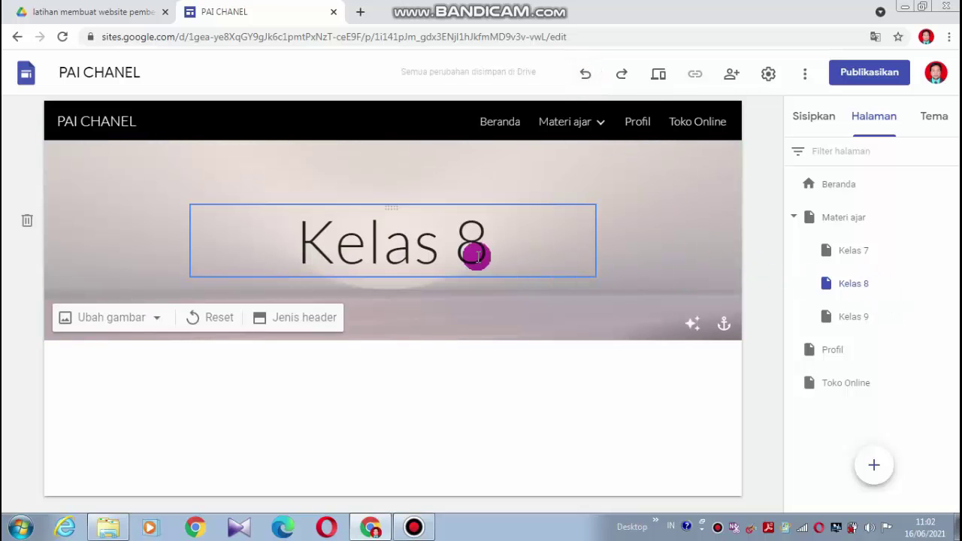
{"action": "left_click", "coordinate": [468, 248]}
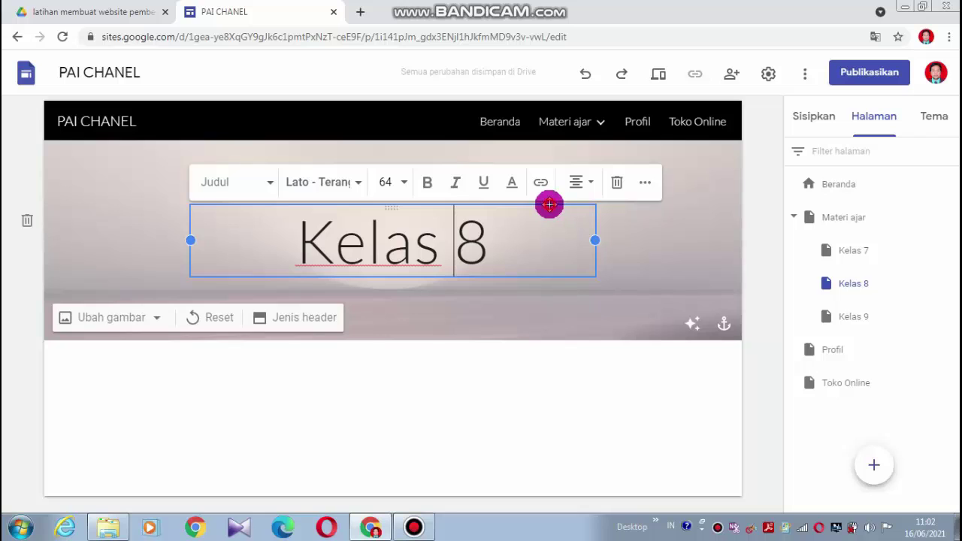
{"action": "left_click", "coordinate": [617, 183]}
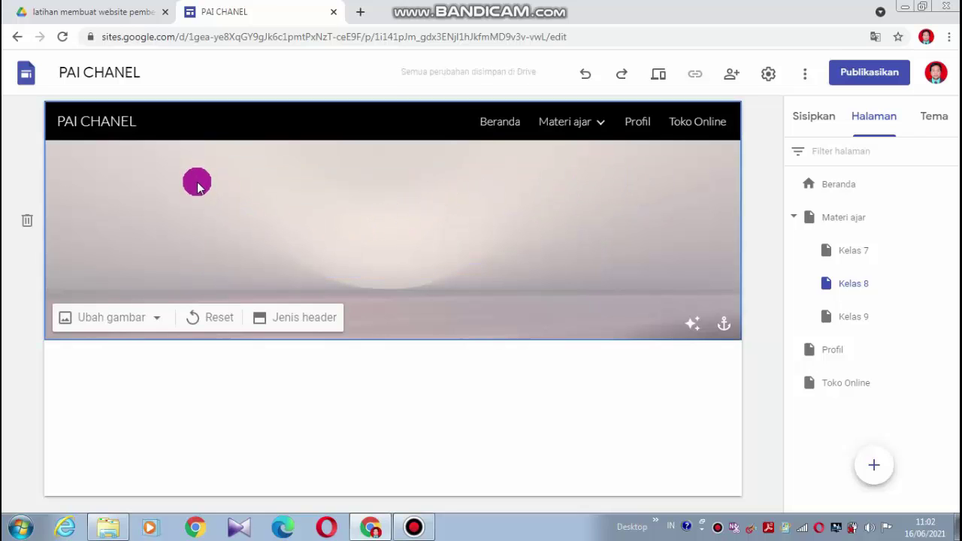
- Add a header text box reading "MATERI KELAS 8 SEMSTER 2" and format it in large, bold red script lettering
{"action": "left_click", "coordinate": [813, 118]}
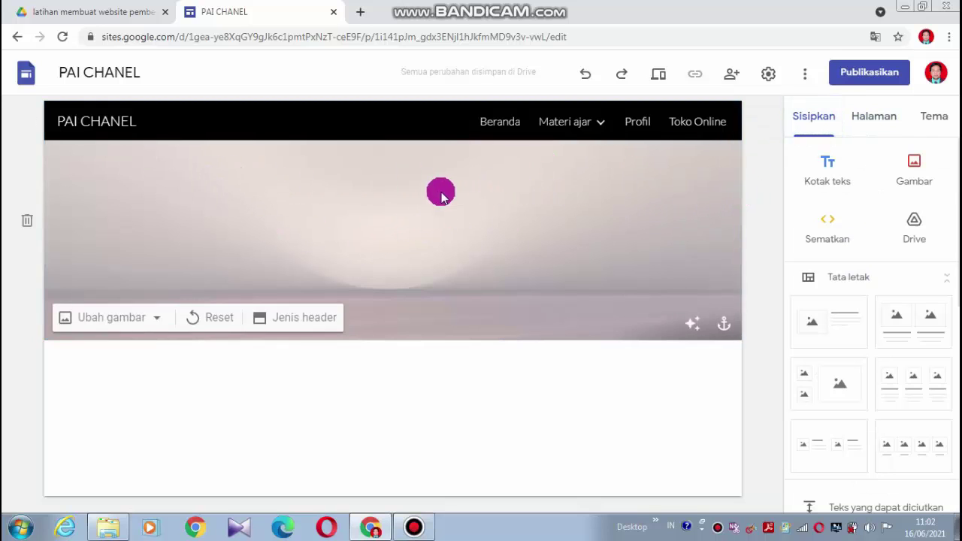
{"action": "left_click", "coordinate": [827, 170]}
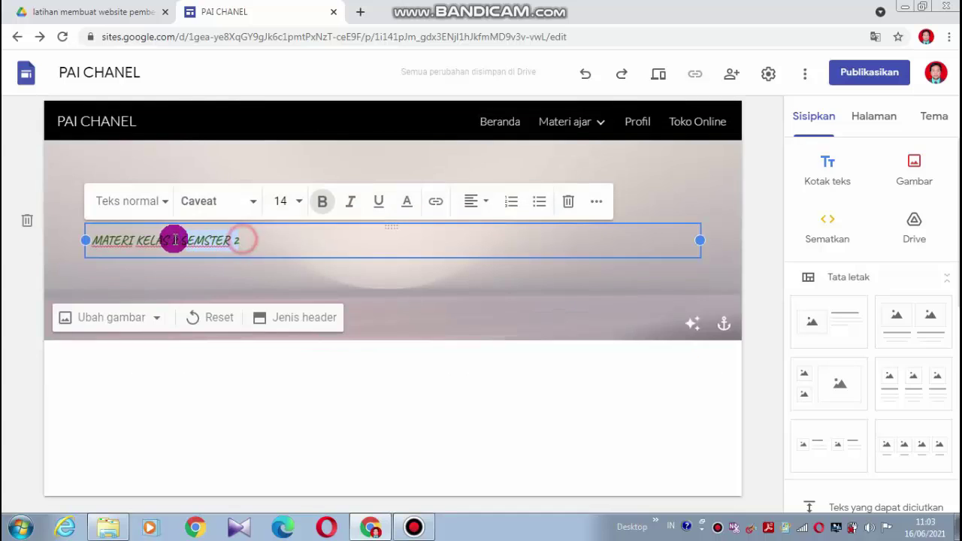
{"action": "left_click_drag", "start_coordinate": [243, 236], "coordinate": [79, 236]}
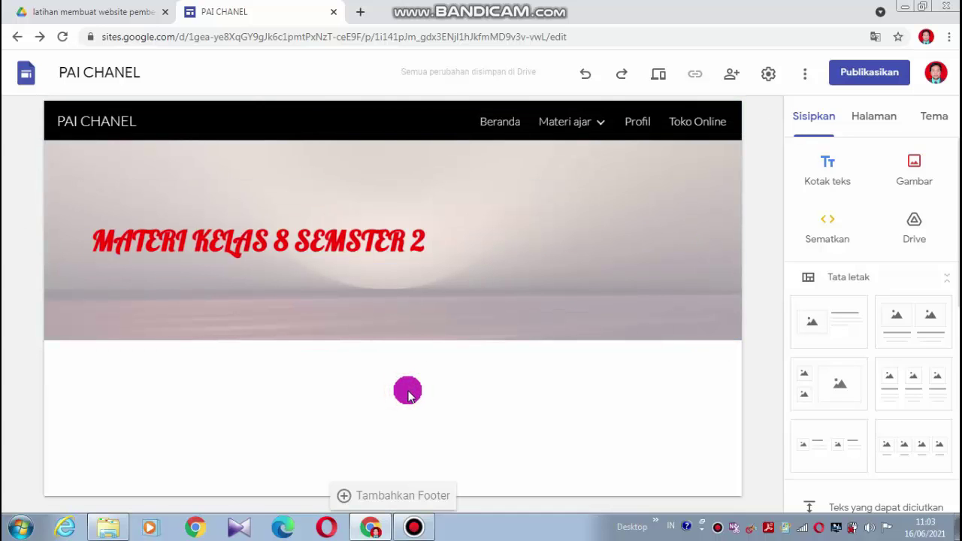
{"action": "left_click", "coordinate": [374, 385]}
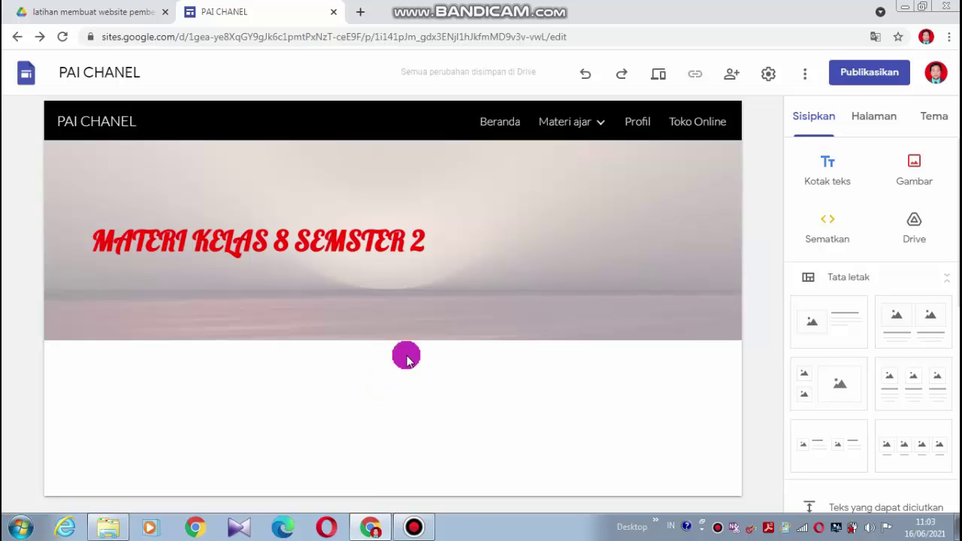
{"action": "left_click", "coordinate": [838, 167]}
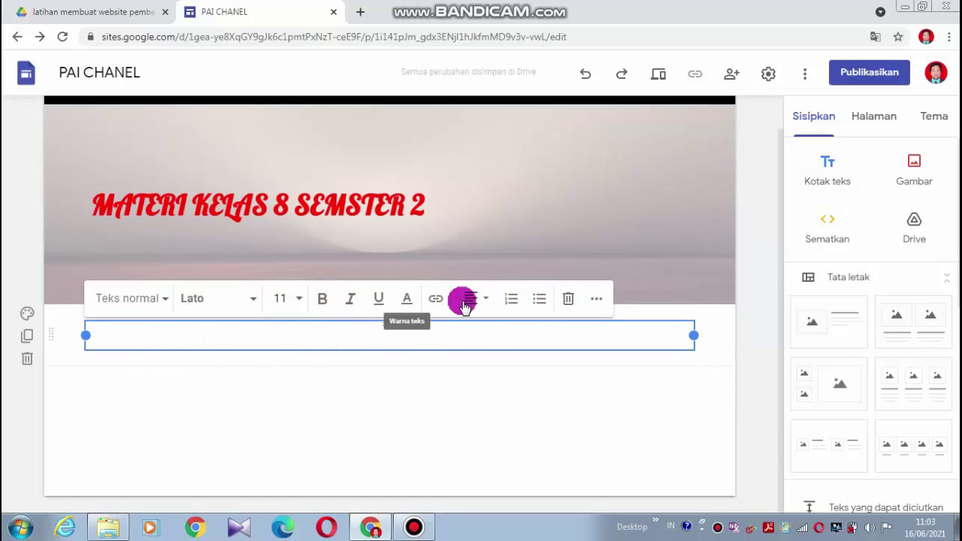
{"action": "left_click", "coordinate": [566, 298]}
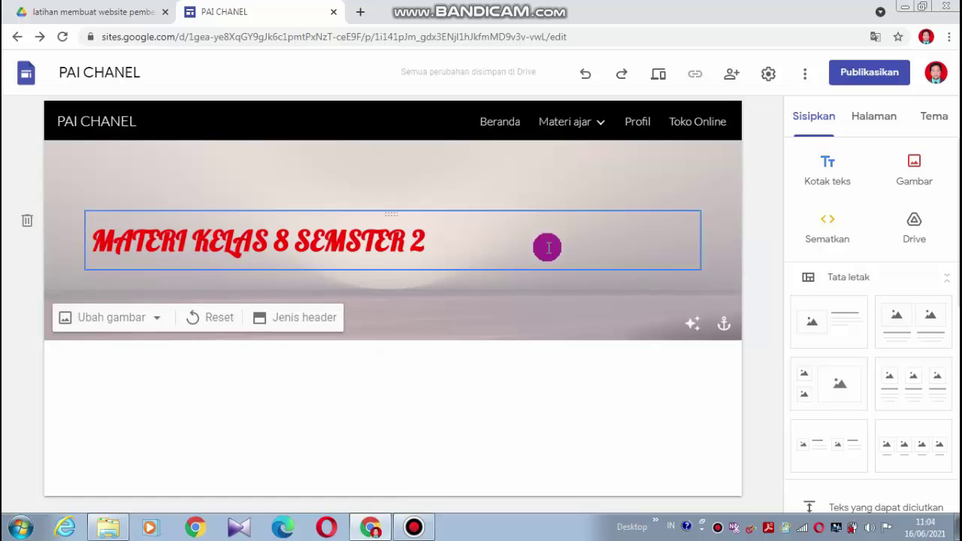
- Insert the MODUL PJJ document from the "latihan membuat website" folder in My Drive below the header
{"action": "left_click", "coordinate": [911, 224]}
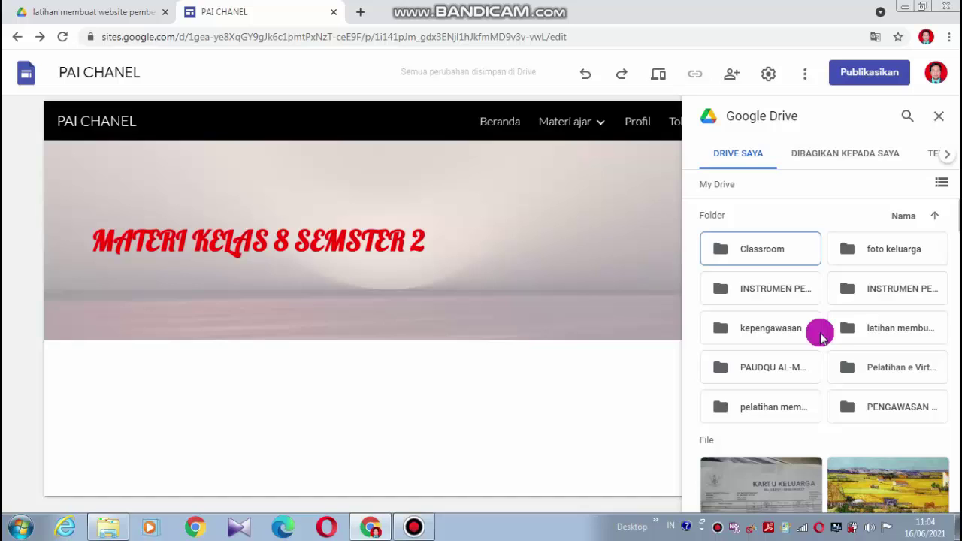
{"action": "double_click", "coordinate": [900, 329]}
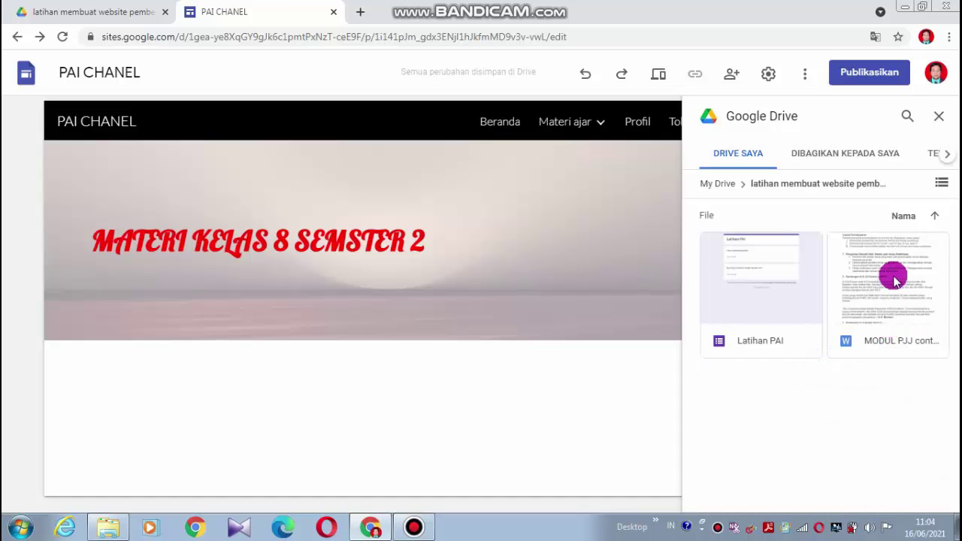
{"action": "left_click", "coordinate": [889, 300]}
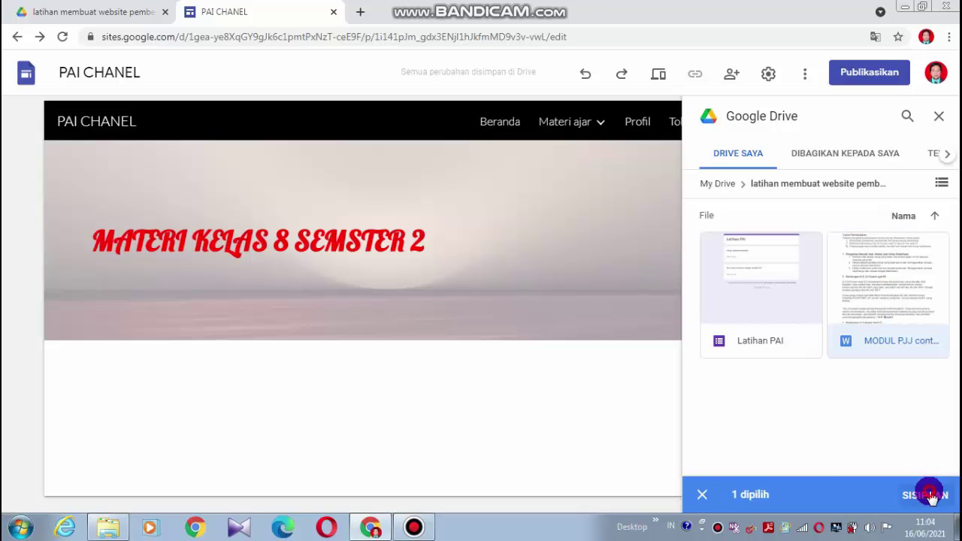
{"action": "left_click", "coordinate": [930, 487]}
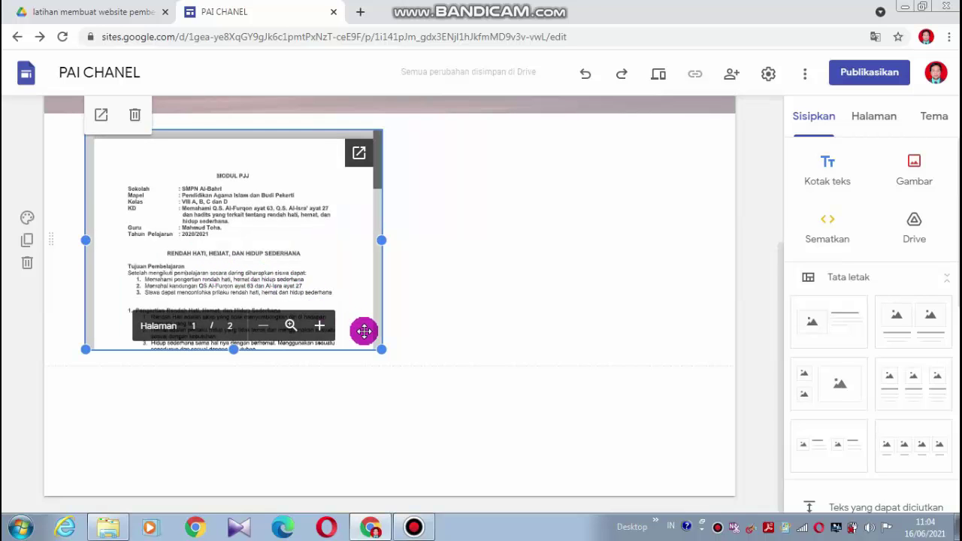
- Make the embedded MODUL PJJ document slightly taller and shift it a little to the right within its section
{"action": "left_click_drag", "start_coordinate": [381, 348], "coordinate": [389, 373]}
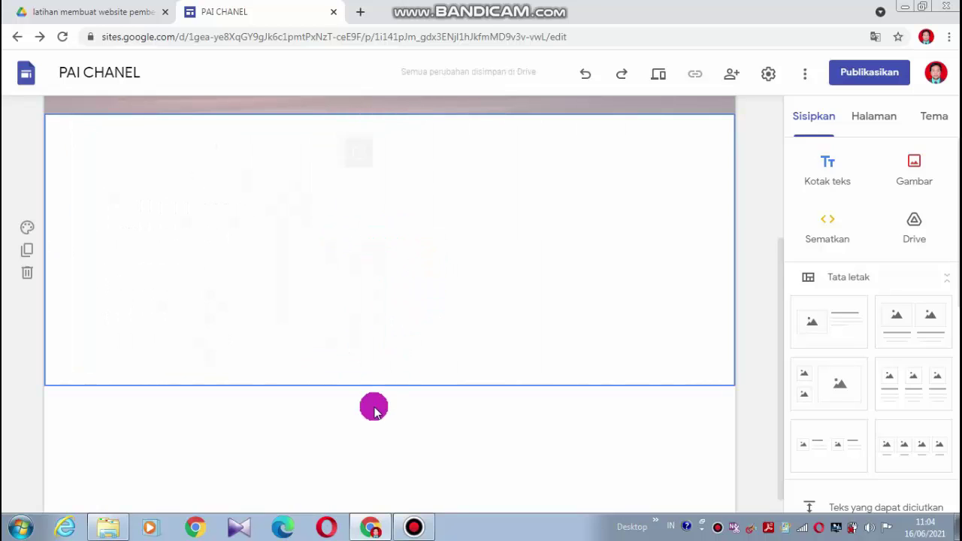
{"action": "left_click", "coordinate": [344, 293]}
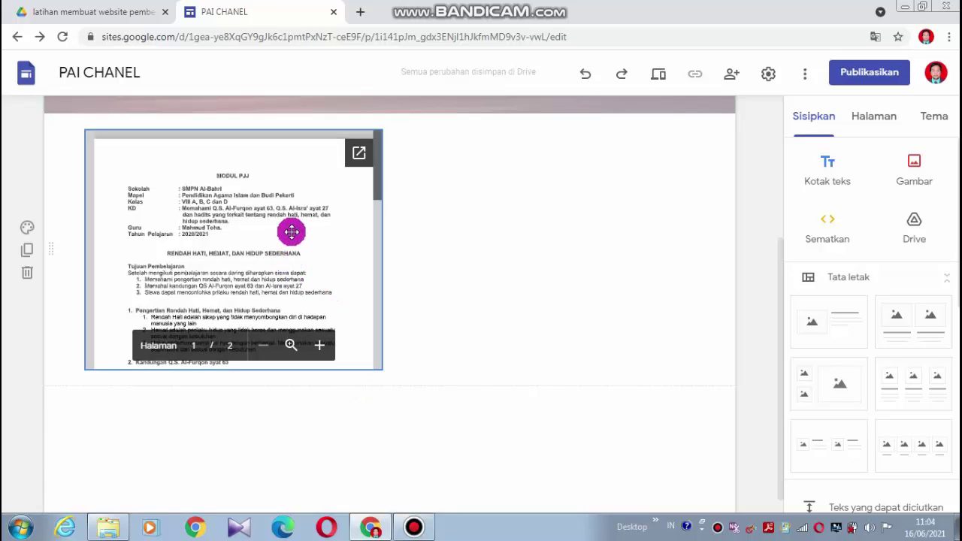
{"action": "left_click", "coordinate": [506, 188]}
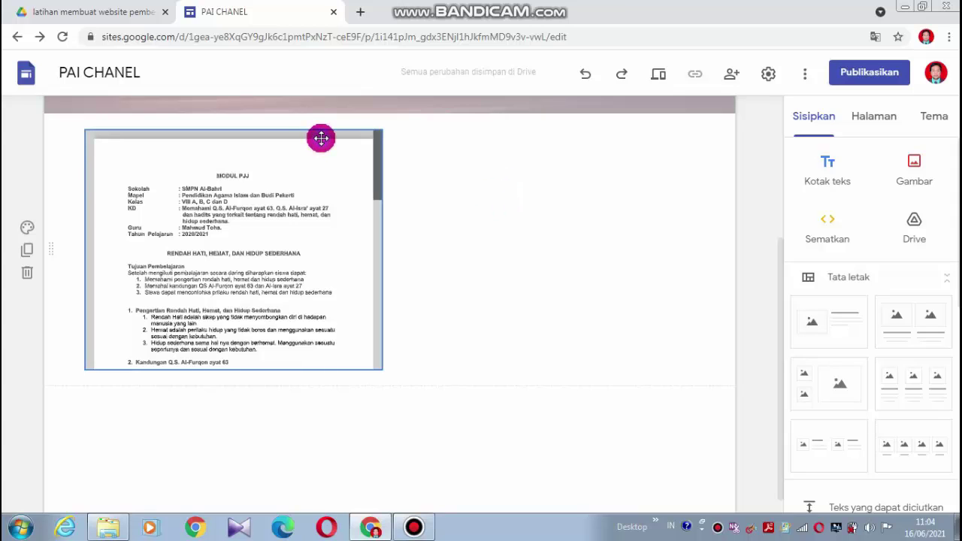
{"action": "left_click_drag", "start_coordinate": [321, 138], "coordinate": [354, 166]}
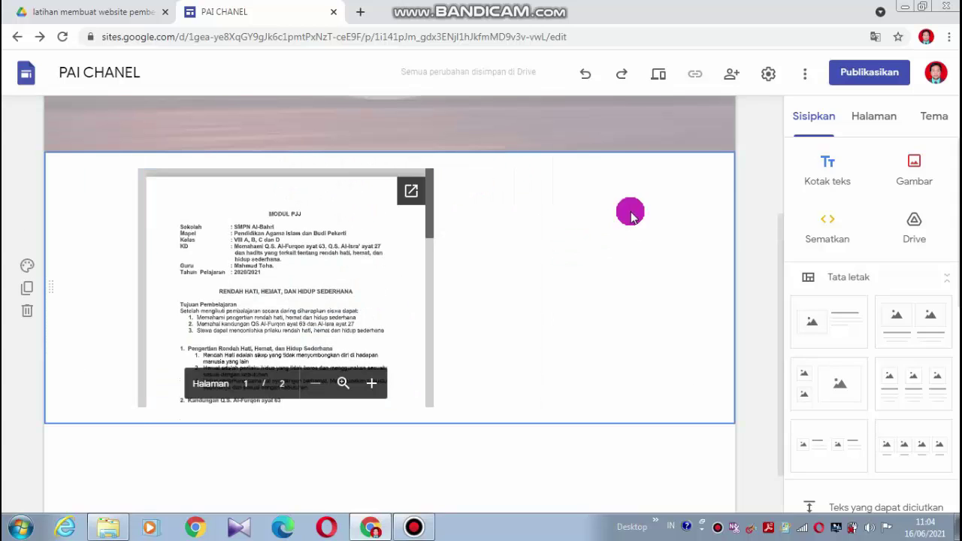
- Add a text box below the document reading "BACALAH MATERI DIA TAS DENGAN SEKSAMA SETELAH ITU KERJAKAN LATIHANNYA"
{"action": "left_click", "coordinate": [828, 166]}
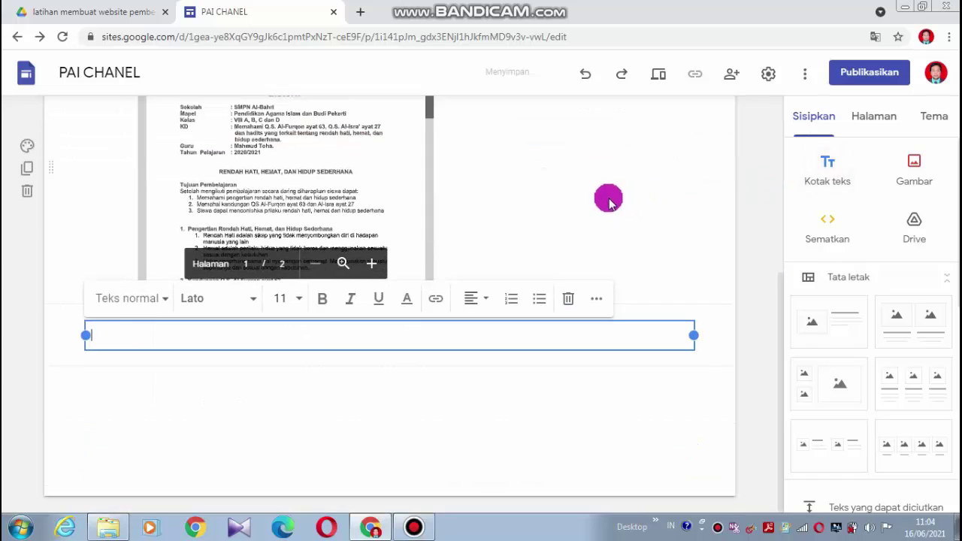
{"action": "left_click", "coordinate": [411, 329]}
{"action": "type", "text": "BACALAH MATERI DIA TAS DENGAN SEKSAMA SETE"}
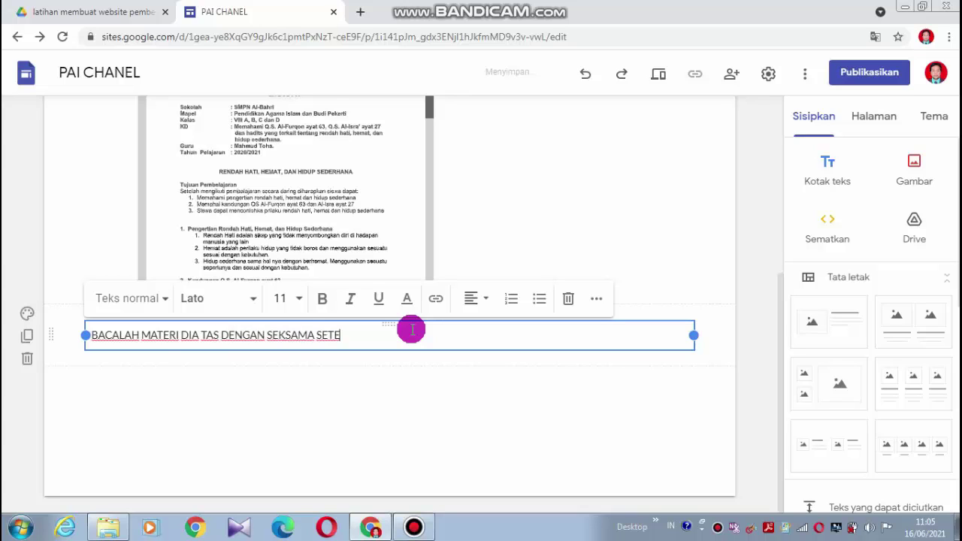
{"action": "type", "text": "LAH ITU KERJAKAN LATIHANNYA"}
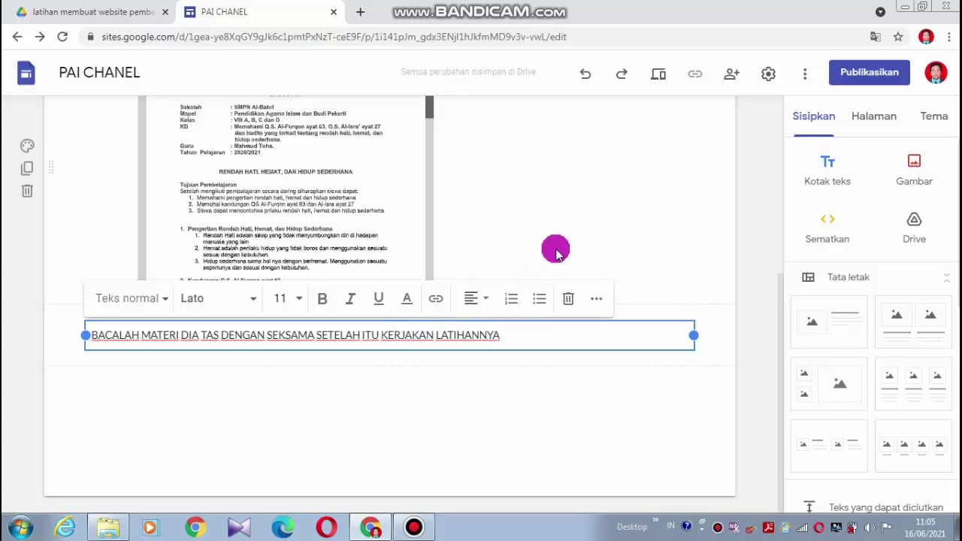
- Move the instruction text box into the document's section, placing it to the right of the MODUL PJJ document
{"action": "left_click", "coordinate": [449, 336]}
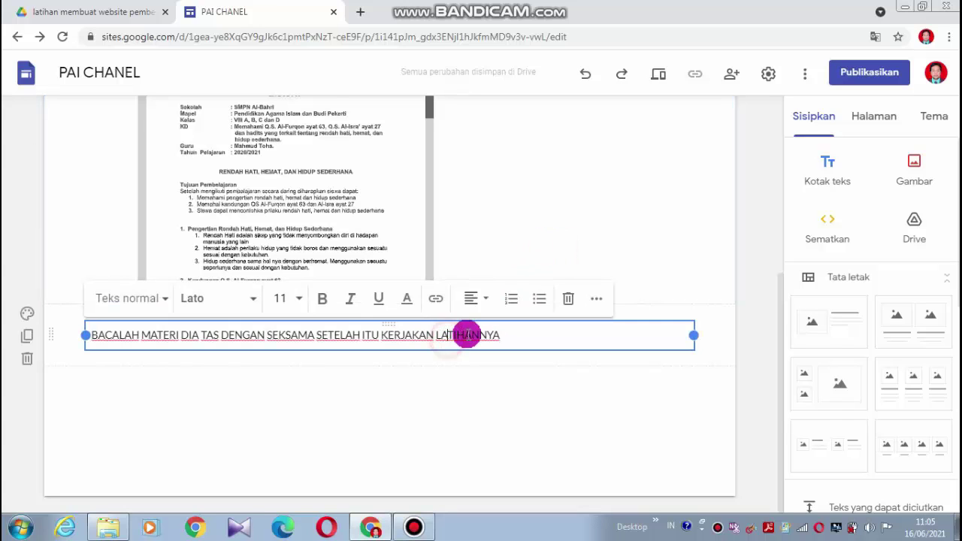
{"action": "left_click_drag", "start_coordinate": [214, 321], "coordinate": [477, 302]}
{"action": "left_click_drag", "start_coordinate": [203, 242], "coordinate": [209, 241]}
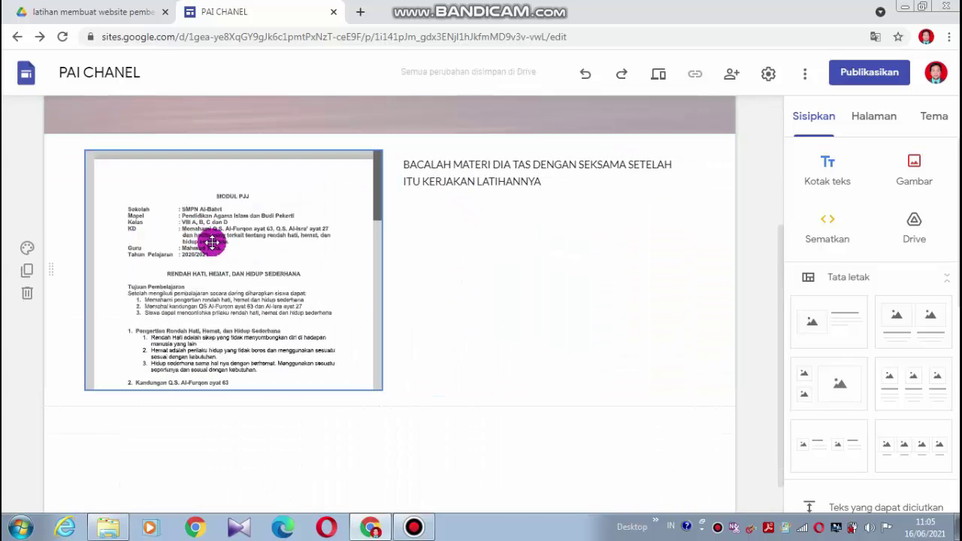
{"action": "left_click_drag", "start_coordinate": [781, 263], "coordinate": [779, 208]}
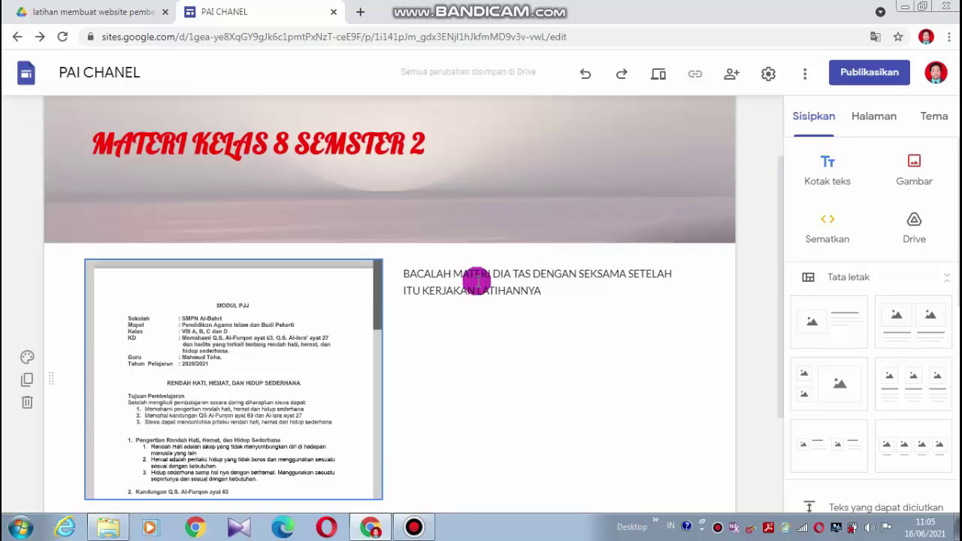
- Insert a divider between the header and the section holding the MODUL PJJ document
{"action": "left_click", "coordinate": [471, 192]}
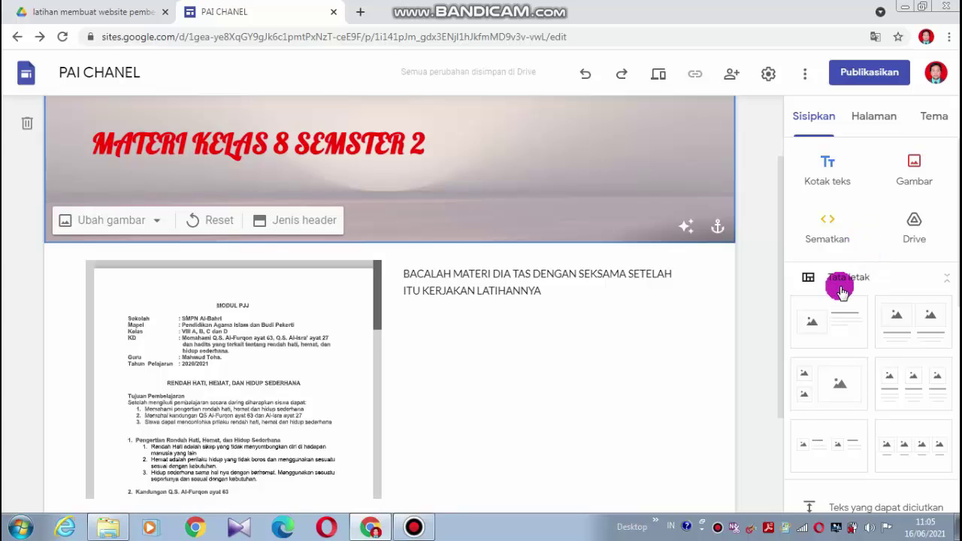
{"action": "scroll", "coordinate": [840, 278], "scroll_direction": "down", "scroll_amount": 5}
{"action": "scroll", "coordinate": [846, 277], "scroll_direction": "down", "scroll_amount": 2}
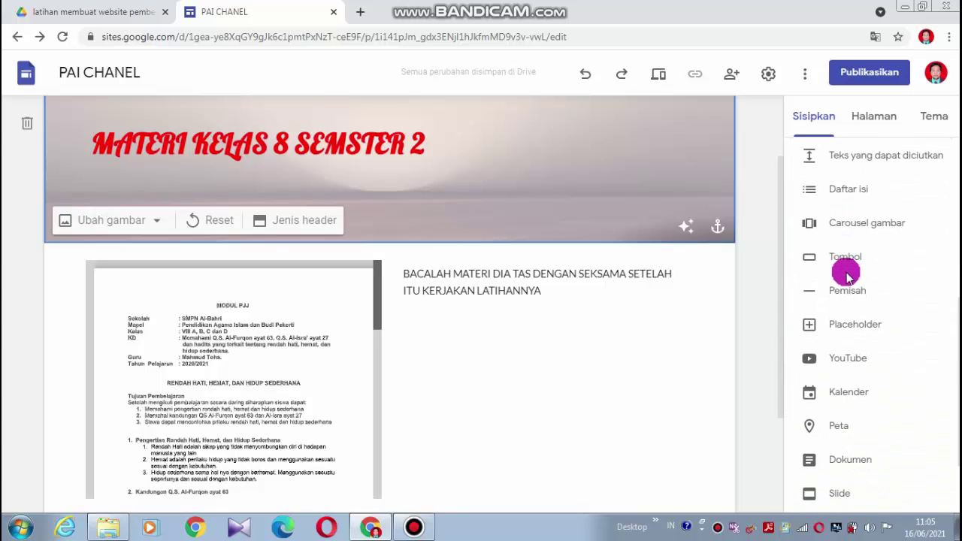
{"action": "left_click", "coordinate": [841, 292]}
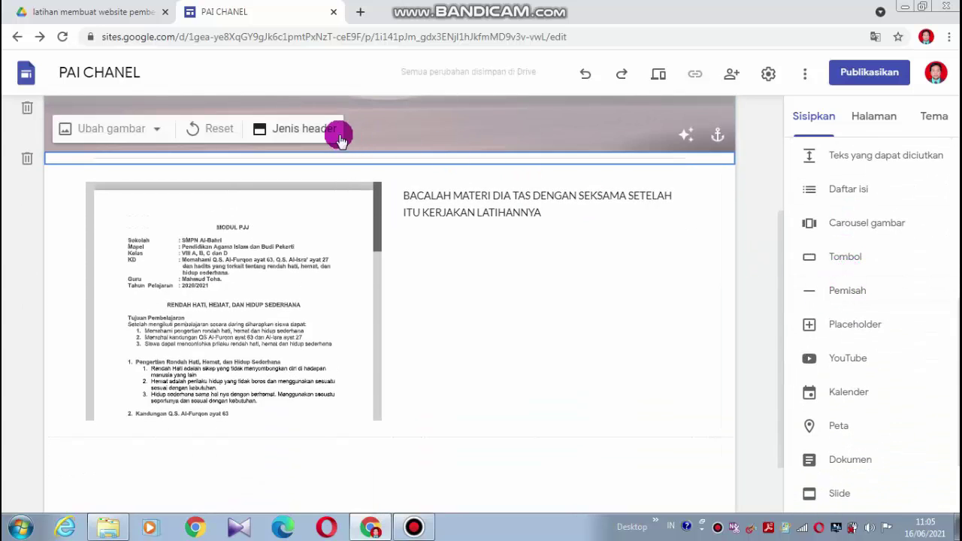
{"action": "left_click", "coordinate": [463, 261]}
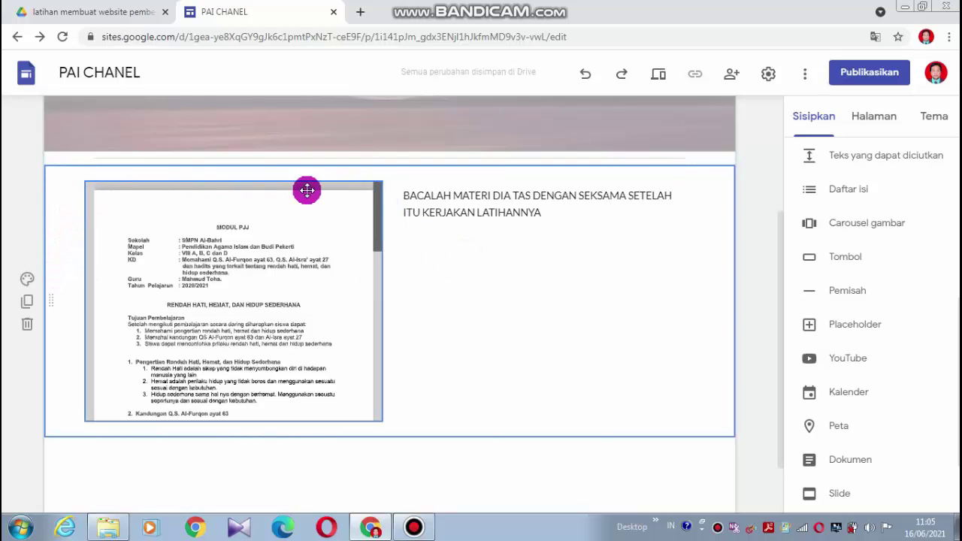
- Set the document section's background to the gallery image with a glowing turquoise curve on black
{"action": "left_click", "coordinate": [27, 281]}
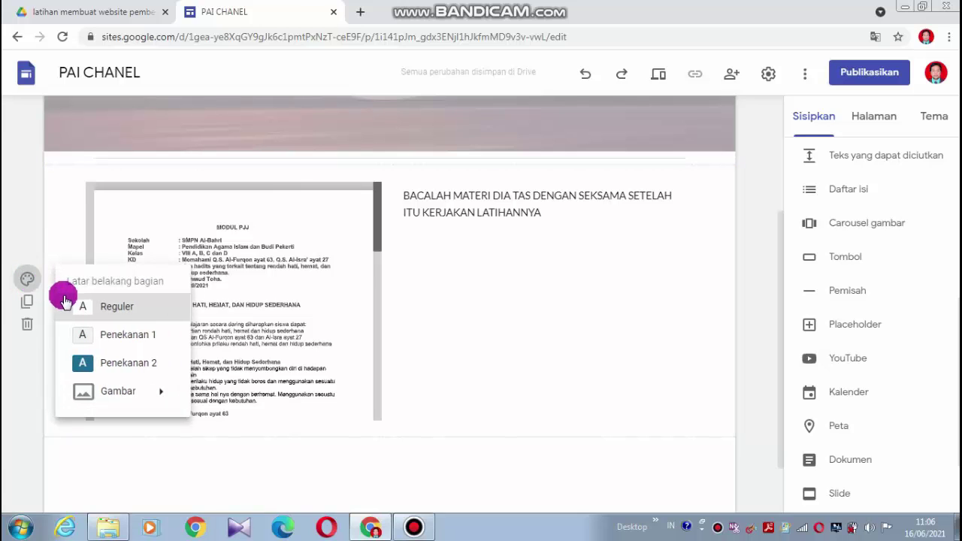
{"action": "mouse_move", "coordinate": [132, 398]}
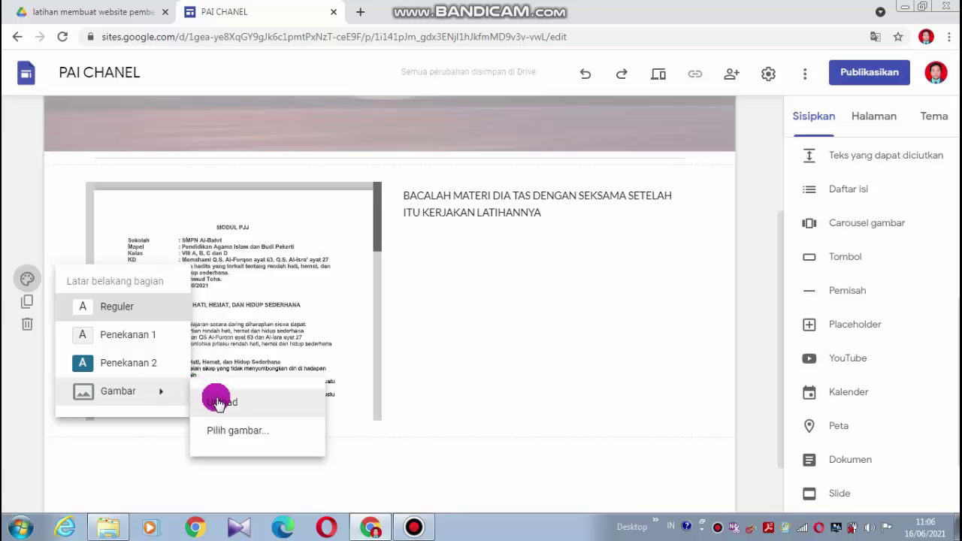
{"action": "left_click", "coordinate": [242, 428]}
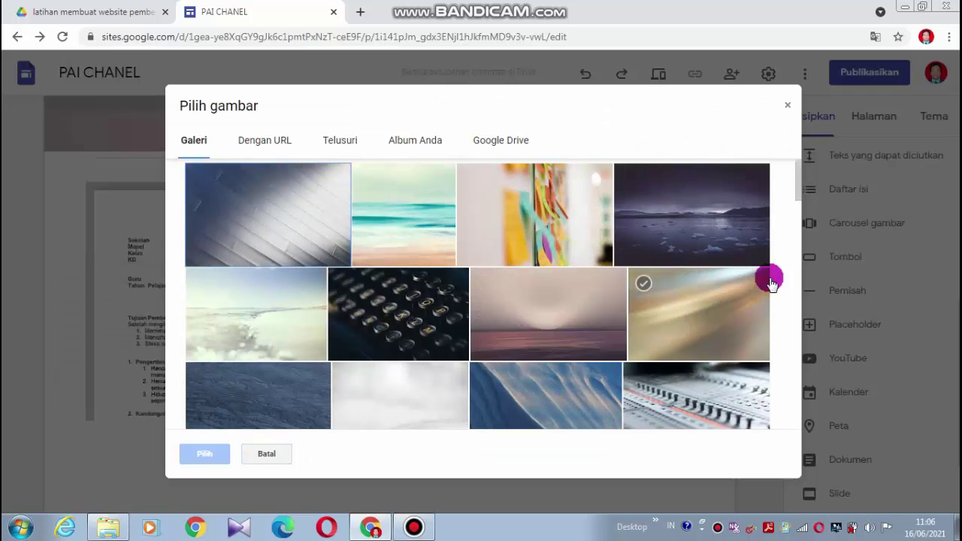
{"action": "left_click_drag", "start_coordinate": [799, 188], "coordinate": [801, 251]}
{"action": "left_click", "coordinate": [729, 253]}
{"action": "left_click", "coordinate": [206, 454]}
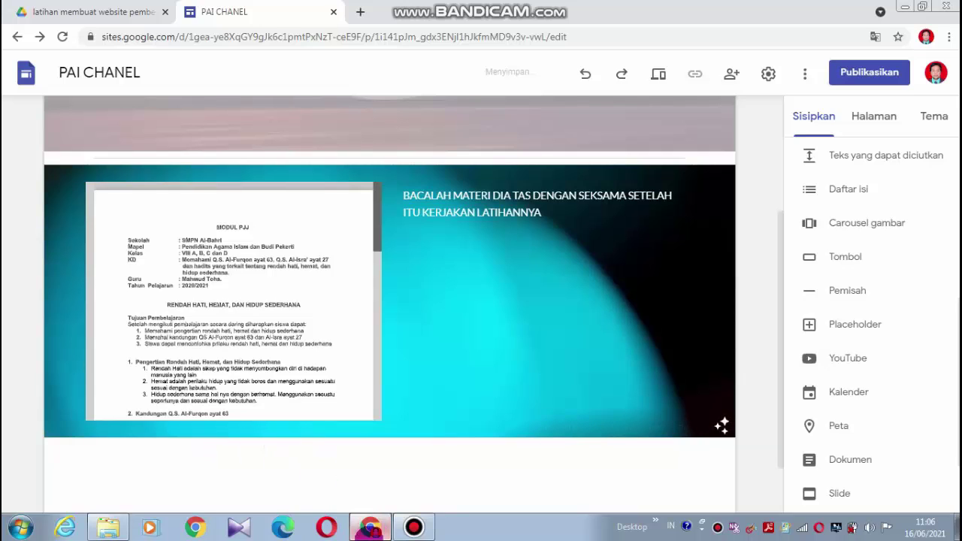
- Correct "DIA TAS" to "DIATAS" in the instruction text and review the page
{"action": "left_click", "coordinate": [515, 200]}
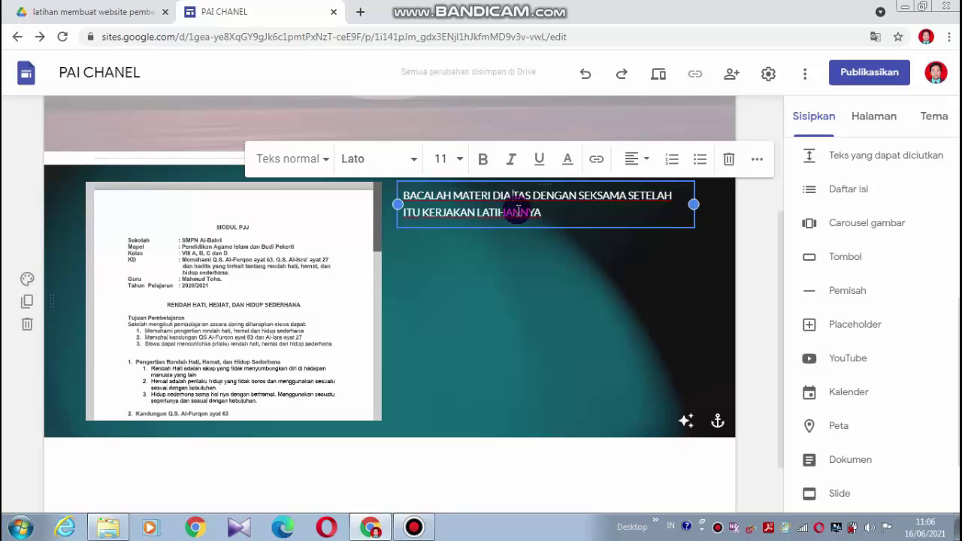
{"action": "key", "text": "BackSpace"}
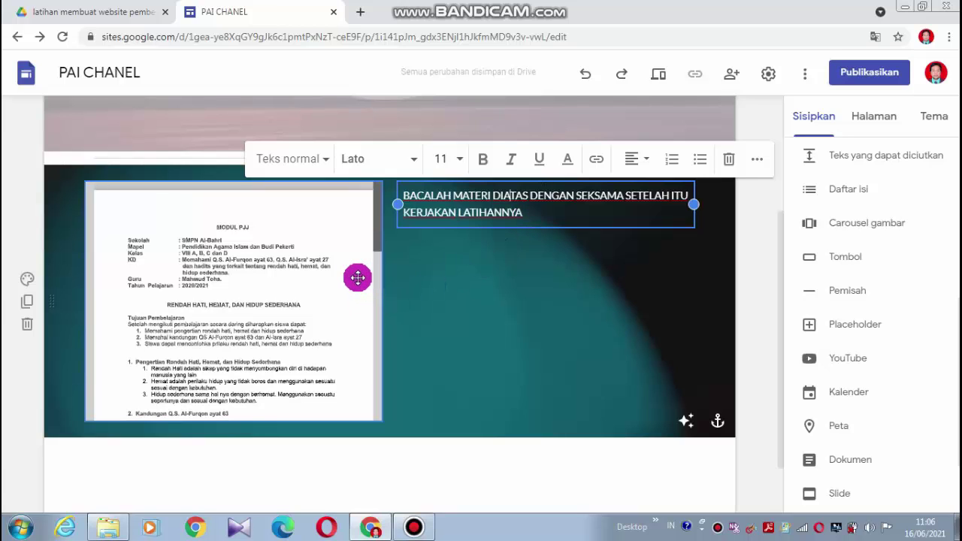
{"action": "scroll", "coordinate": [358, 278], "scroll_direction": "down", "scroll_amount": 1}
{"action": "left_click", "coordinate": [348, 400]}
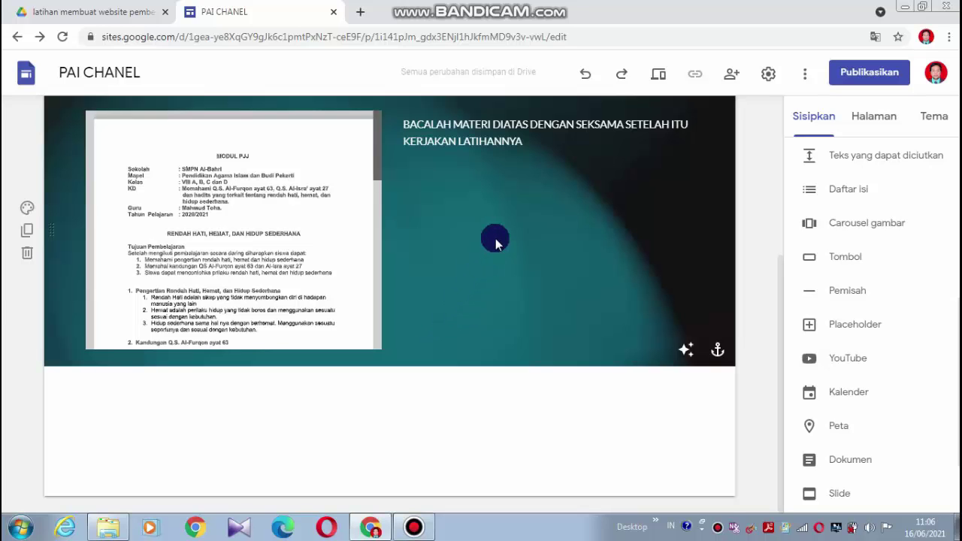
{"action": "scroll", "coordinate": [495, 238], "scroll_direction": "up", "scroll_amount": 3}
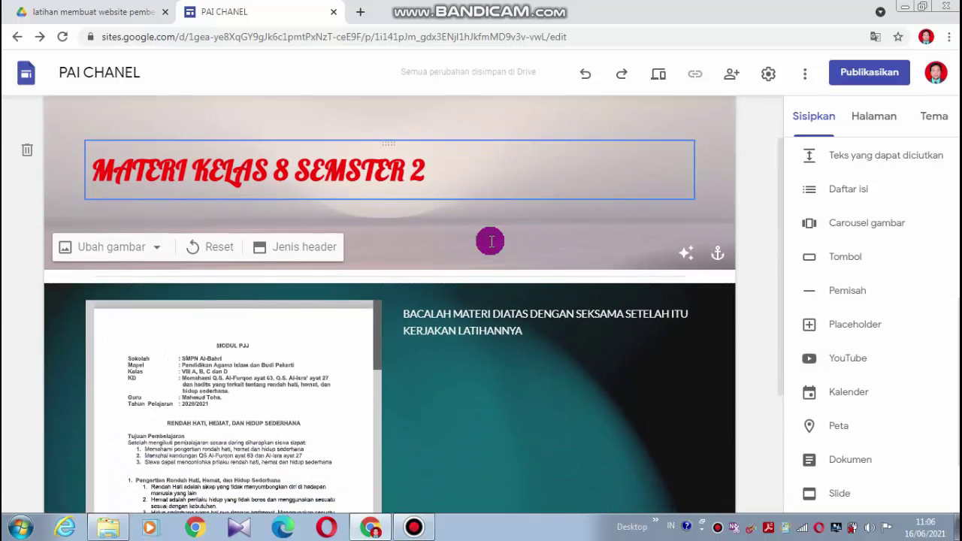
- Insert a divider below the section containing the MODUL PJJ document
{"action": "scroll", "coordinate": [490, 241], "scroll_direction": "up", "scroll_amount": 3}
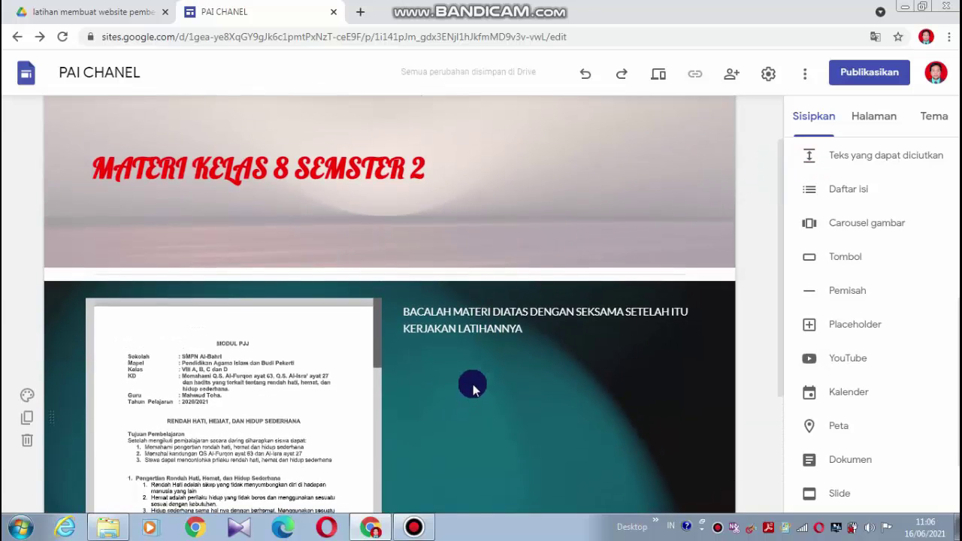
{"action": "scroll", "coordinate": [473, 382], "scroll_direction": "down", "scroll_amount": 4}
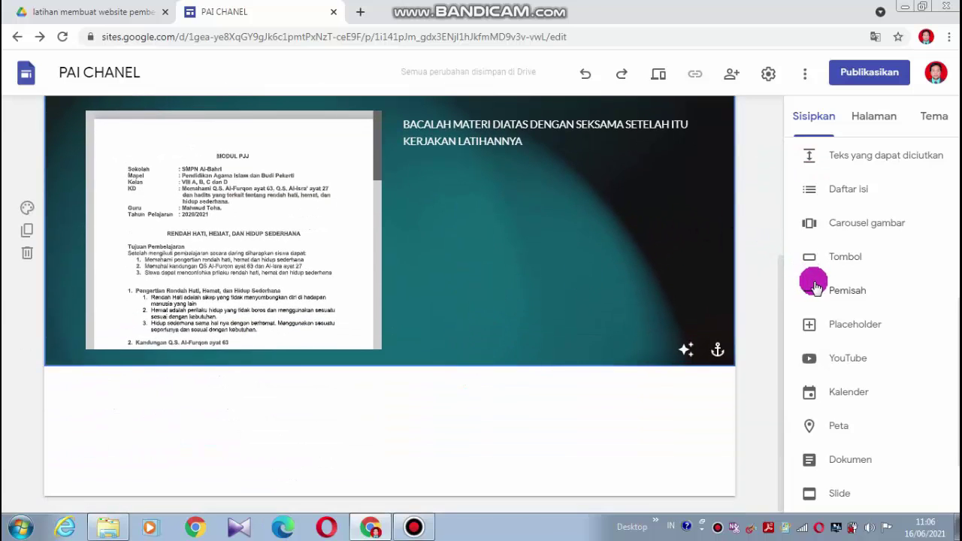
{"action": "scroll", "coordinate": [506, 411], "scroll_direction": "down", "scroll_amount": 1}
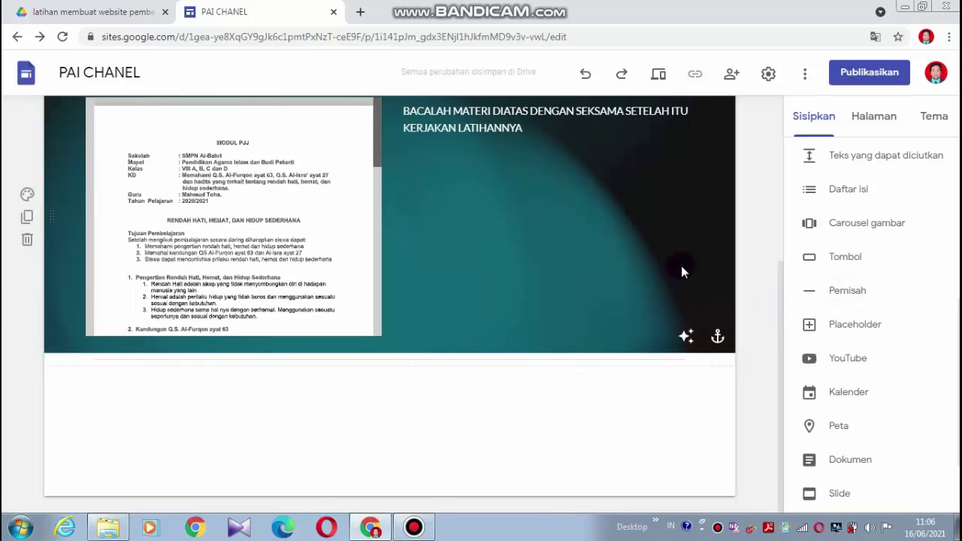
{"action": "scroll", "coordinate": [741, 250], "scroll_direction": "up", "scroll_amount": 3}
- Insert the Latihan PAI form from Drive's "latihan membuat website" folder below the divider, with a blurred city-lights image as its section background
{"action": "scroll", "coordinate": [822, 257], "scroll_direction": "up", "scroll_amount": 5}
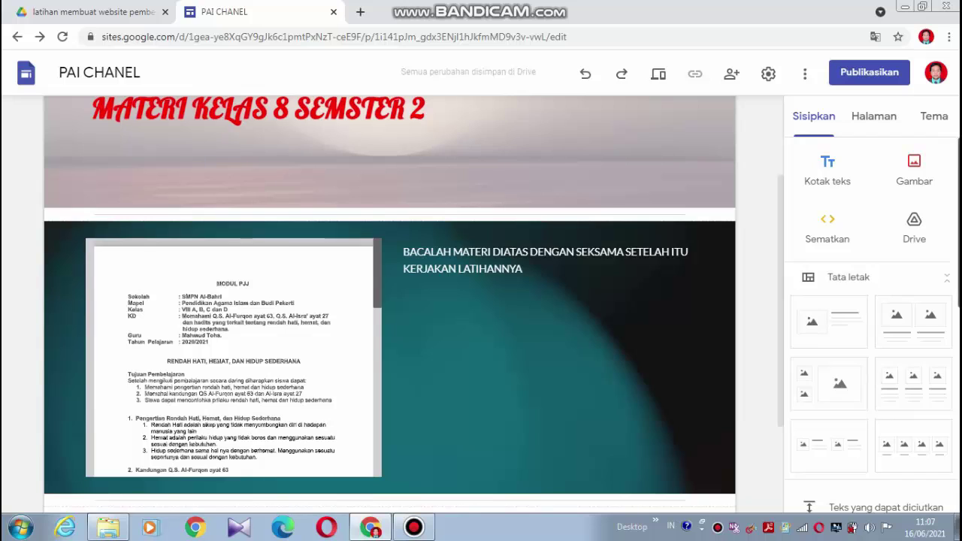
{"action": "scroll", "coordinate": [925, 188], "scroll_direction": "down", "scroll_amount": 1}
{"action": "left_click", "coordinate": [930, 183]}
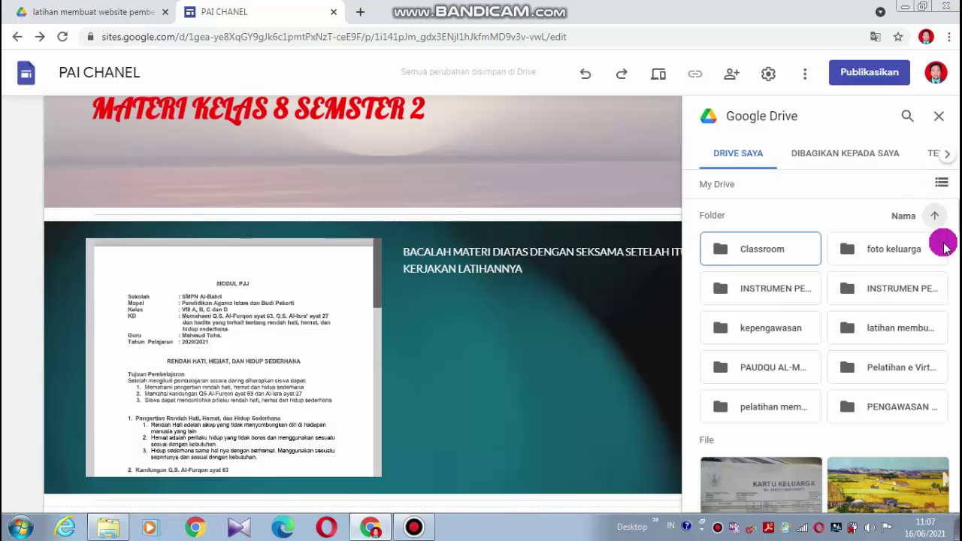
{"action": "left_click", "coordinate": [906, 329]}
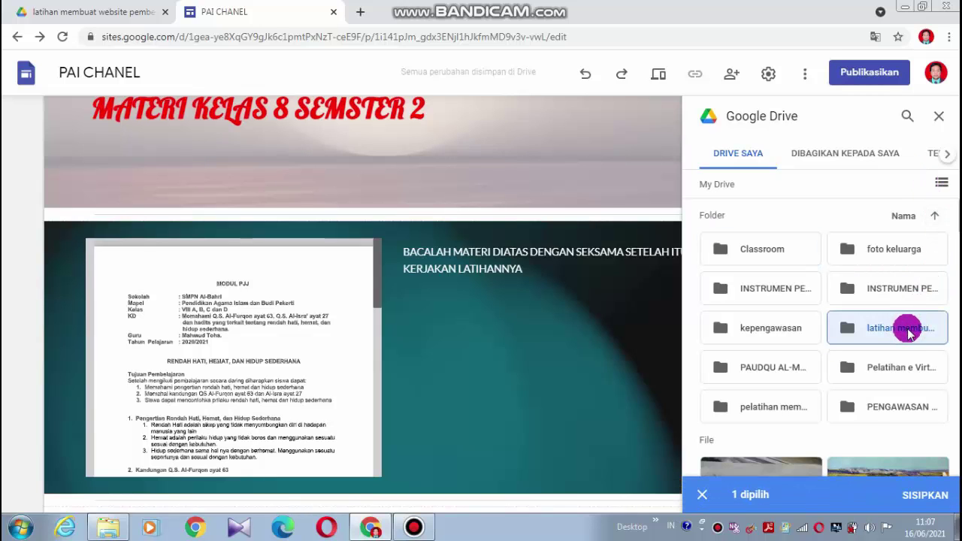
{"action": "double_click", "coordinate": [889, 322]}
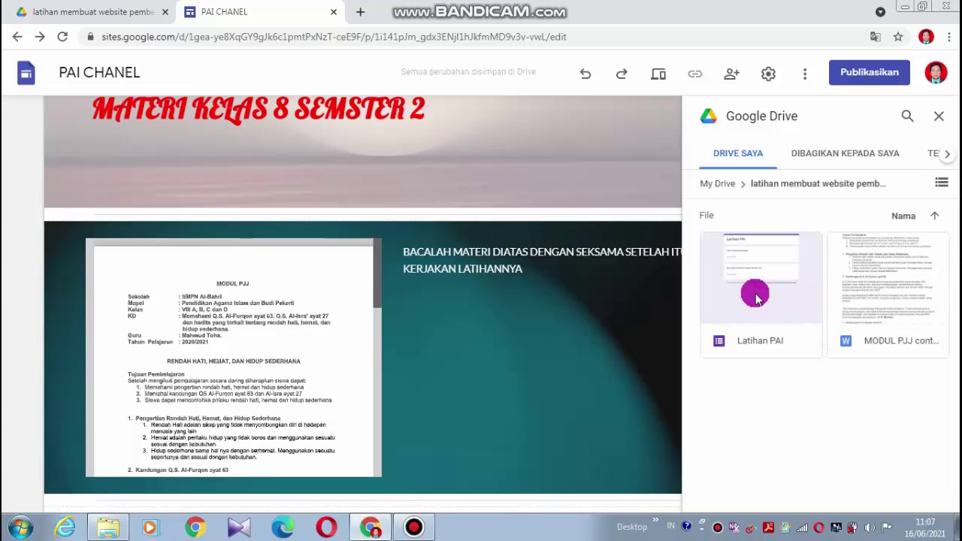
{"action": "left_click", "coordinate": [756, 299]}
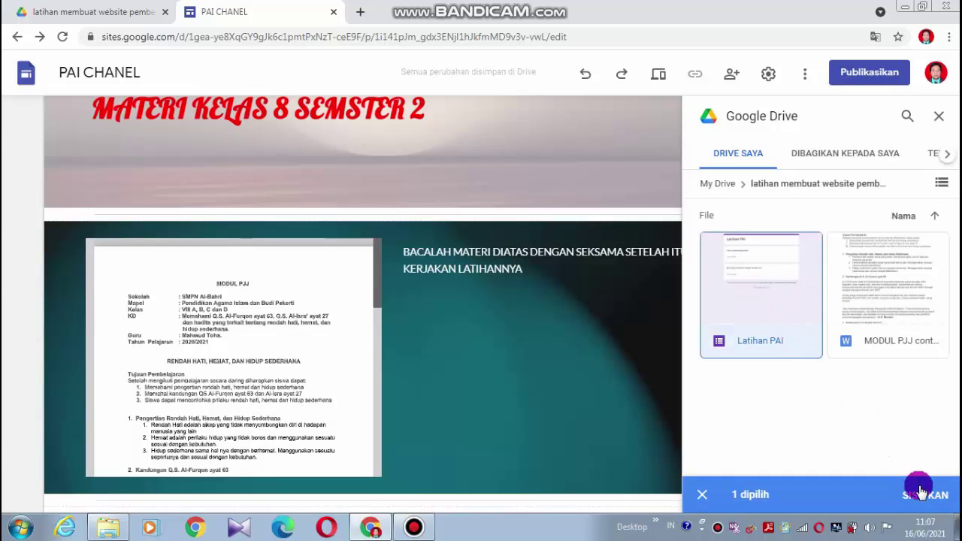
{"action": "left_click", "coordinate": [921, 496]}
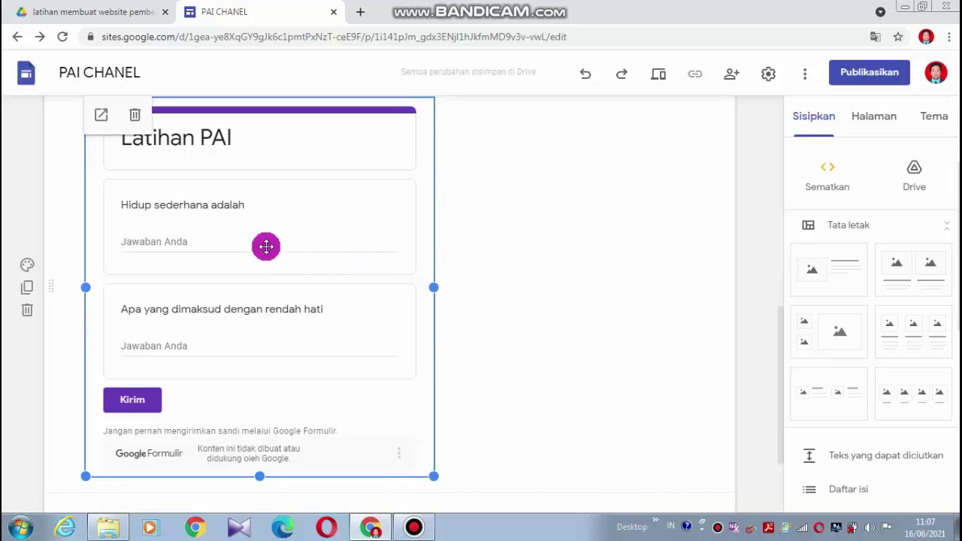
{"action": "left_click", "coordinate": [533, 245]}
{"action": "left_click", "coordinate": [333, 215]}
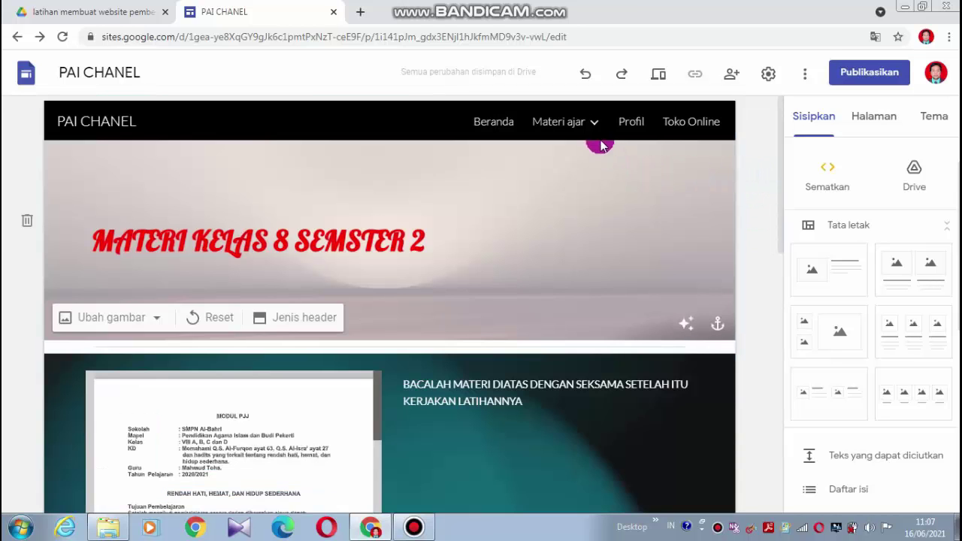
- Switch between the Kelas 7 and Kelas 8 pages through the site's Materi ajar navigation and review their contents
{"action": "mouse_move", "coordinate": [594, 134]}
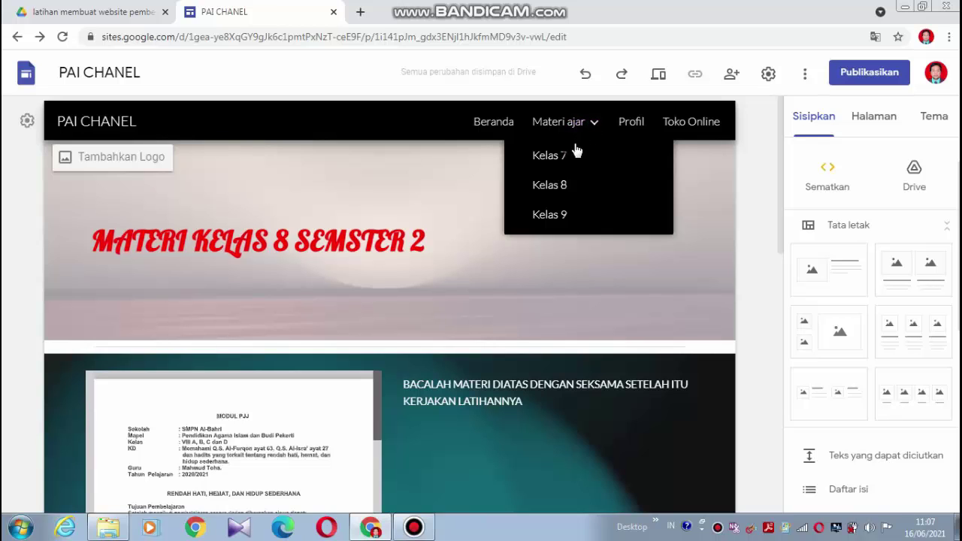
{"action": "left_click", "coordinate": [568, 154]}
{"action": "left_click", "coordinate": [569, 127]}
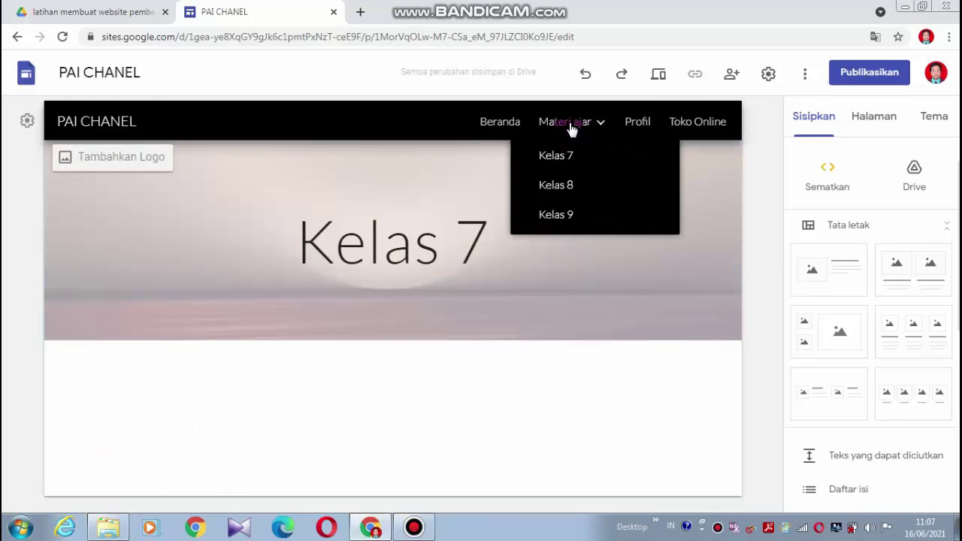
{"action": "left_click", "coordinate": [574, 156]}
{"action": "left_click", "coordinate": [580, 129]}
{"action": "left_click", "coordinate": [575, 184]}
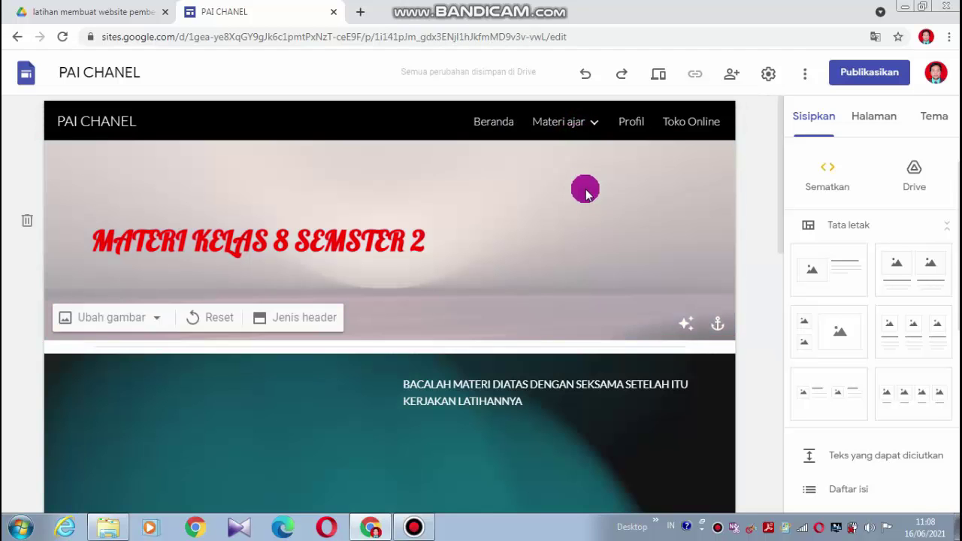
{"action": "scroll", "coordinate": [553, 215], "scroll_direction": "down", "scroll_amount": 7}
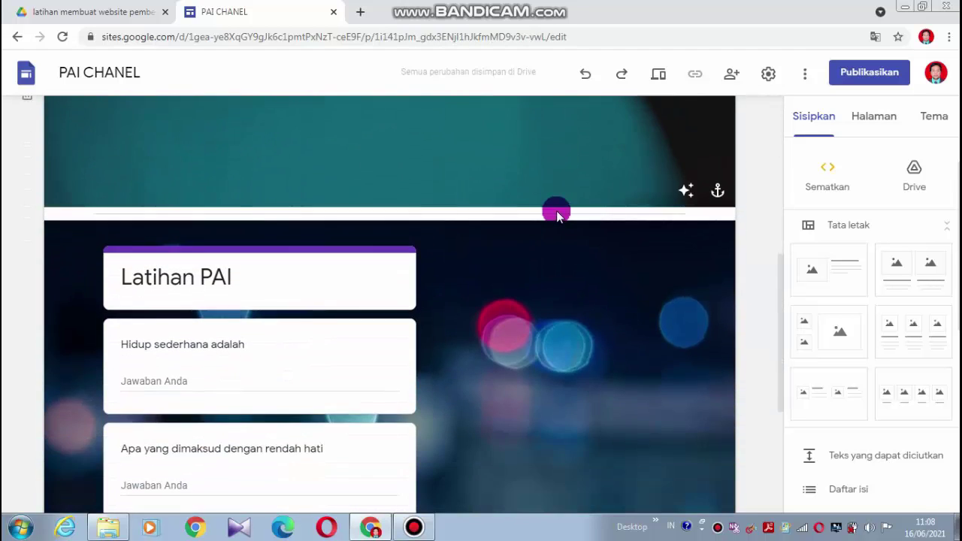
{"action": "scroll", "coordinate": [556, 210], "scroll_direction": "up", "scroll_amount": 7}
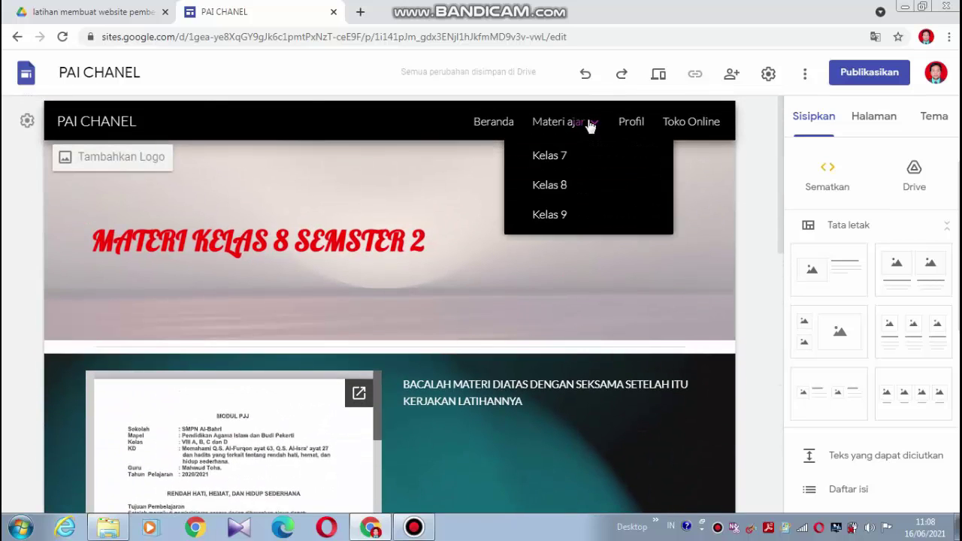
{"action": "left_click", "coordinate": [590, 126]}
{"action": "left_click", "coordinate": [590, 125]}
{"action": "left_click", "coordinate": [564, 157]}
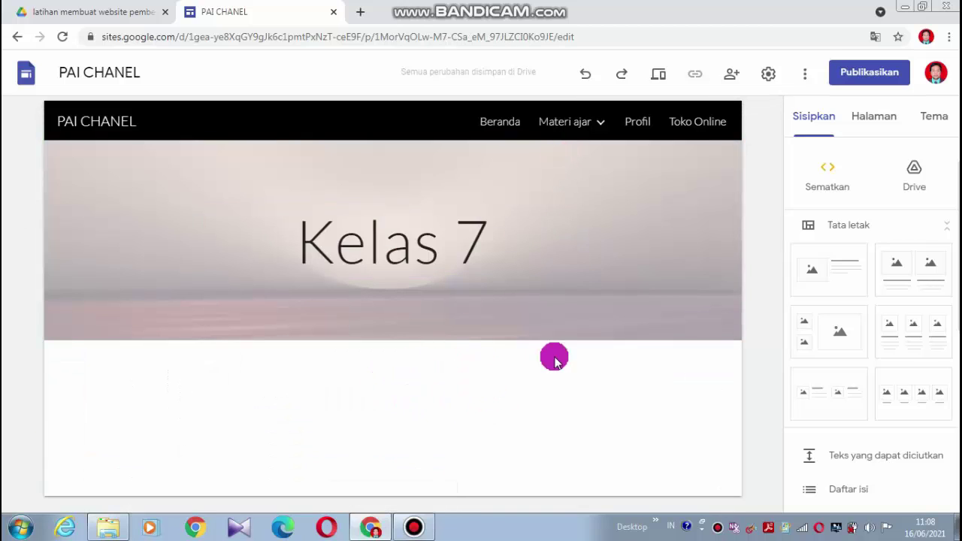
{"action": "mouse_move", "coordinate": [607, 138]}
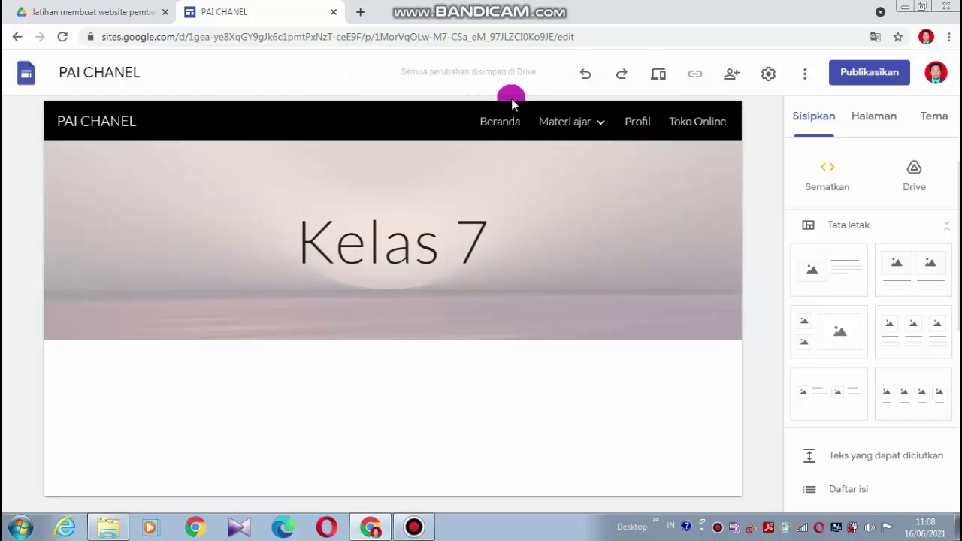
- Preview the Kelas 7 page in the tablet and phone layouts
{"action": "left_click", "coordinate": [659, 73]}
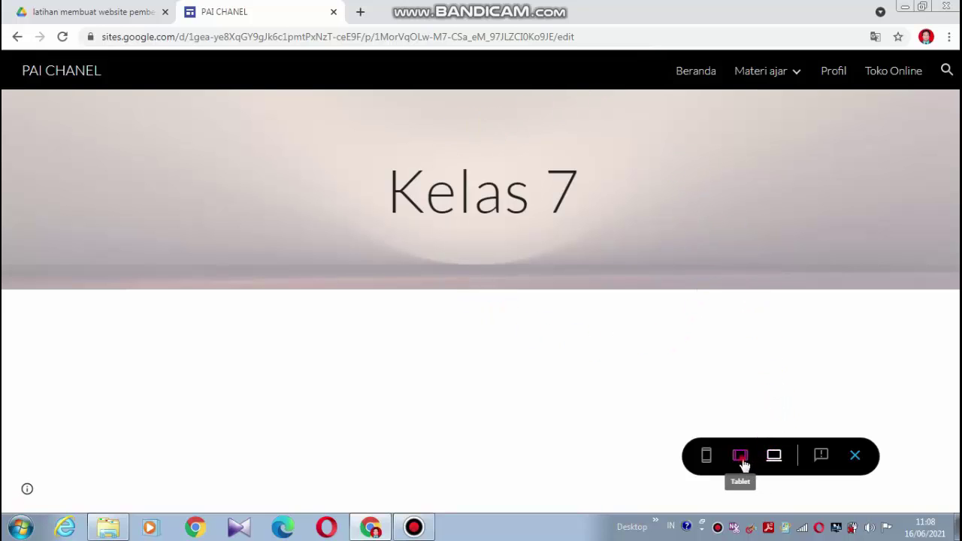
{"action": "left_click", "coordinate": [740, 455]}
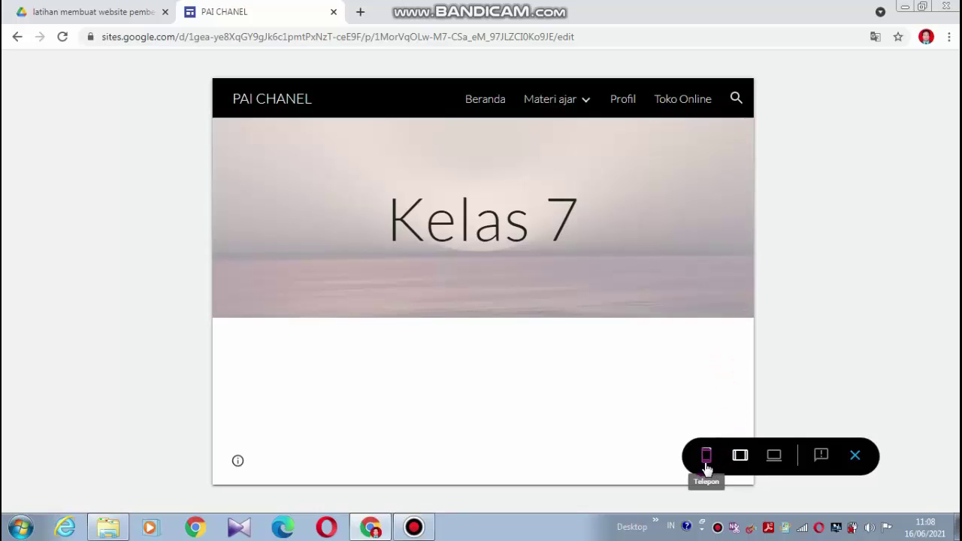
{"action": "left_click", "coordinate": [706, 461]}
{"action": "left_click", "coordinate": [565, 352]}
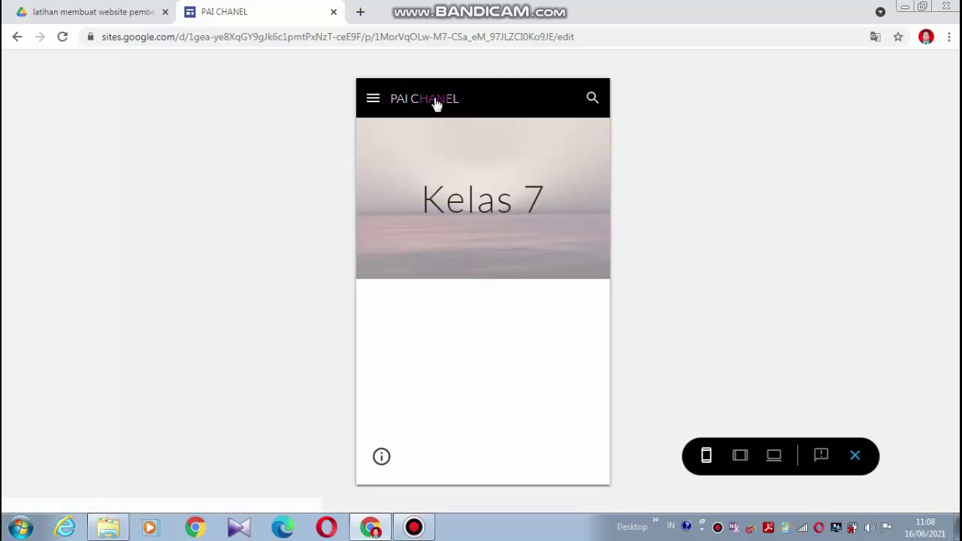
- Open Kelas 8 from the phone preview's site navigation, review it down to the Latihan PAI form, and exit the preview
{"action": "left_click", "coordinate": [373, 100]}
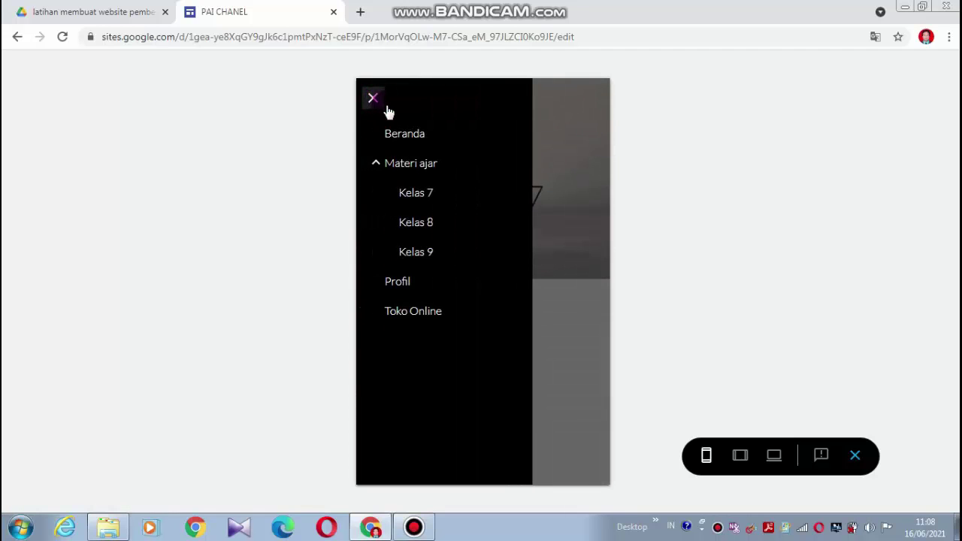
{"action": "left_click", "coordinate": [426, 197]}
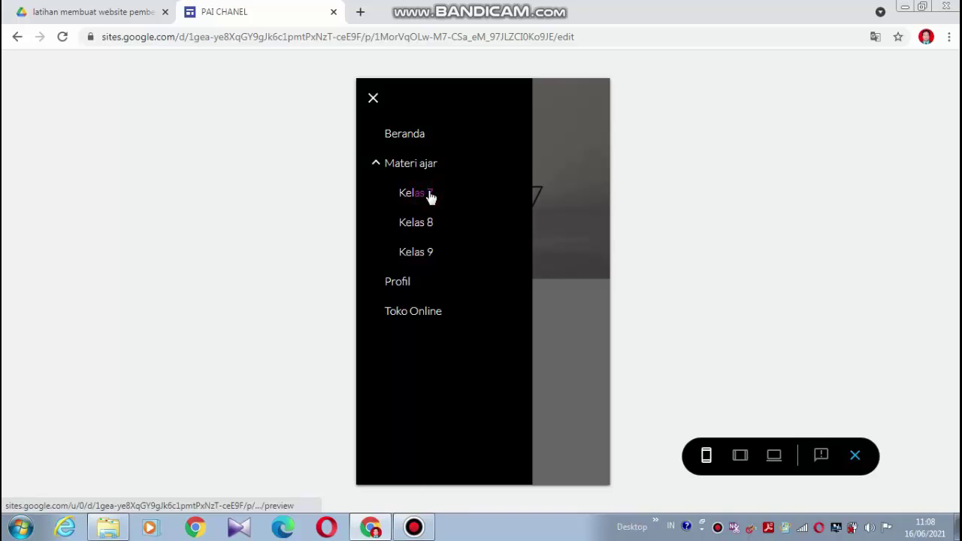
{"action": "left_click", "coordinate": [373, 97]}
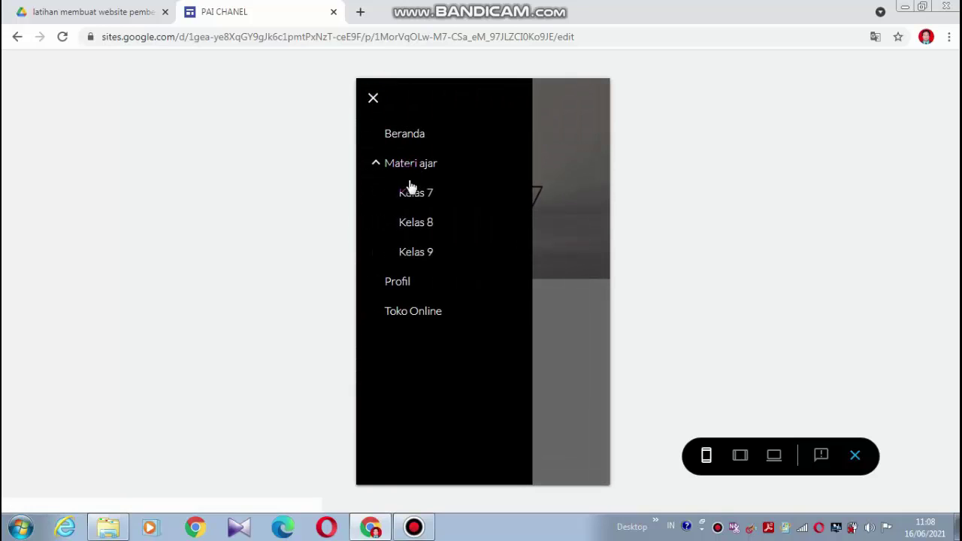
{"action": "left_click", "coordinate": [419, 222]}
{"action": "left_click", "coordinate": [476, 167]}
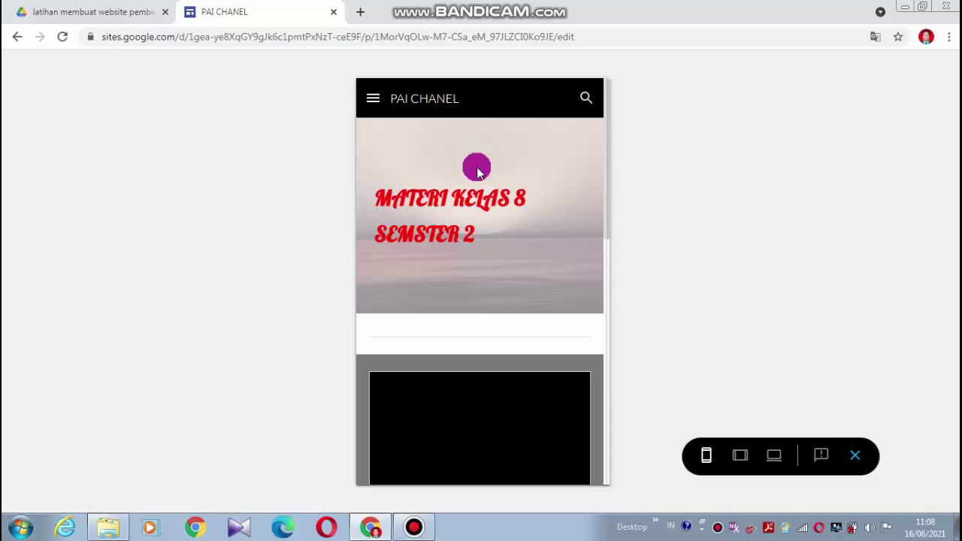
{"action": "scroll", "coordinate": [482, 173], "scroll_direction": "down", "scroll_amount": 6}
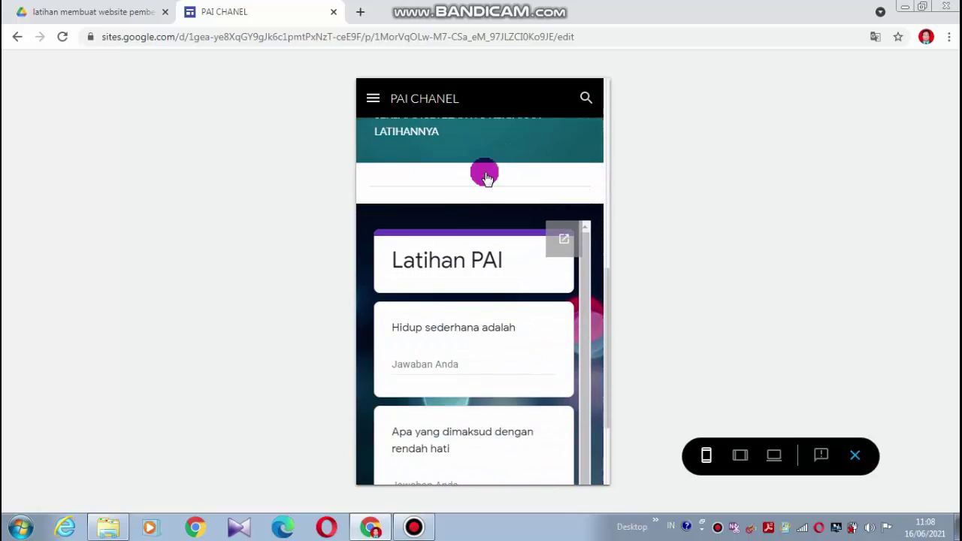
{"action": "scroll", "coordinate": [487, 177], "scroll_direction": "down", "scroll_amount": 2}
{"action": "scroll", "coordinate": [451, 151], "scroll_direction": "up", "scroll_amount": 3}
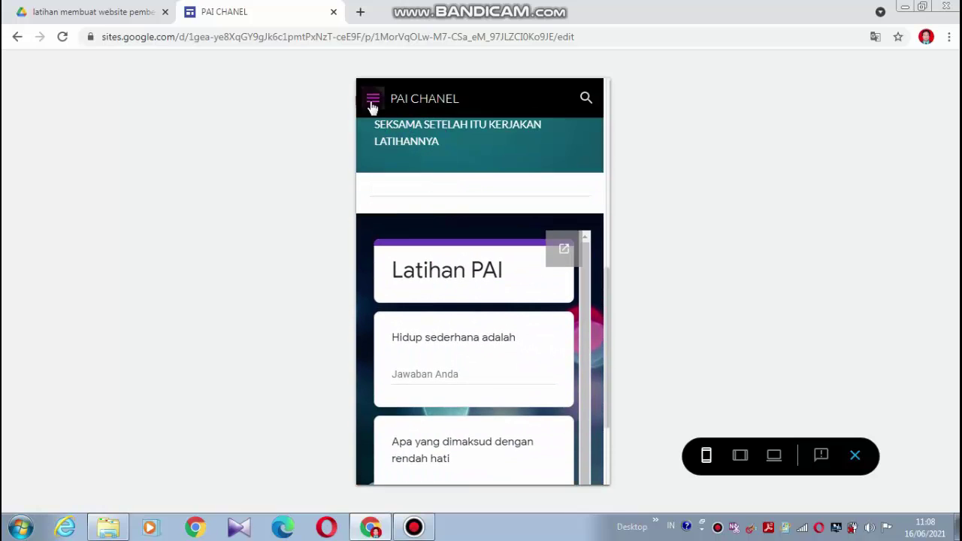
{"action": "left_click", "coordinate": [372, 100]}
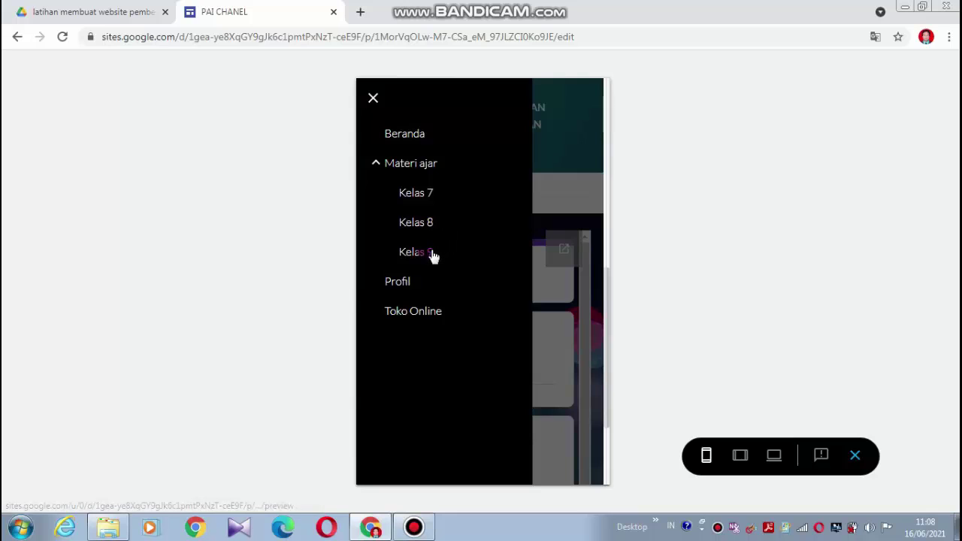
{"action": "mouse_move", "coordinate": [519, 170]}
{"action": "left_mouse_down"}
{"action": "mouse_move", "coordinate": [568, 193]}
{"action": "mouse_move", "coordinate": [827, 414]}
{"action": "left_mouse_up"}
{"action": "left_click", "coordinate": [857, 458]}
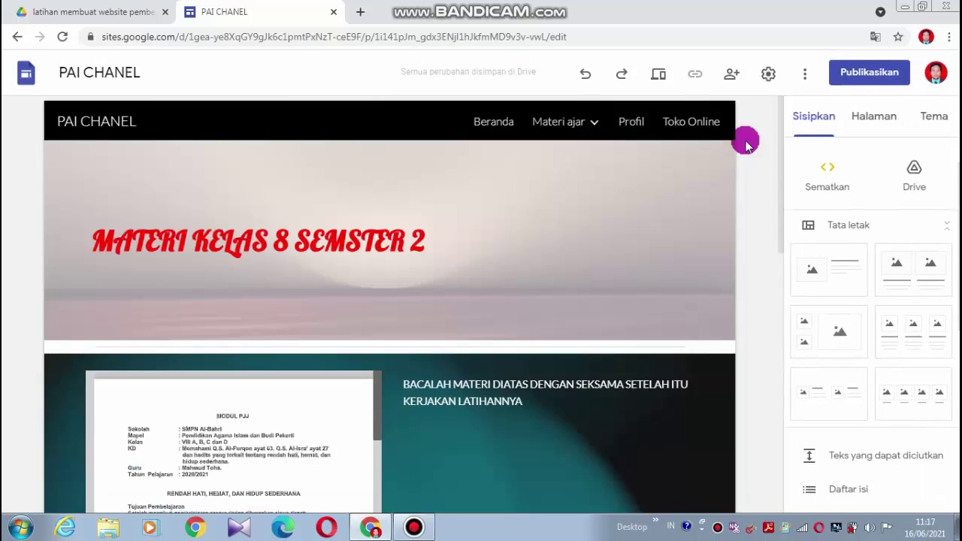
{"action": "left_click", "coordinate": [638, 223]}
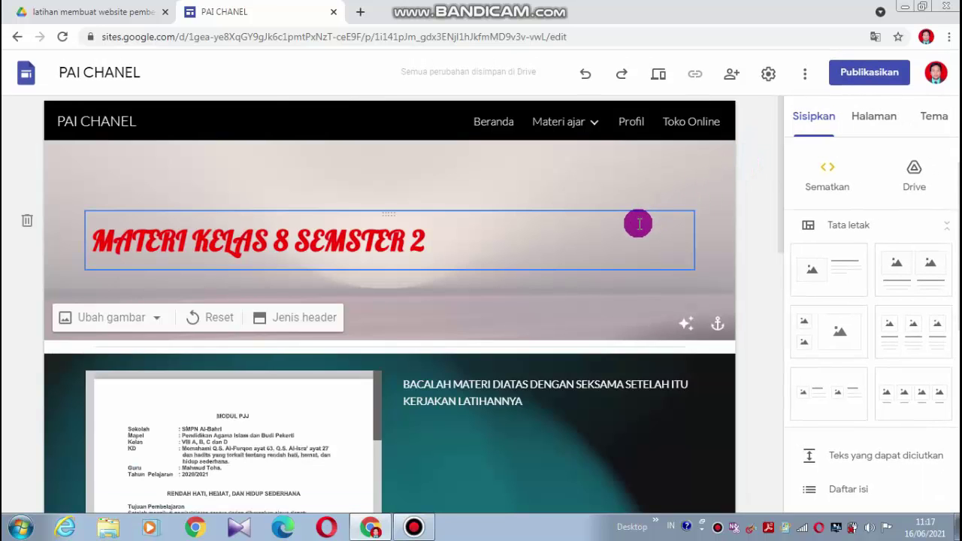
{"action": "left_click", "coordinate": [759, 201]}
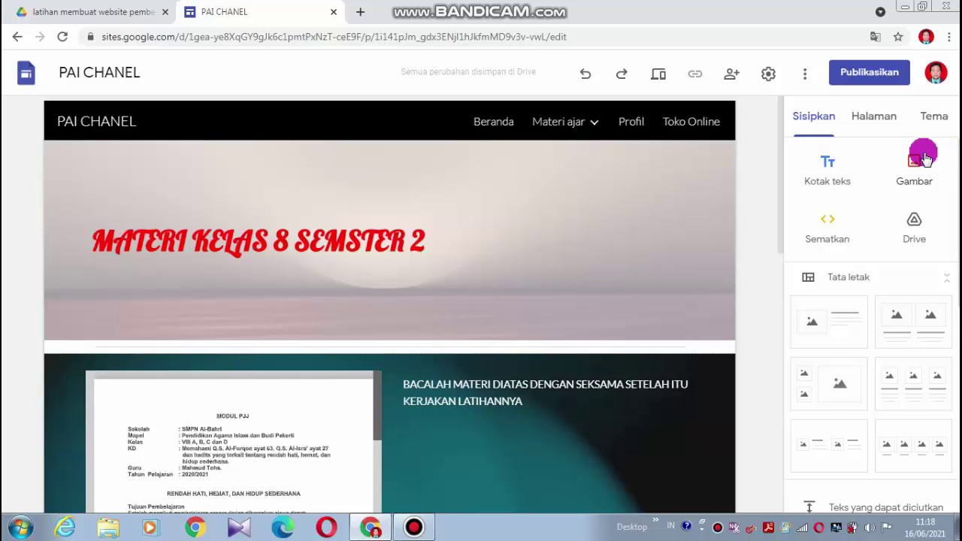
- Open the Profil page and move it between Beranda and Materi ajar in the page order
{"action": "left_click", "coordinate": [864, 120]}
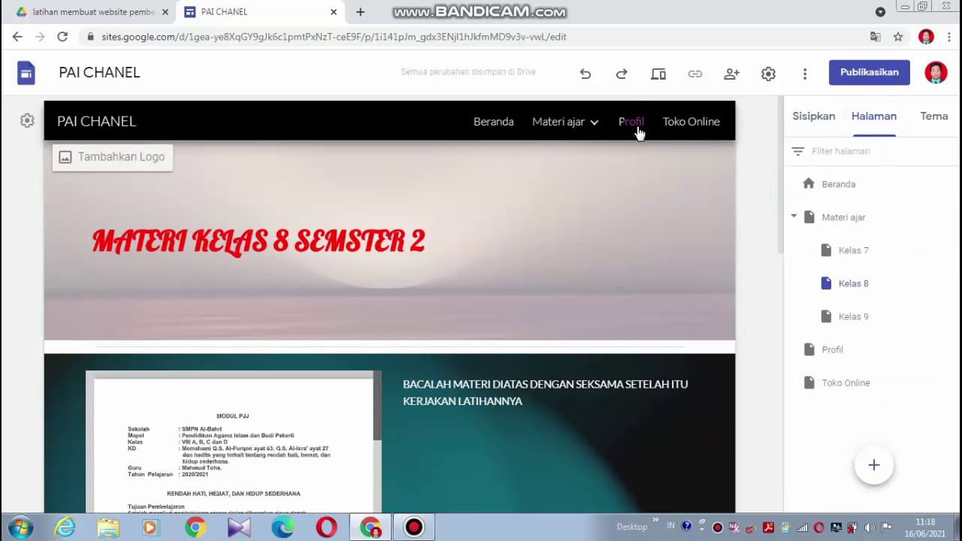
{"action": "mouse_move", "coordinate": [566, 130]}
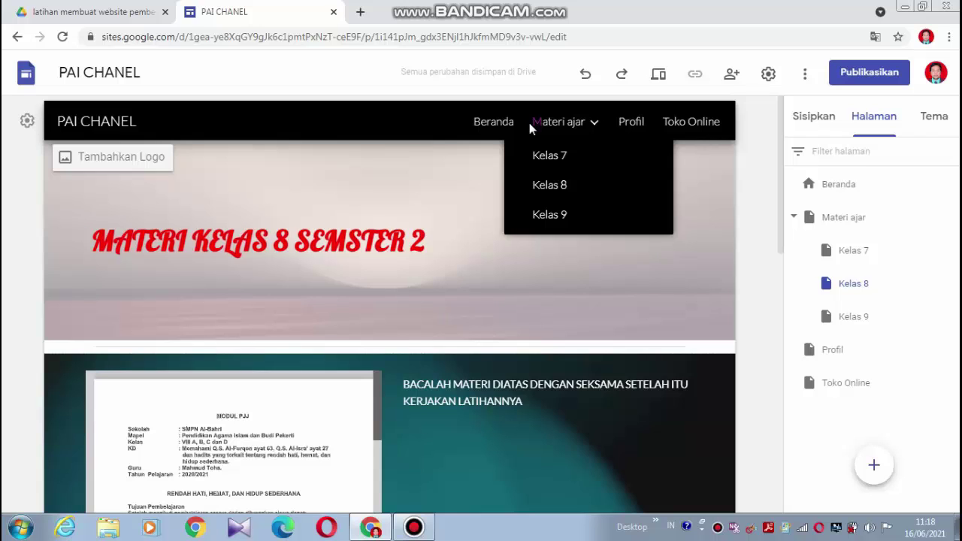
{"action": "left_click", "coordinate": [858, 352]}
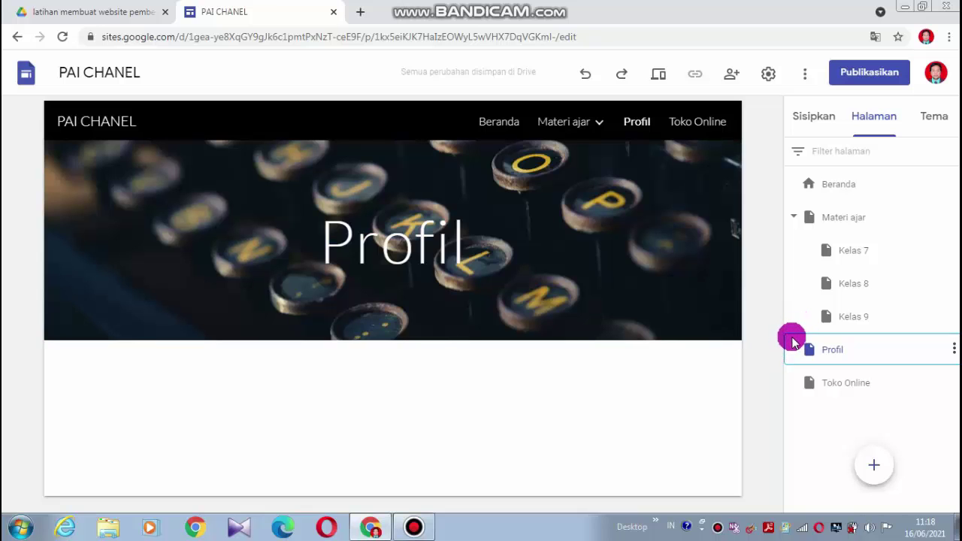
{"action": "left_click_drag", "start_coordinate": [793, 343], "coordinate": [796, 203]}
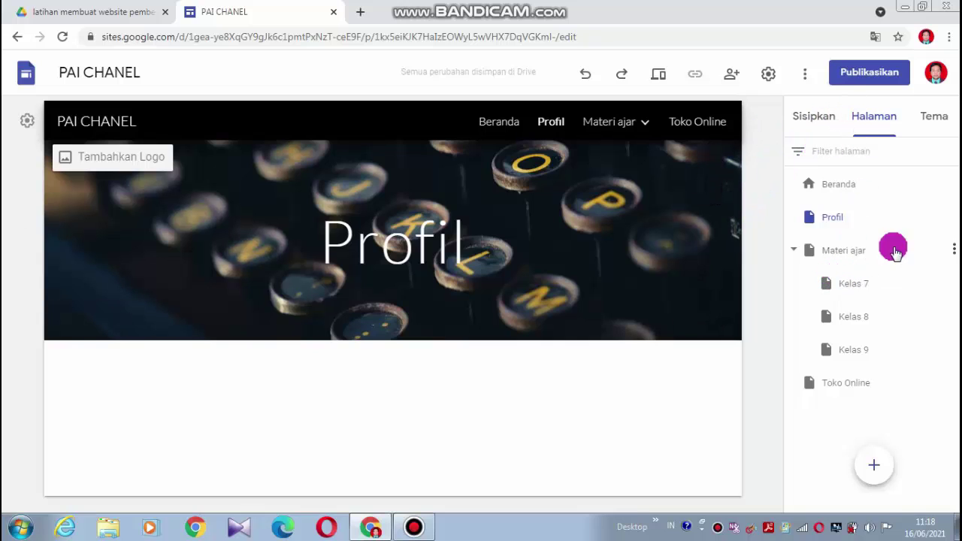
- Add the layout block with one image placeholder beside a heading and text below the Profil page header
{"action": "left_click", "coordinate": [809, 121]}
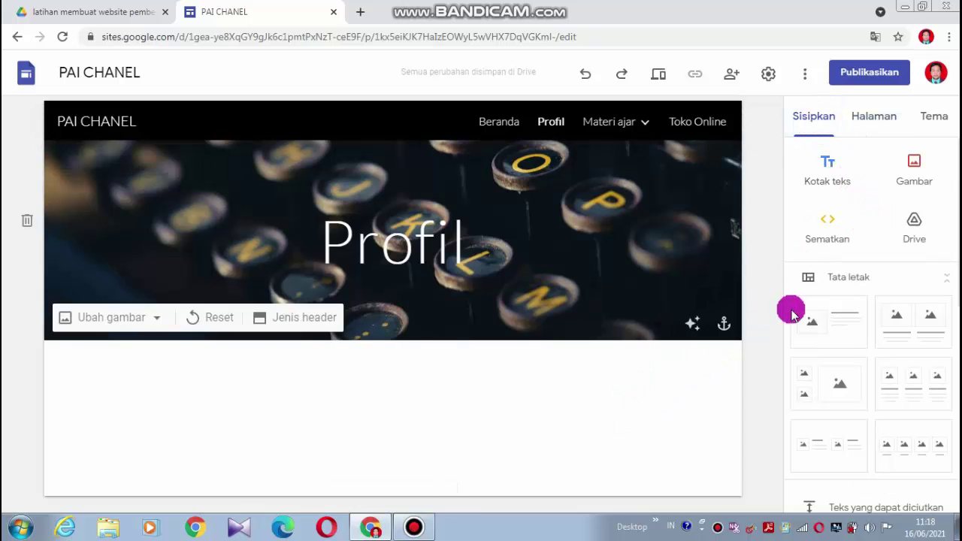
{"action": "scroll", "coordinate": [893, 314], "scroll_direction": "down", "scroll_amount": 2}
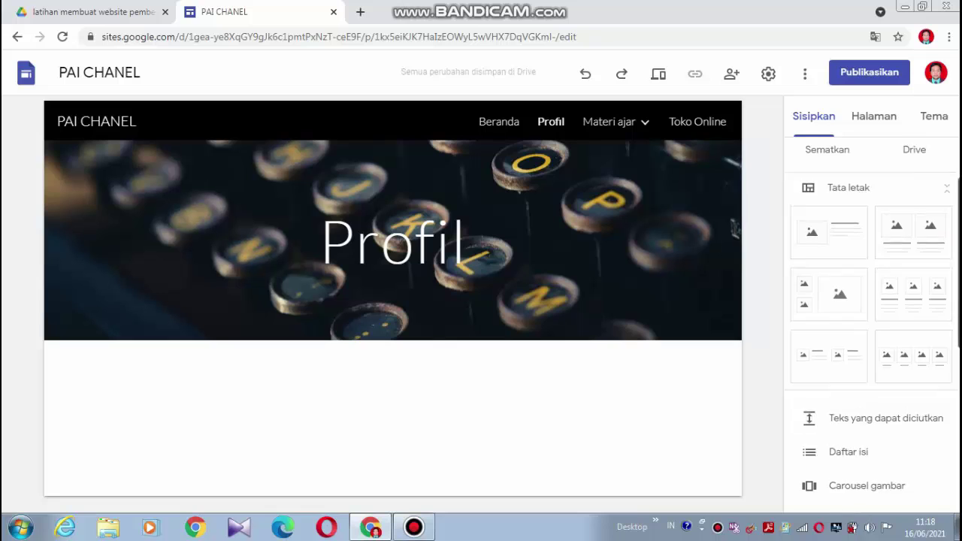
{"action": "scroll", "coordinate": [952, 225], "scroll_direction": "up", "scroll_amount": 2}
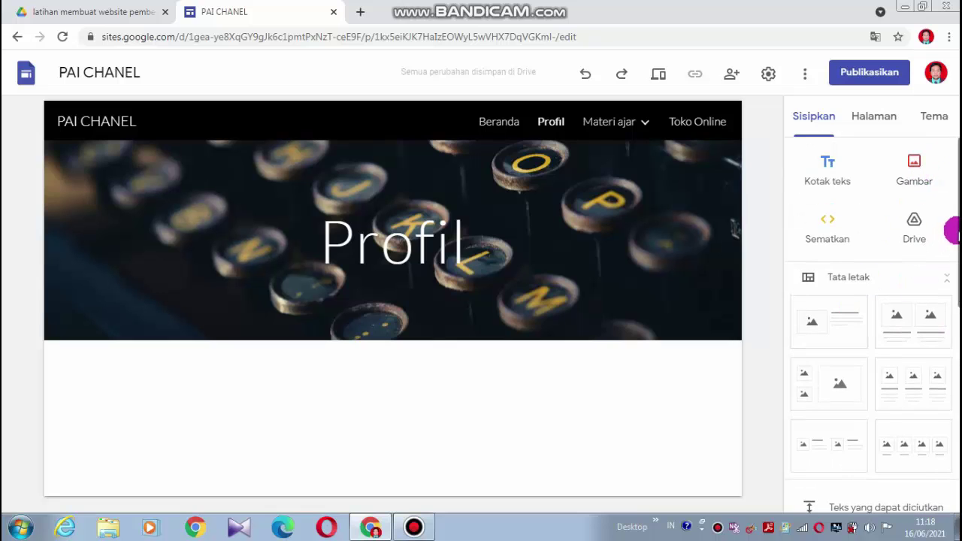
{"action": "scroll", "coordinate": [952, 229], "scroll_direction": "down", "scroll_amount": 3}
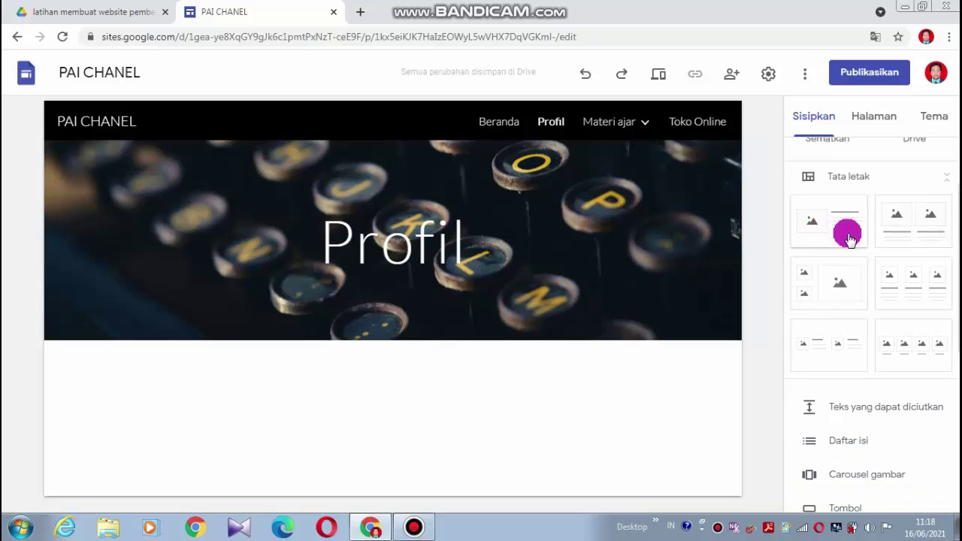
{"action": "left_click", "coordinate": [823, 237]}
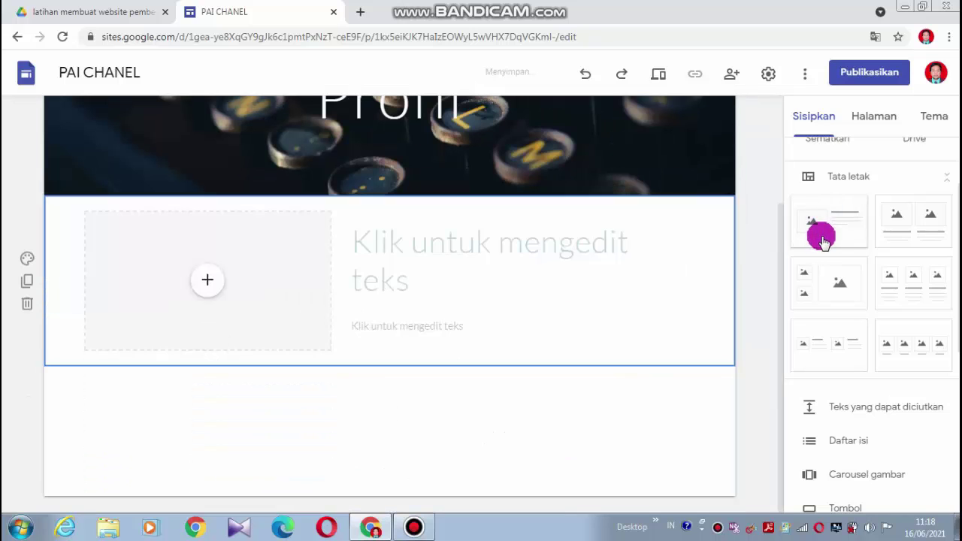
{"action": "left_click", "coordinate": [210, 284]}
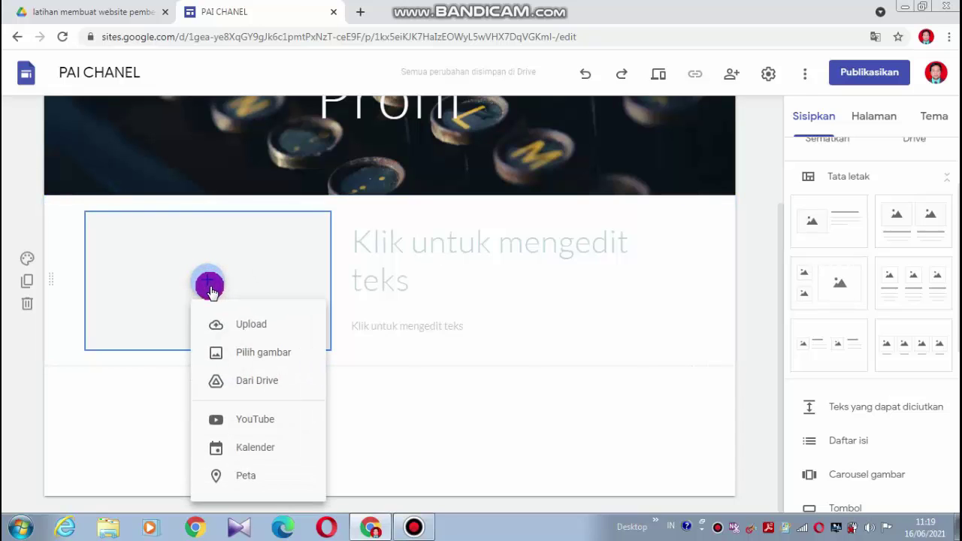
{"action": "left_click", "coordinate": [250, 325]}
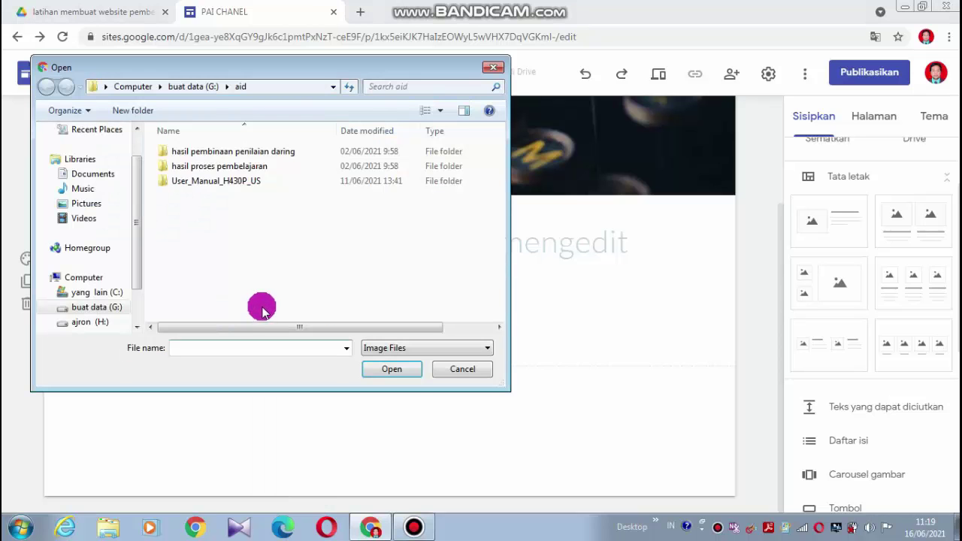
{"action": "scroll", "coordinate": [139, 211], "scroll_direction": "down", "scroll_amount": 1}
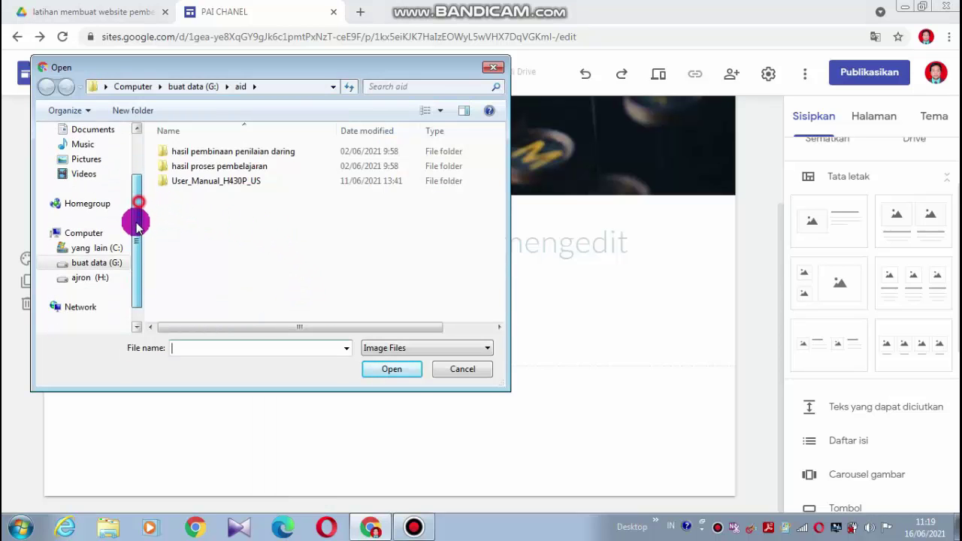
{"action": "left_click", "coordinate": [90, 277]}
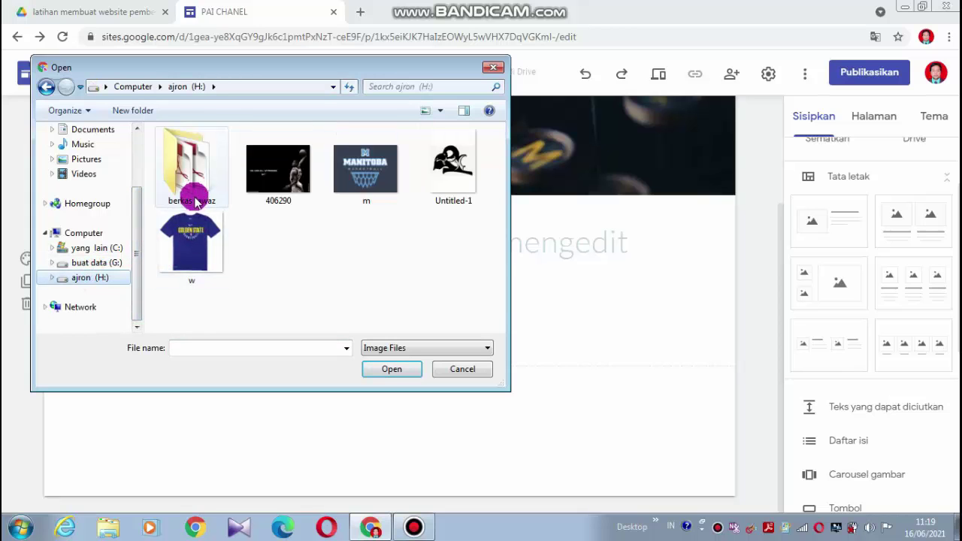
{"action": "left_click", "coordinate": [105, 262]}
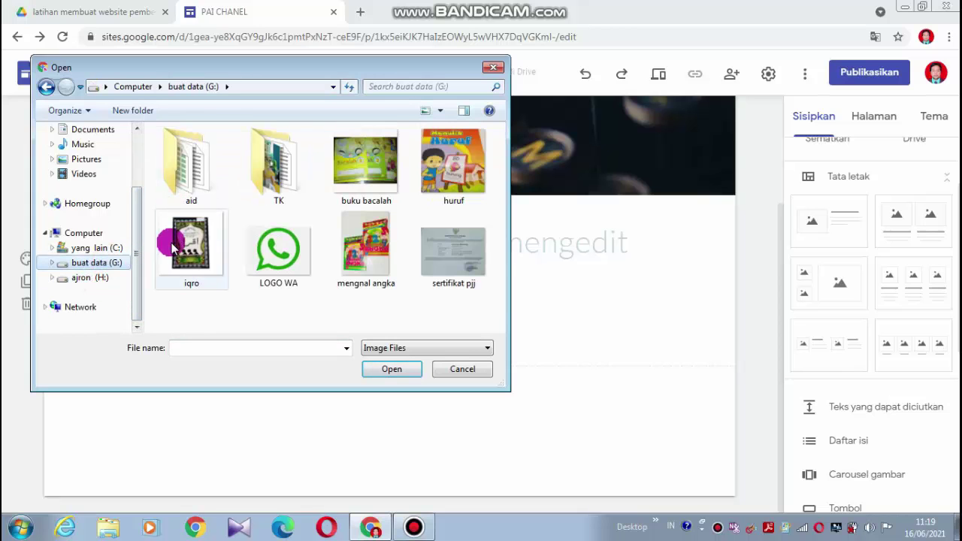
{"action": "double_click", "coordinate": [193, 173]}
{"action": "double_click", "coordinate": [223, 170]}
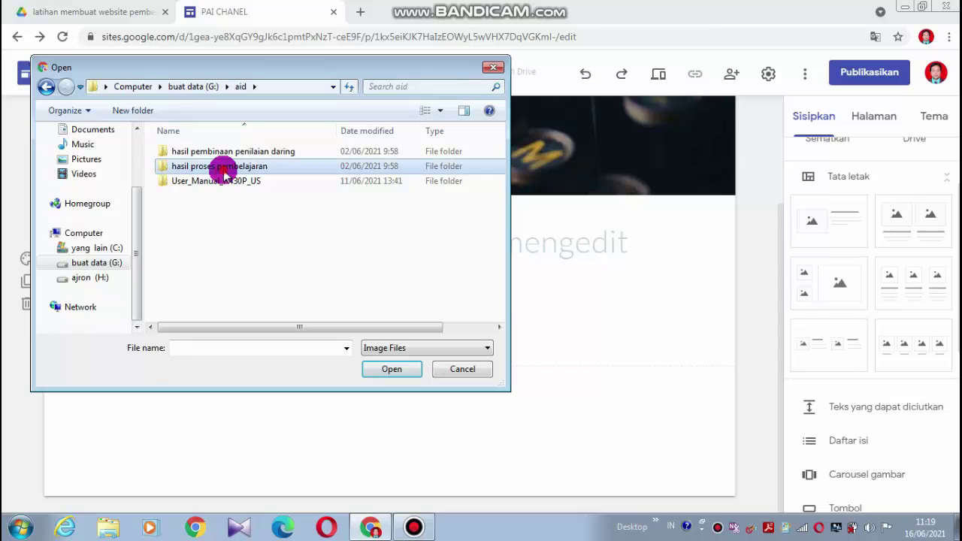
{"action": "left_click", "coordinate": [46, 88]}
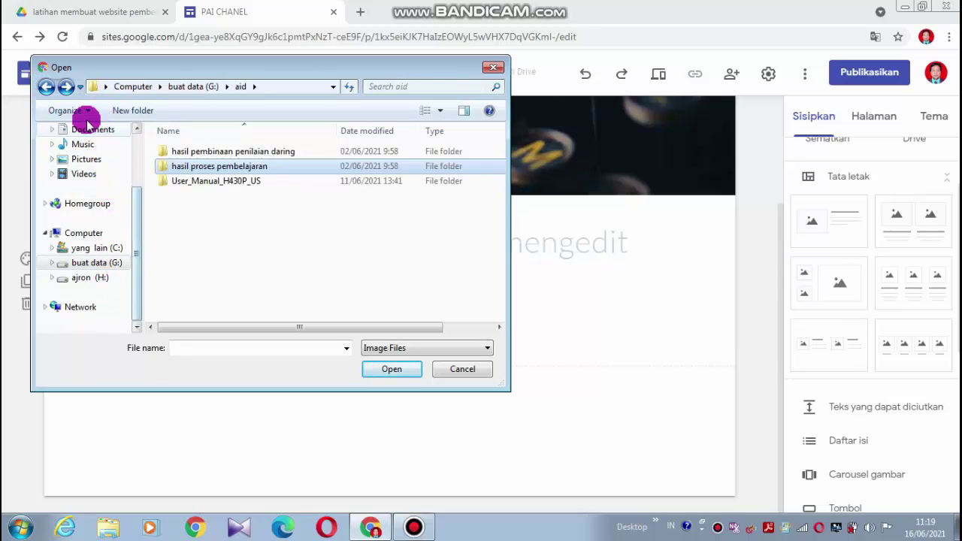
{"action": "left_click", "coordinate": [47, 86]}
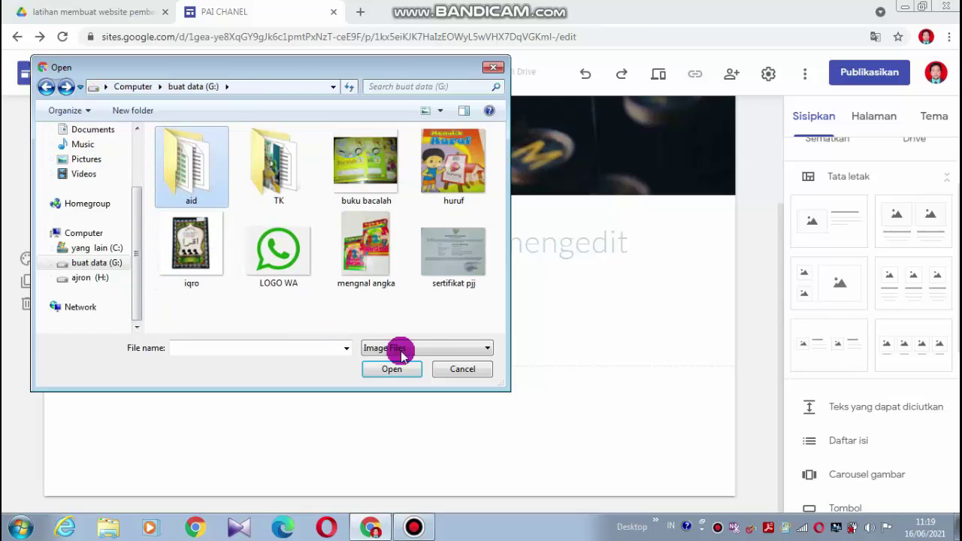
{"action": "left_click", "coordinate": [463, 369]}
- Fill the layout's image placeholder with the red-background portrait from the Drive folder foto keluarga, then enlarge and reposition it to show the face
{"action": "left_click", "coordinate": [205, 284]}
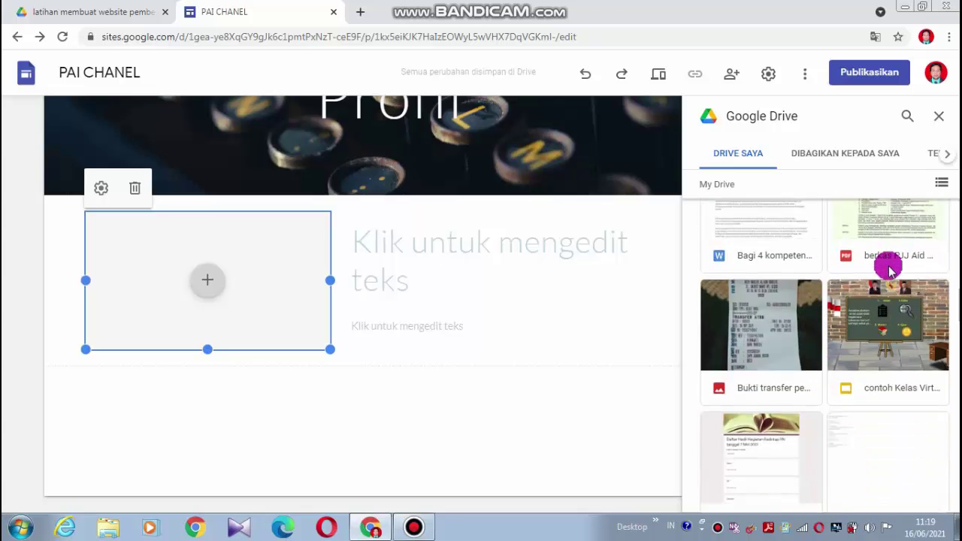
{"action": "scroll", "coordinate": [889, 270], "scroll_direction": "down", "scroll_amount": 3}
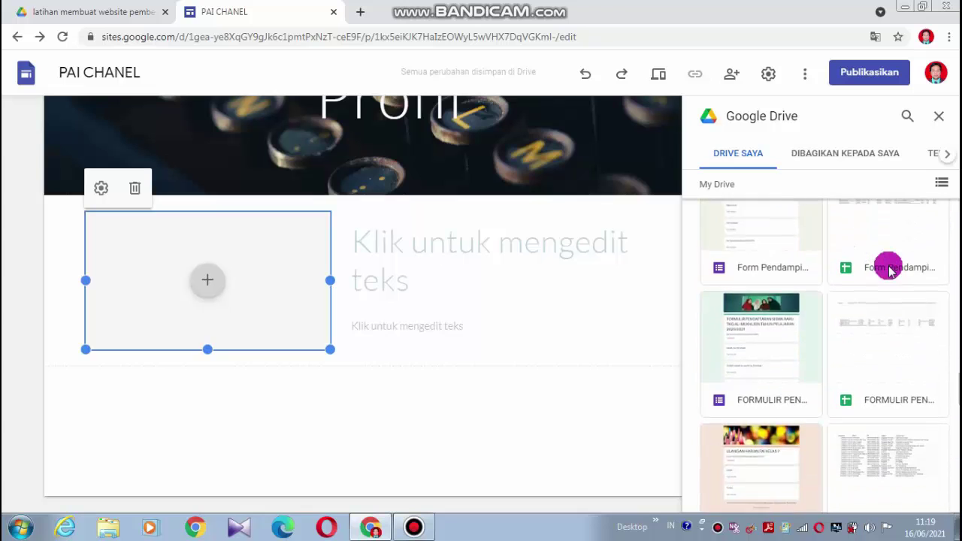
{"action": "scroll", "coordinate": [889, 269], "scroll_direction": "down", "scroll_amount": 15}
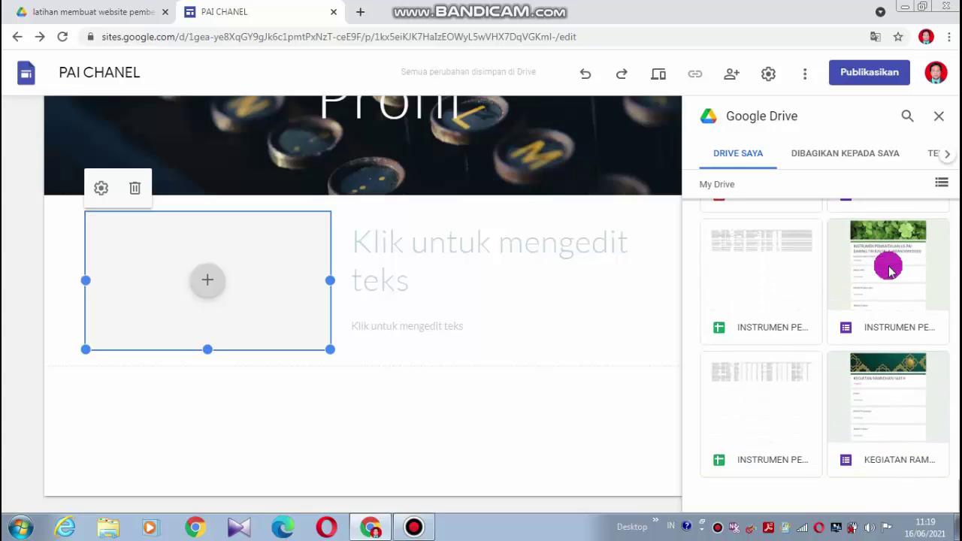
{"action": "scroll", "coordinate": [889, 269], "scroll_direction": "down", "scroll_amount": 3}
{"action": "scroll", "coordinate": [891, 268], "scroll_direction": "up", "scroll_amount": 10}
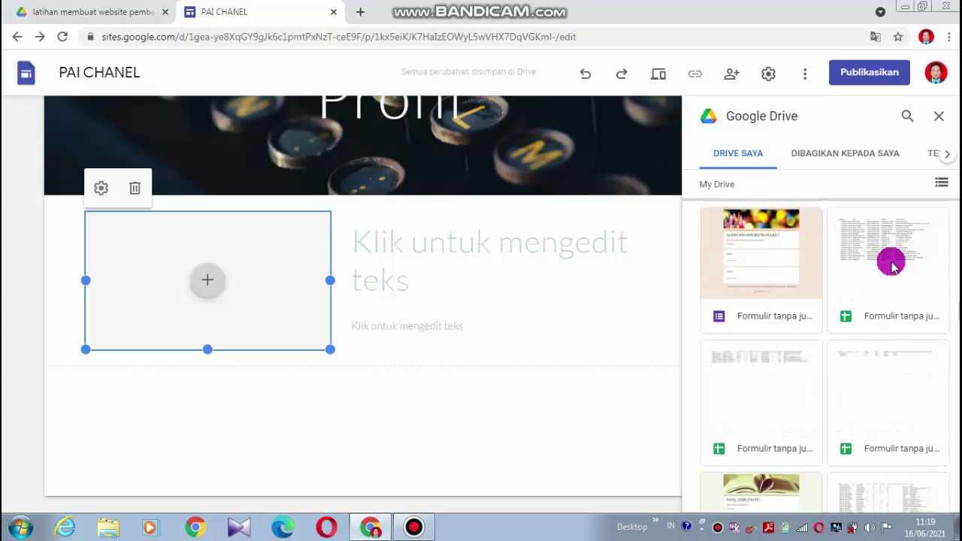
{"action": "scroll", "coordinate": [891, 265], "scroll_direction": "up", "scroll_amount": 10}
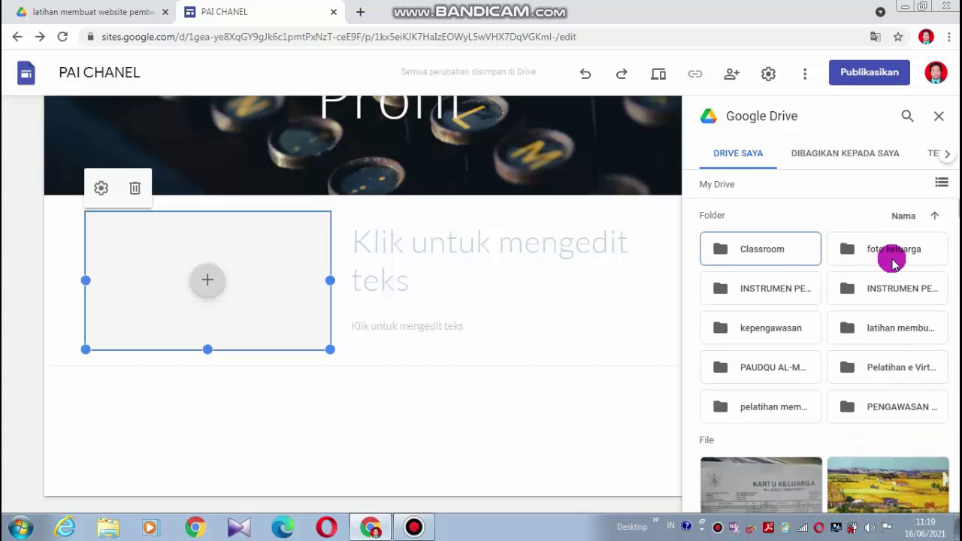
{"action": "double_click", "coordinate": [898, 255]}
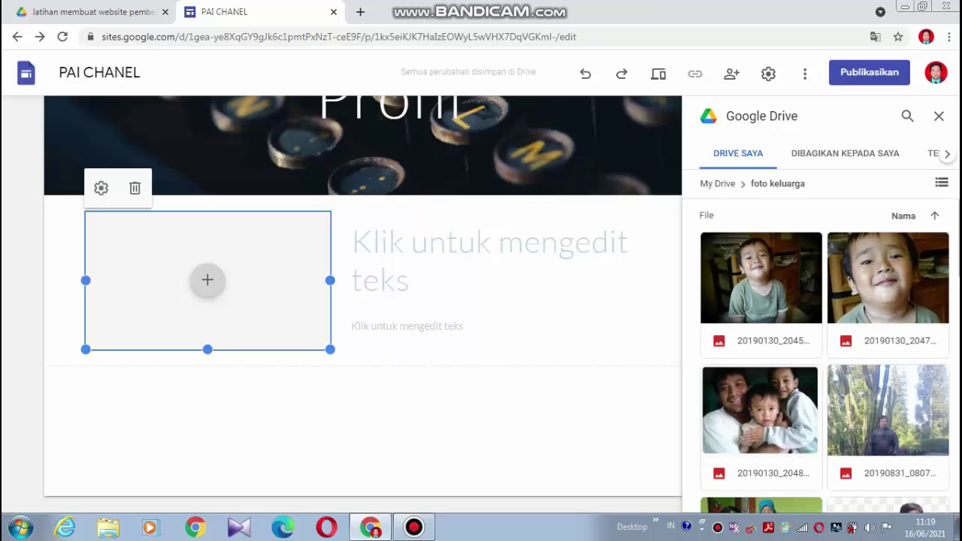
{"action": "scroll", "coordinate": [822, 356], "scroll_direction": "down", "scroll_amount": 5}
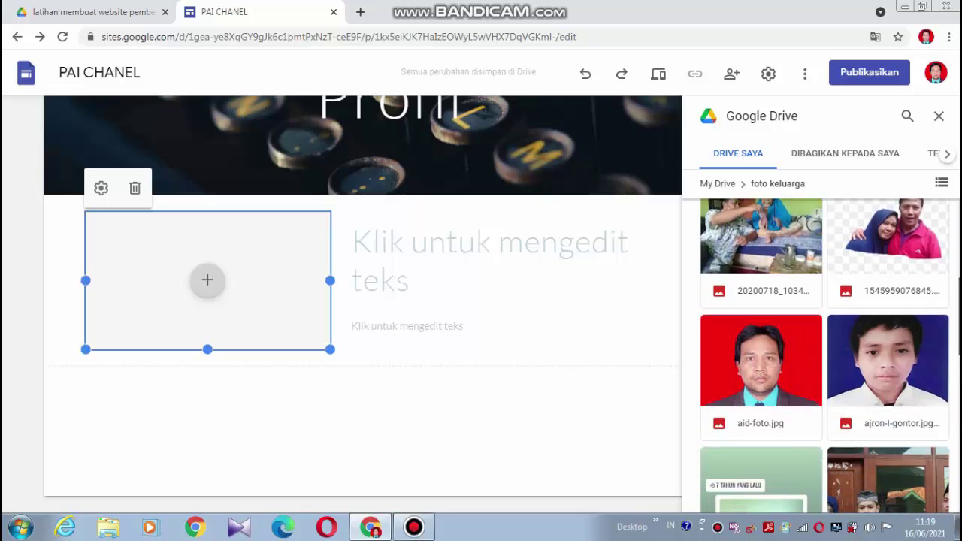
{"action": "left_click", "coordinate": [755, 301]}
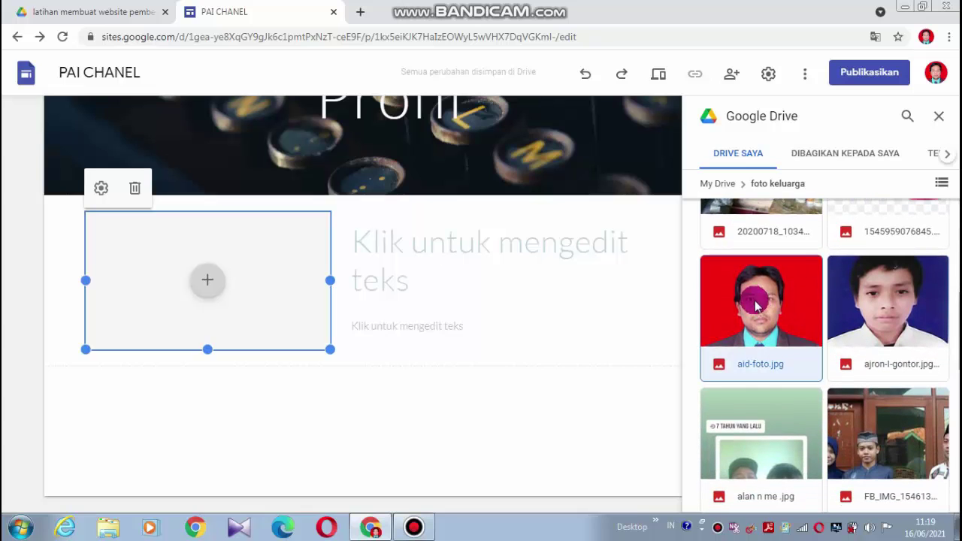
{"action": "left_click", "coordinate": [924, 495]}
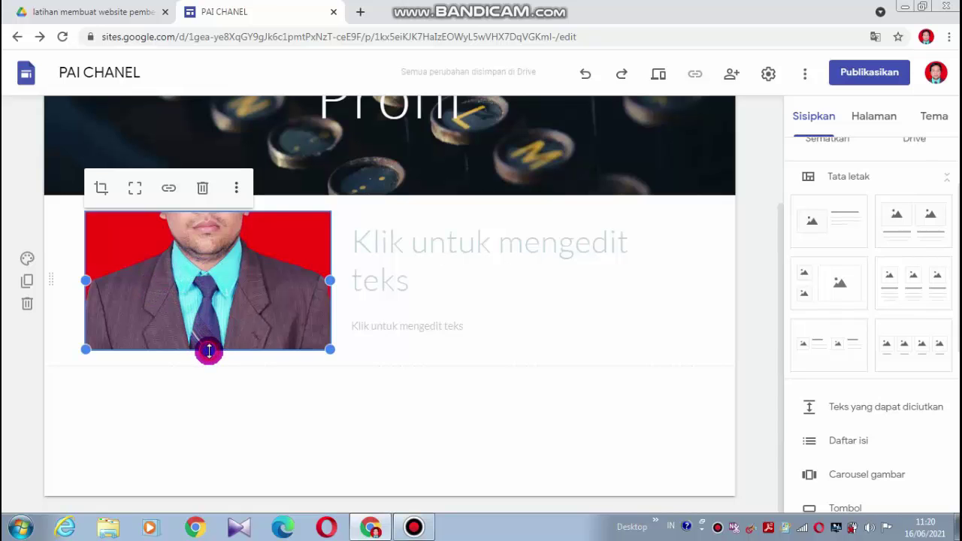
{"action": "mouse_move", "coordinate": [209, 350]}
{"action": "left_mouse_down"}
{"action": "mouse_move", "coordinate": [202, 464]}
{"action": "mouse_move", "coordinate": [225, 314]}
{"action": "mouse_move", "coordinate": [208, 378]}
{"action": "mouse_move", "coordinate": [207, 368]}
{"action": "left_mouse_up"}
{"action": "left_click_drag", "start_coordinate": [234, 273], "coordinate": [197, 269]}
- Enter PROFIL as the heading beside the portrait
{"action": "left_click", "coordinate": [423, 204]}
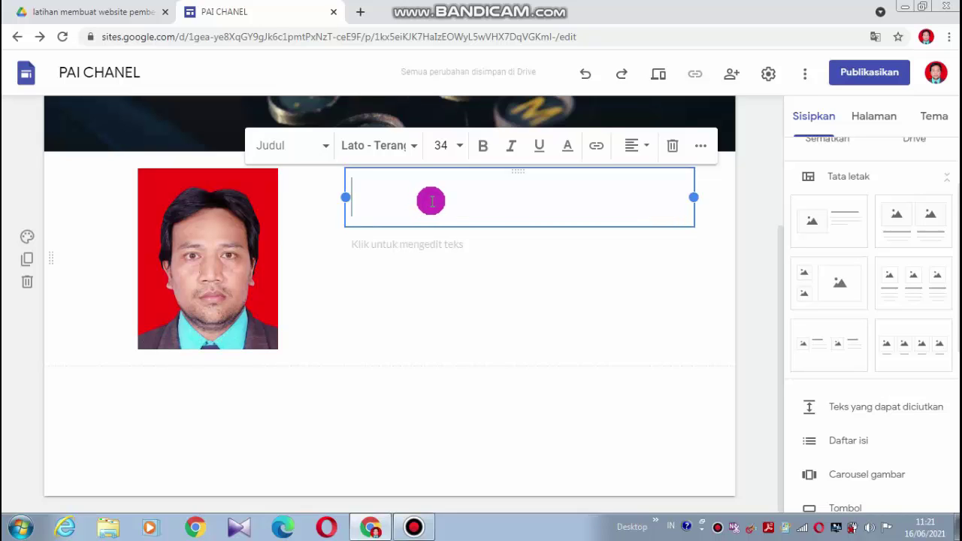
{"action": "type", "text": "pRO"}
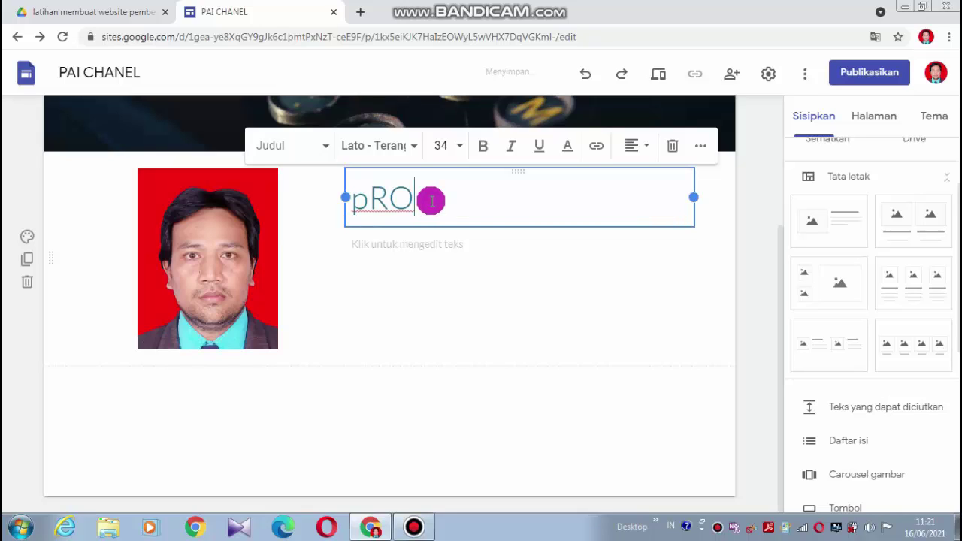
{"action": "key", "text": "BackSpace"}
{"action": "key", "text": "BackSpace"}
{"action": "key", "text": "BackSpace"}
{"action": "type", "text": "PROFIL"}
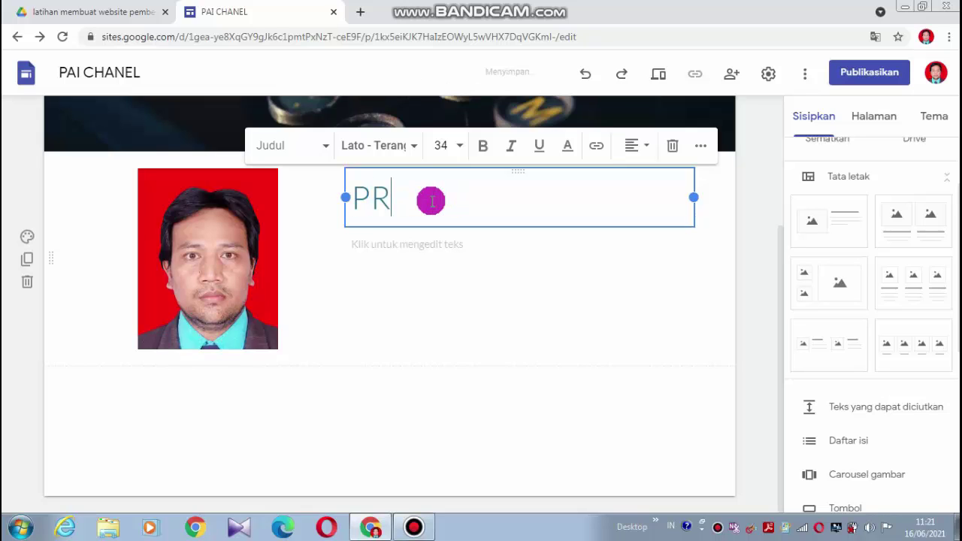
- Fill the text below the heading with separate lines NAMA:, TEMPAT TANGAL LAHIR, RIWAYAT PENDIDIKAN, RIWAYAT PEKERJAAN and PRESTASI
{"action": "left_click", "coordinate": [445, 245]}
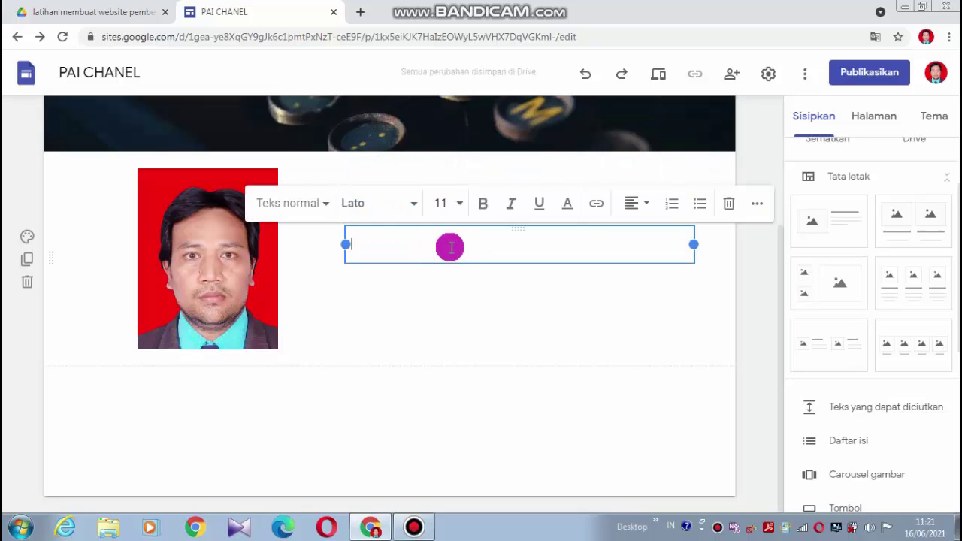
{"action": "type", "text": "NAMA"}
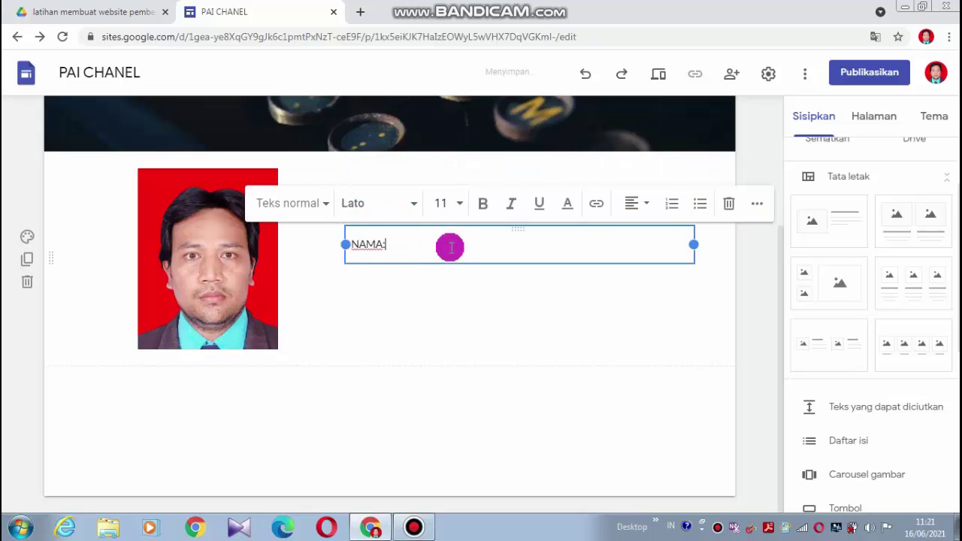
{"action": "type", "text": ":"}
{"action": "key", "text": "Return"}
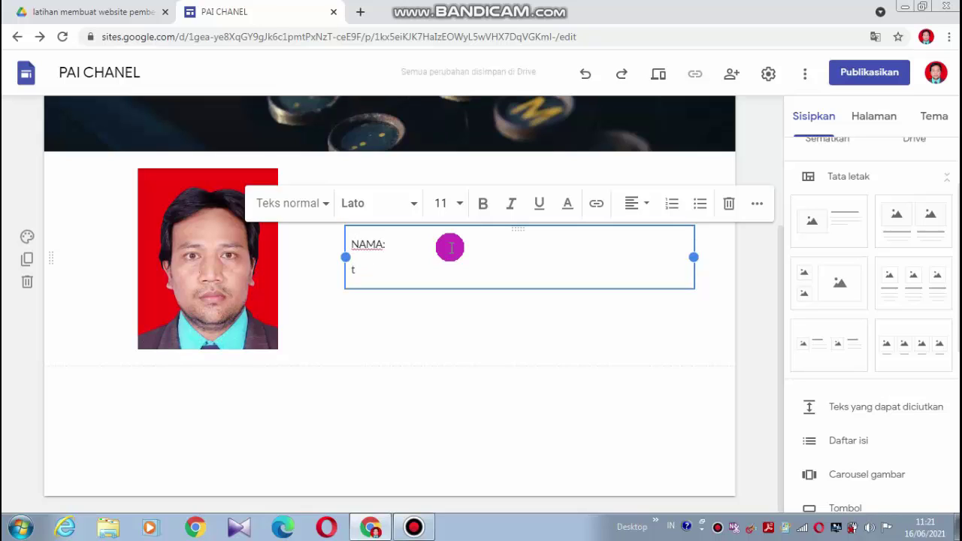
{"action": "type", "text": "TEMPAT TANGAL LAHIR"}
{"action": "key", "text": "Return"}
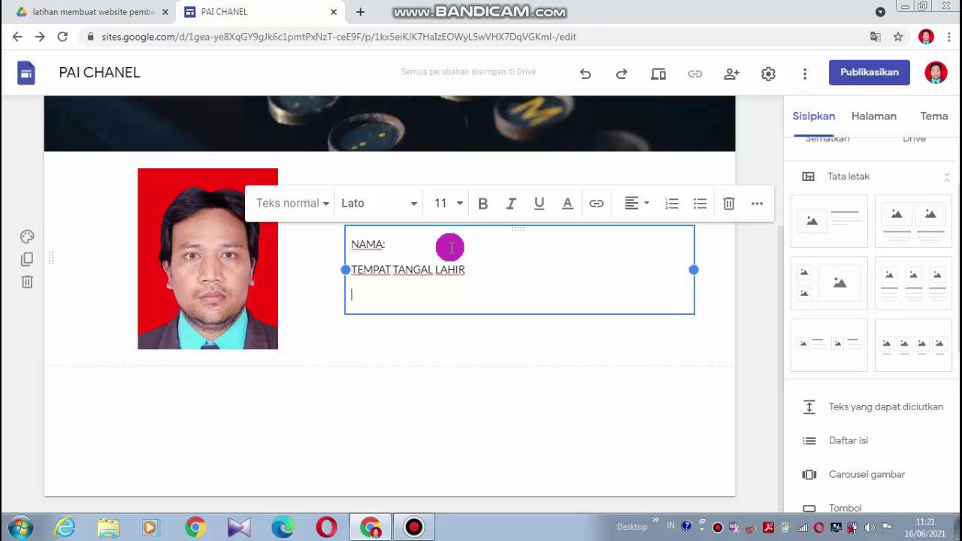
{"action": "type", "text": "RIWAYA"}
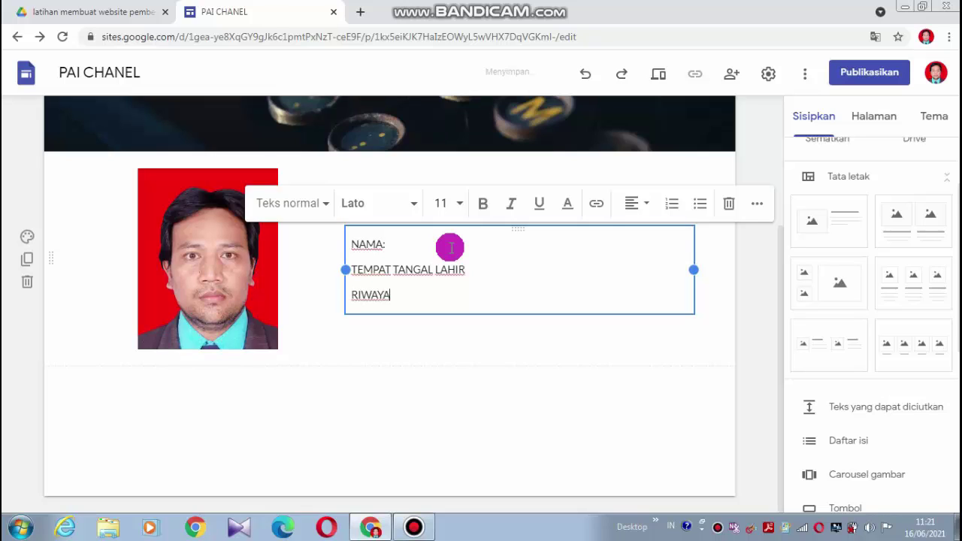
{"action": "type", "text": "T PENDIDIKAN"}
{"action": "key", "text": "Return"}
{"action": "type", "text": "RI"}
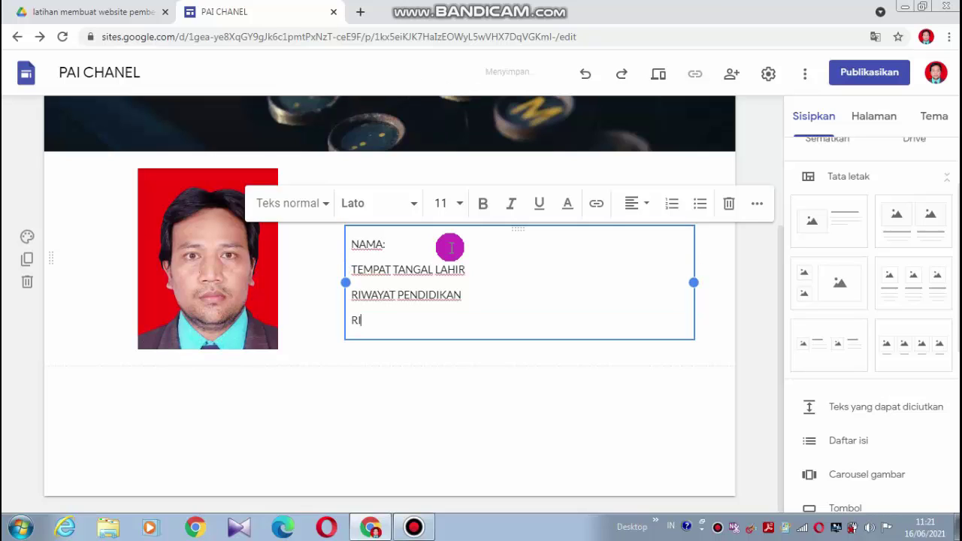
{"action": "type", "text": "WAYAT PEKERJAAN"}
{"action": "key", "text": "Return"}
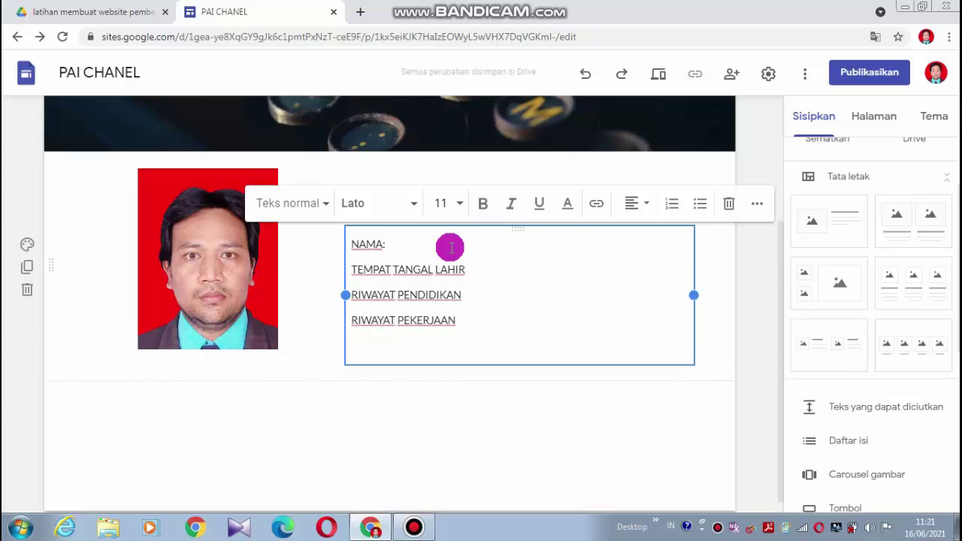
{"action": "type", "text": "PRESTASI"}
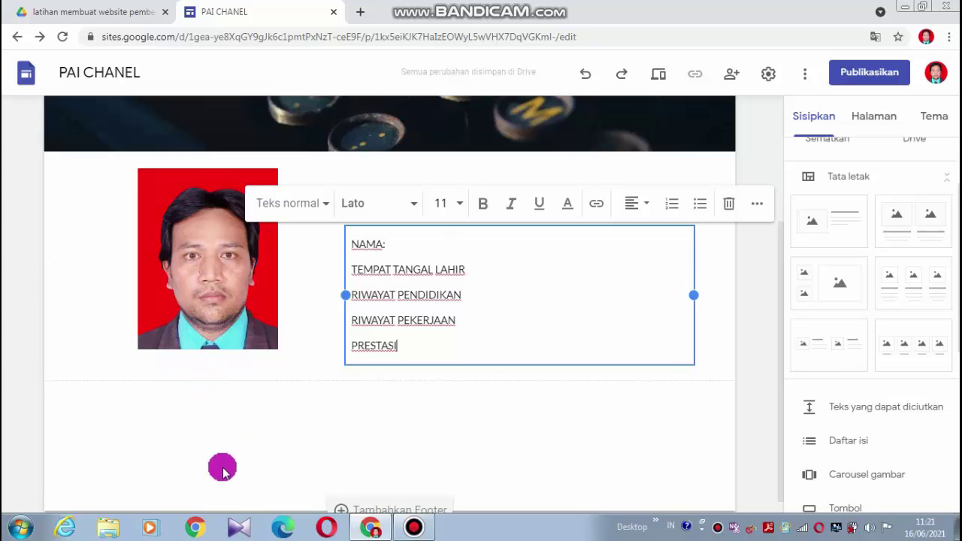
- Open the Toko Online page from the site's navigation
{"action": "scroll", "coordinate": [339, 359], "scroll_direction": "up", "scroll_amount": 3}
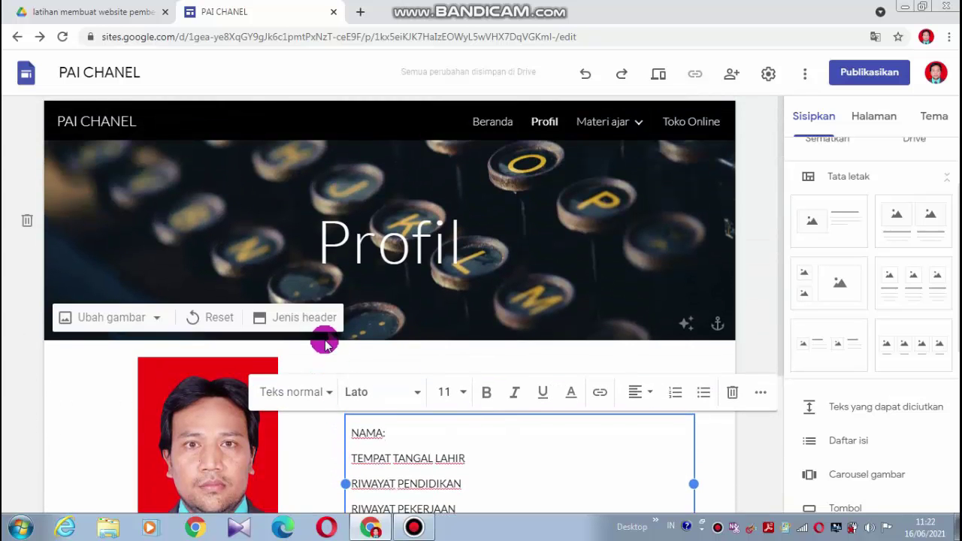
{"action": "left_click", "coordinate": [684, 123]}
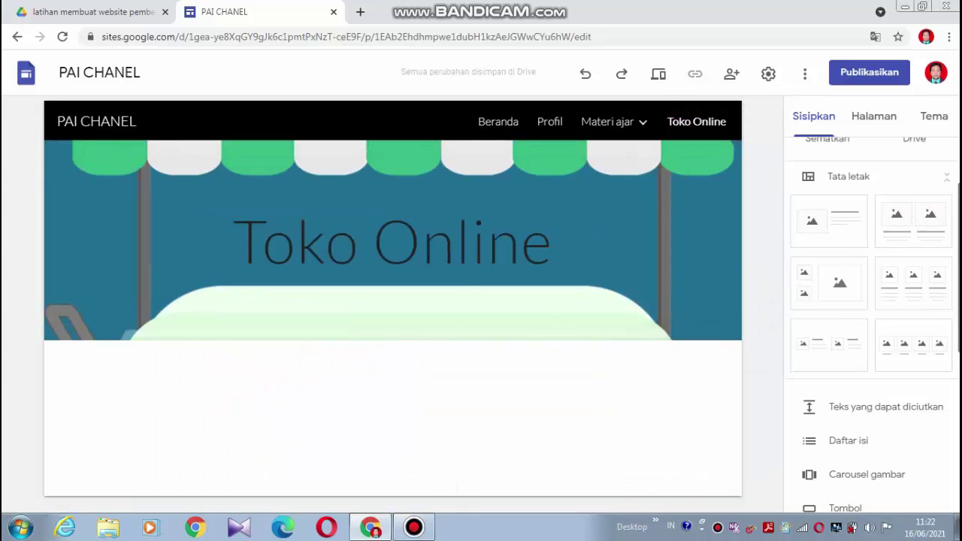
- Add a divider and a two-column layout with images above text below the Toko Online page's header
{"action": "scroll", "coordinate": [872, 323], "scroll_direction": "down", "scroll_amount": 2}
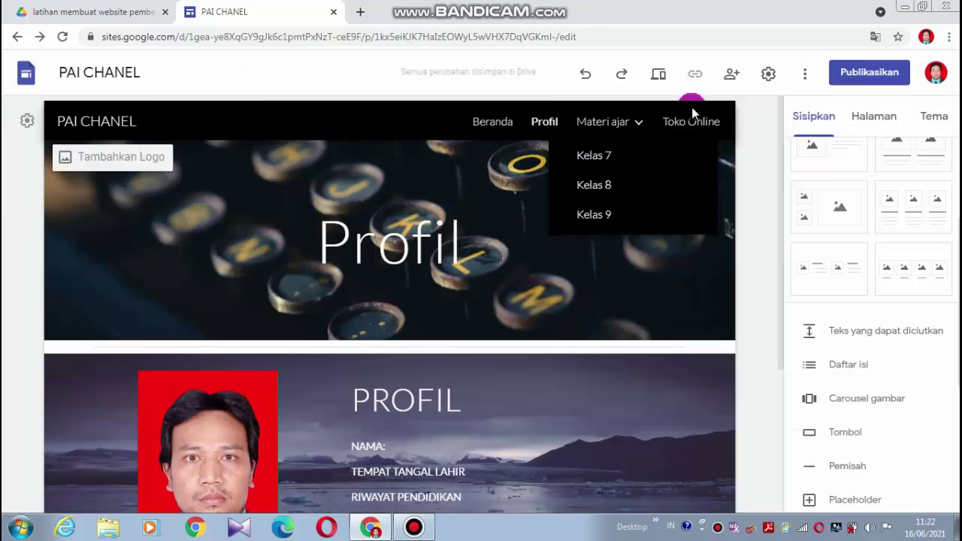
{"action": "left_click", "coordinate": [704, 122]}
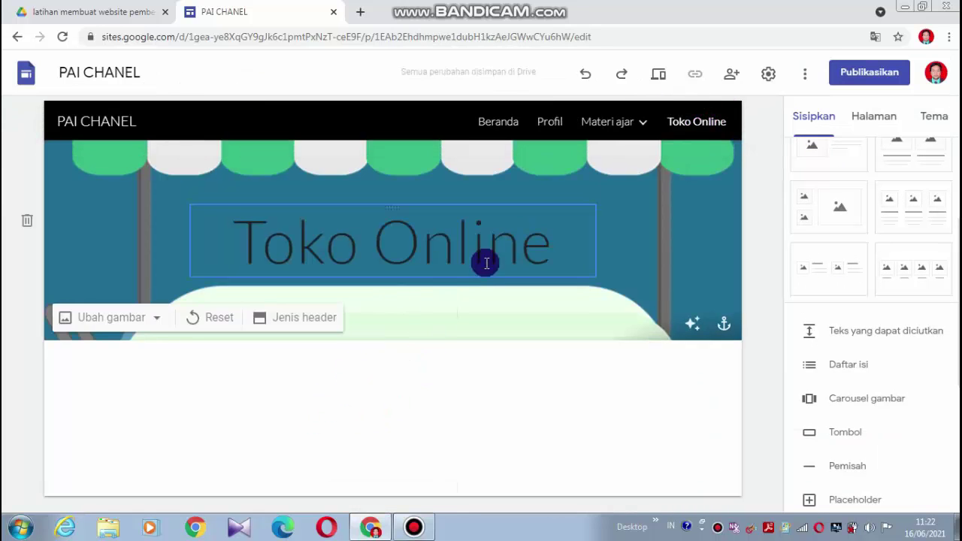
{"action": "left_click", "coordinate": [621, 260]}
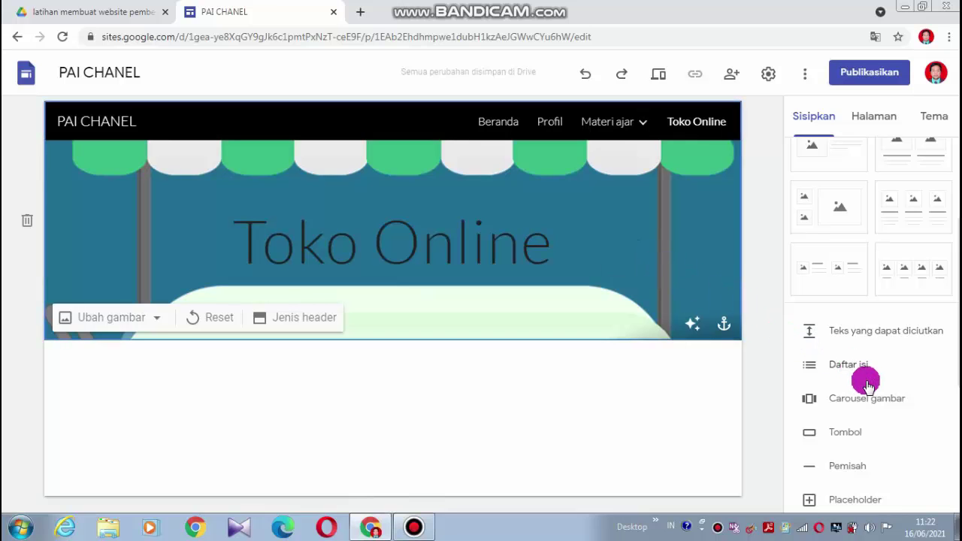
{"action": "left_click", "coordinate": [848, 466]}
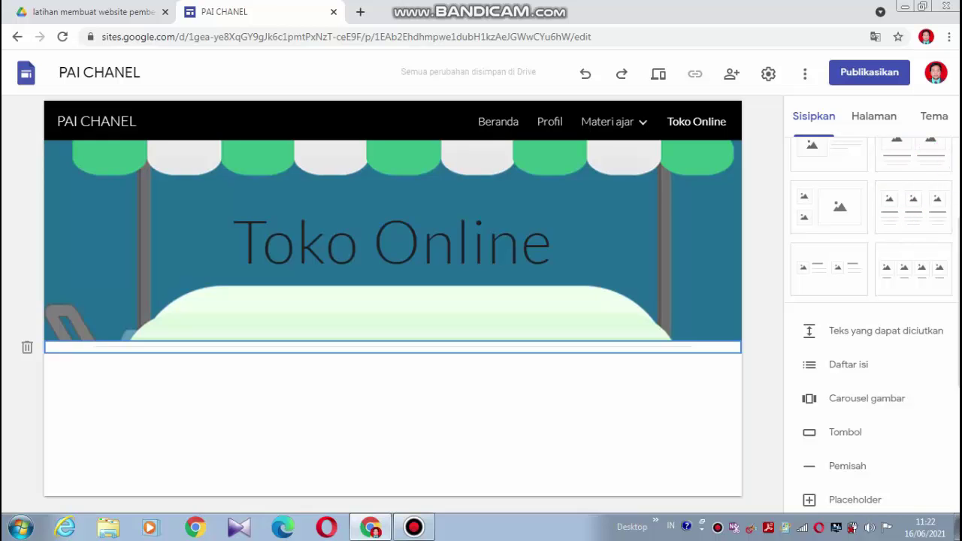
{"action": "scroll", "coordinate": [872, 322], "scroll_direction": "up", "scroll_amount": 3}
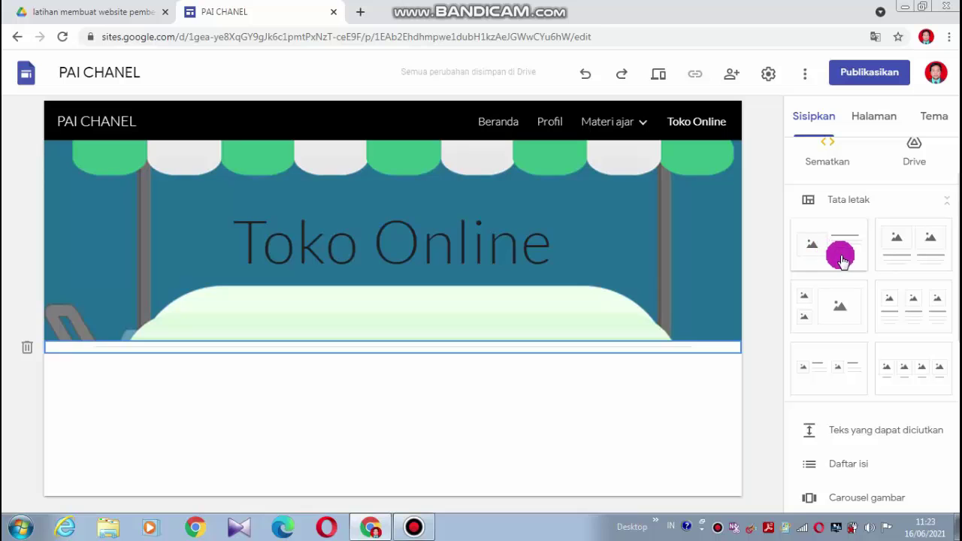
{"action": "left_click", "coordinate": [895, 265]}
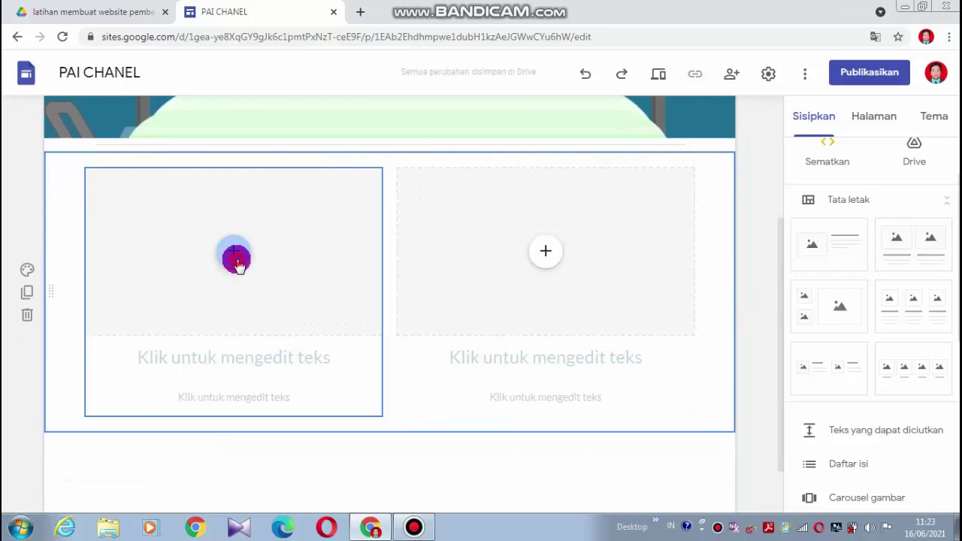
- Fill the new layout's first image placeholder with the shelf of Iqro books from a Google image search for IQRO
{"action": "left_click", "coordinate": [235, 258]}
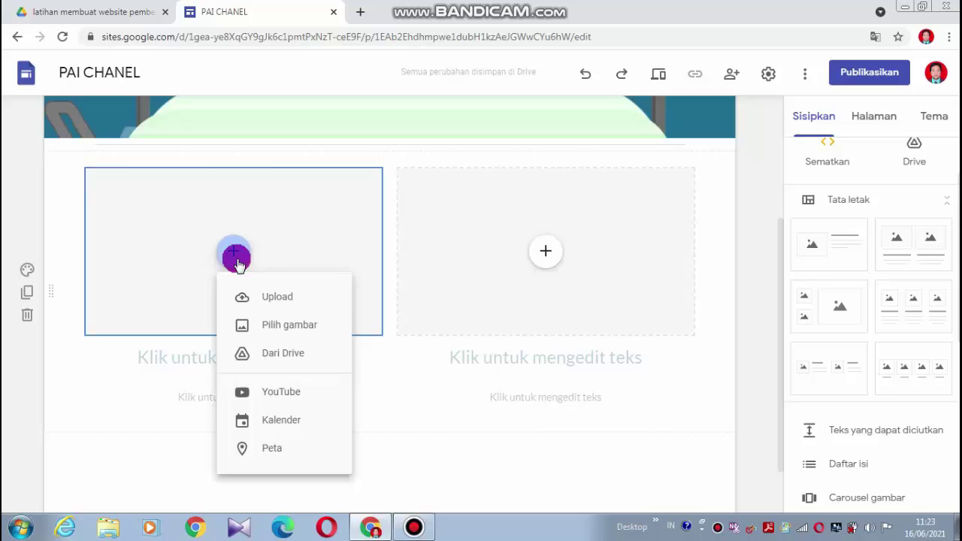
{"action": "left_click", "coordinate": [272, 325]}
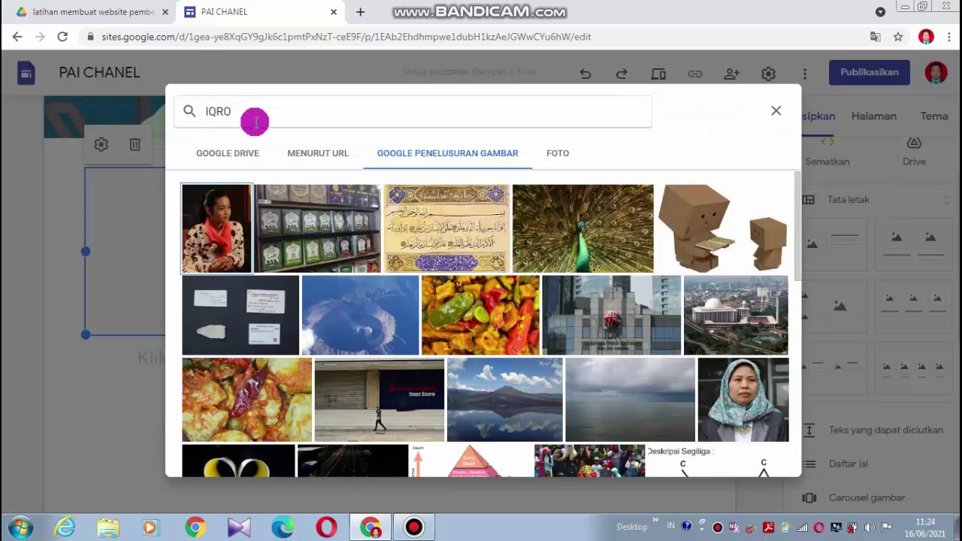
{"action": "left_click", "coordinate": [348, 239]}
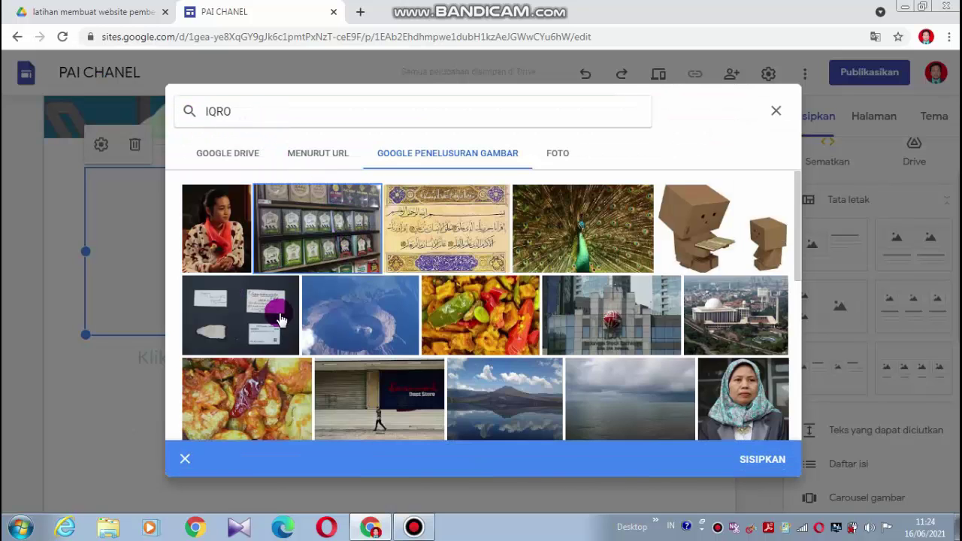
{"action": "left_click", "coordinate": [744, 457]}
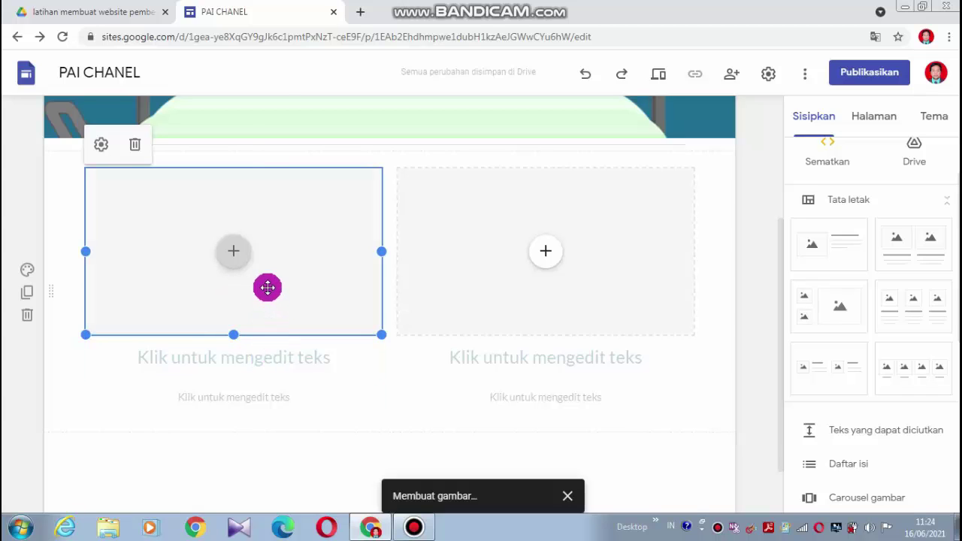
- Enter IQRO as the heading beneath the bookshelf image
{"action": "left_click", "coordinate": [259, 358]}
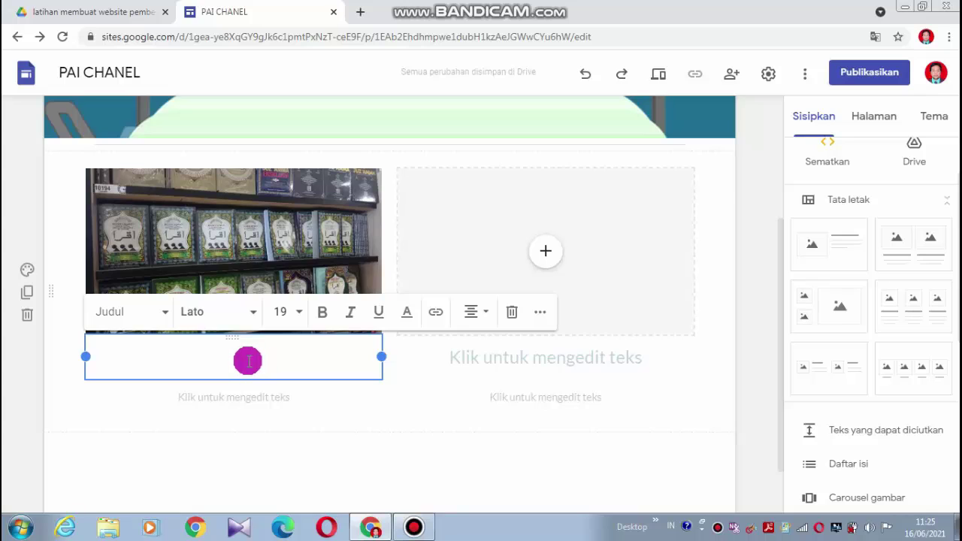
{"action": "type", "text": "IQRO"}
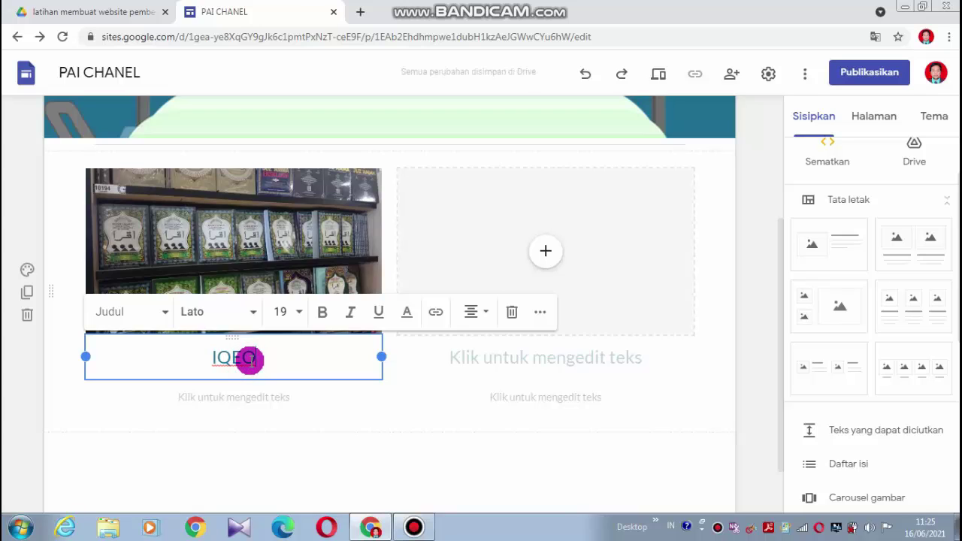
{"action": "key", "text": "BackSpace"}
{"action": "key", "text": "BackSpace"}
{"action": "key", "text": "BackSpace"}
{"action": "key", "text": "BackSpace"}
{"action": "type", "text": "IQR"}
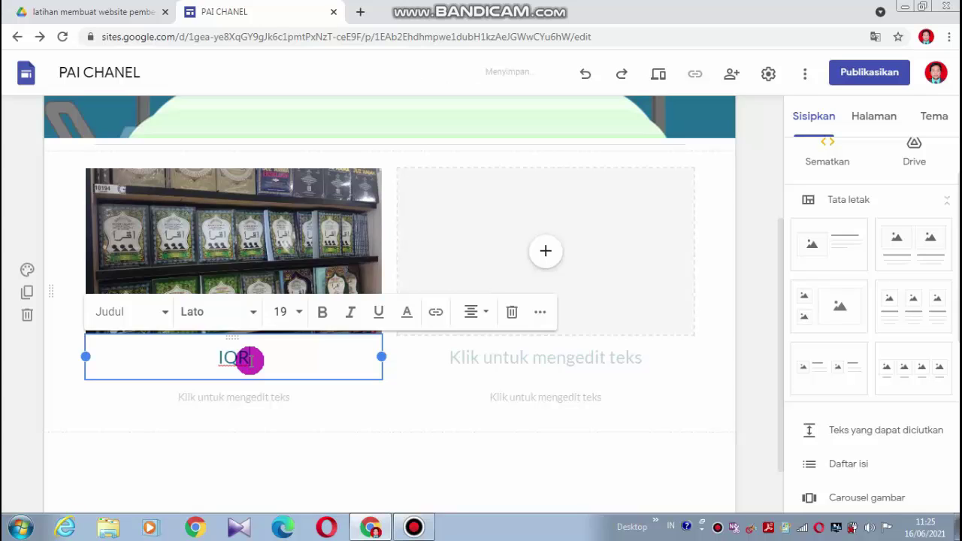
{"action": "type", "text": "O"}
- Add the price line Rp. 13.000,-/JILID under the IQRO heading and center it
{"action": "key", "text": "Return"}
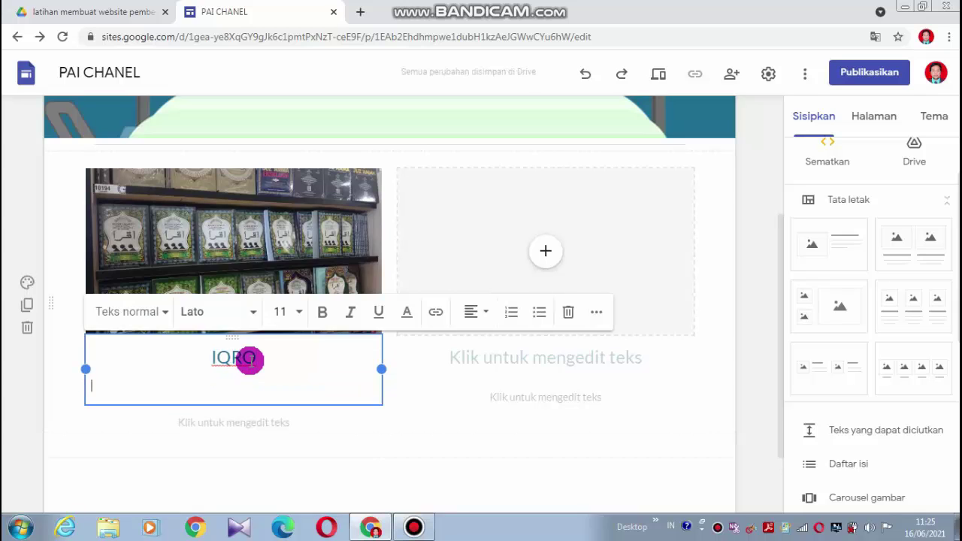
{"action": "type", "text": "r"}
{"action": "key", "text": "BackSpace"}
{"action": "type", "text": "Rp. 13.000,-/"}
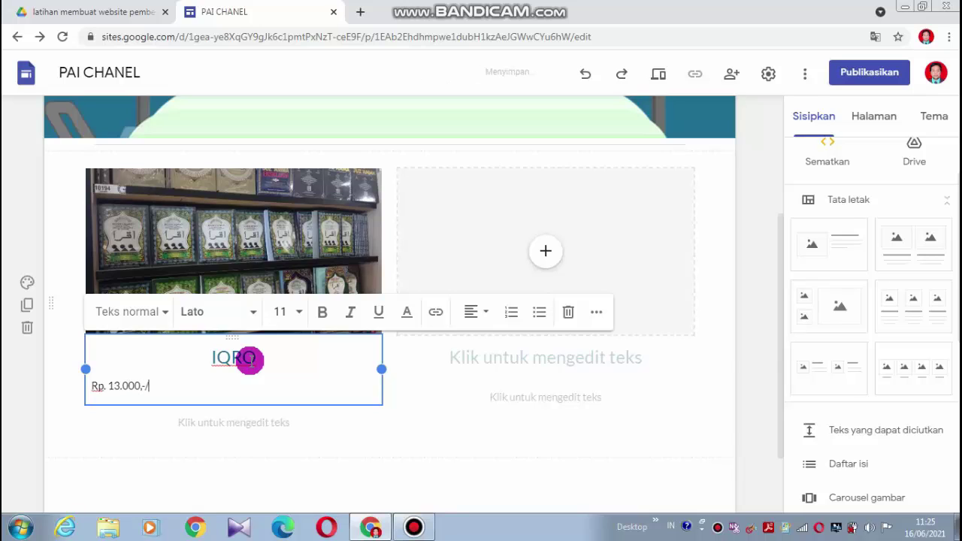
{"action": "type", "text": "Jil"}
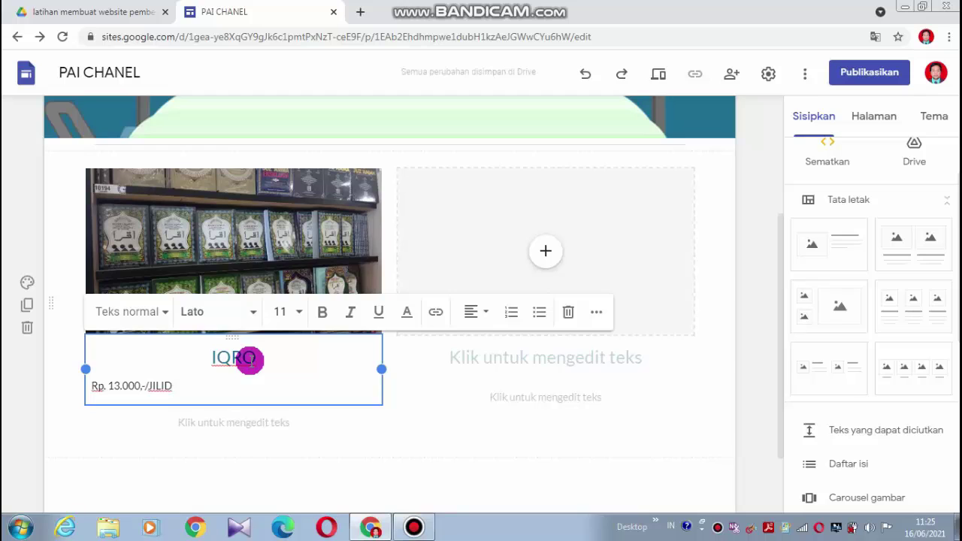
{"action": "left_click_drag", "start_coordinate": [176, 385], "coordinate": [98, 386]}
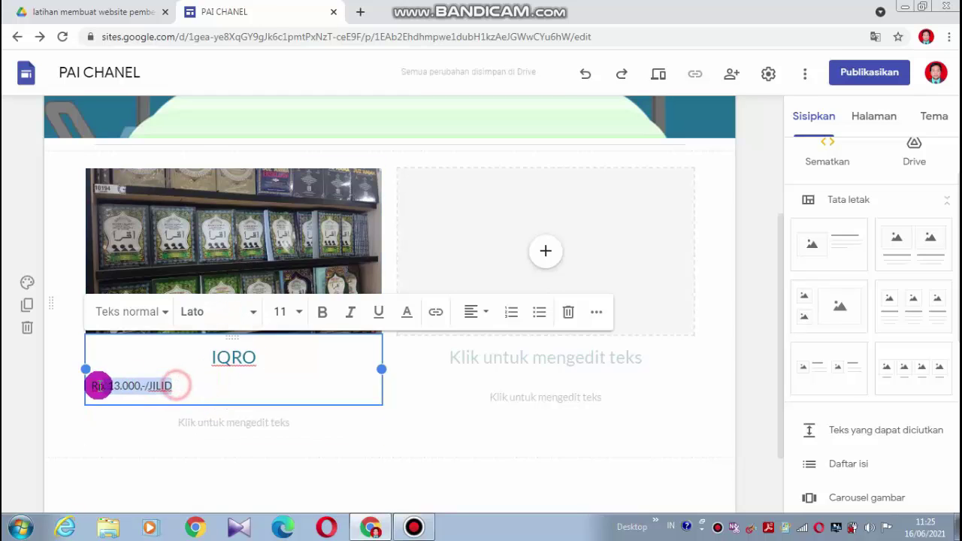
{"action": "left_click", "coordinate": [470, 314]}
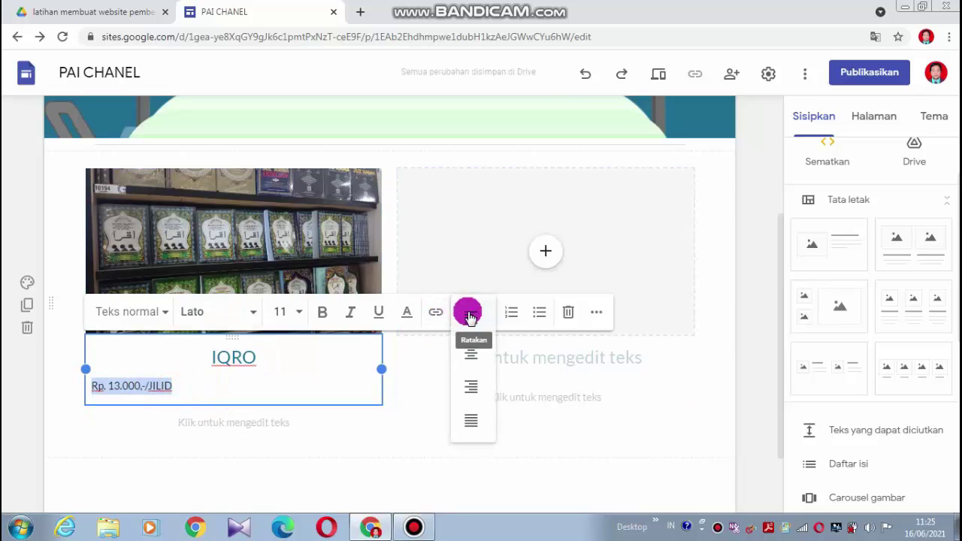
{"action": "left_click", "coordinate": [471, 352]}
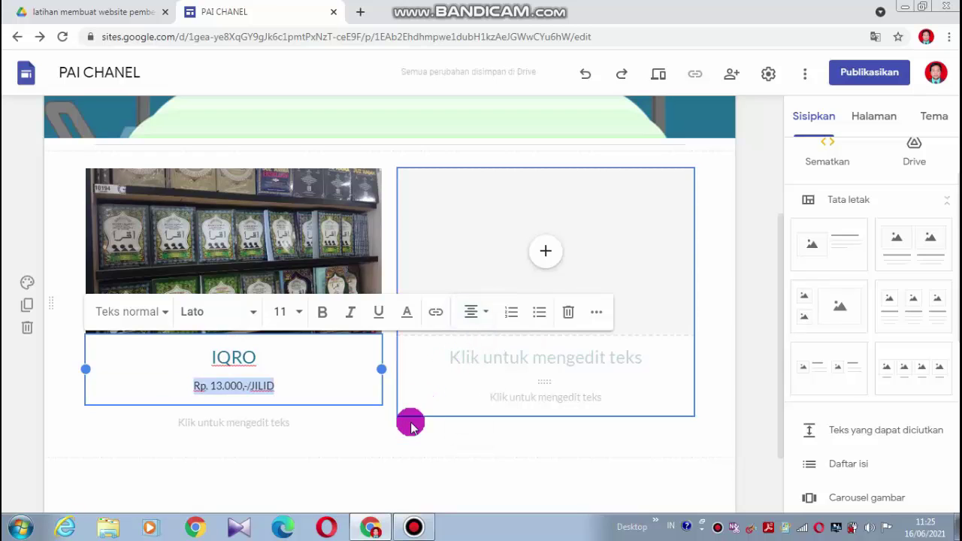
{"action": "left_click", "coordinate": [410, 426]}
{"action": "left_click", "coordinate": [552, 257]}
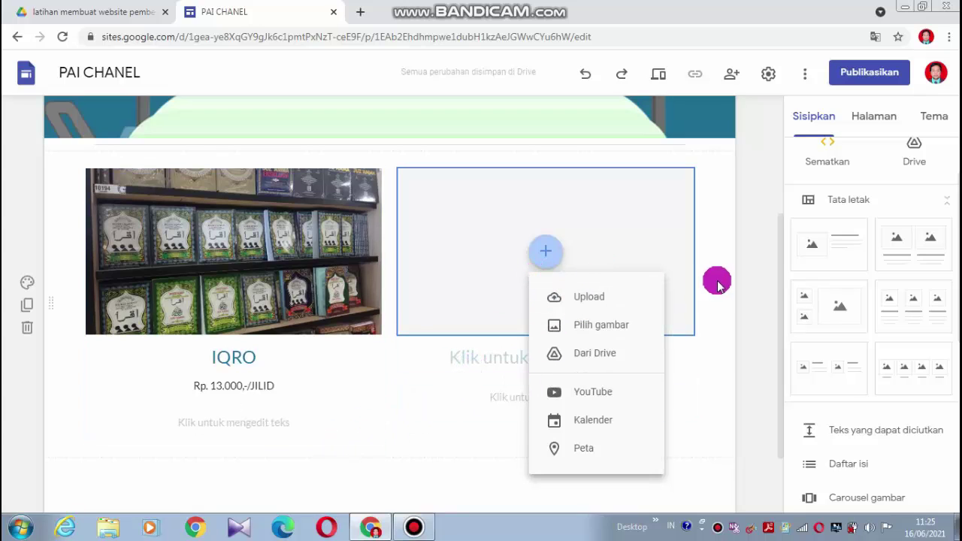
{"action": "left_click_drag", "start_coordinate": [780, 300], "coordinate": [782, 378]}
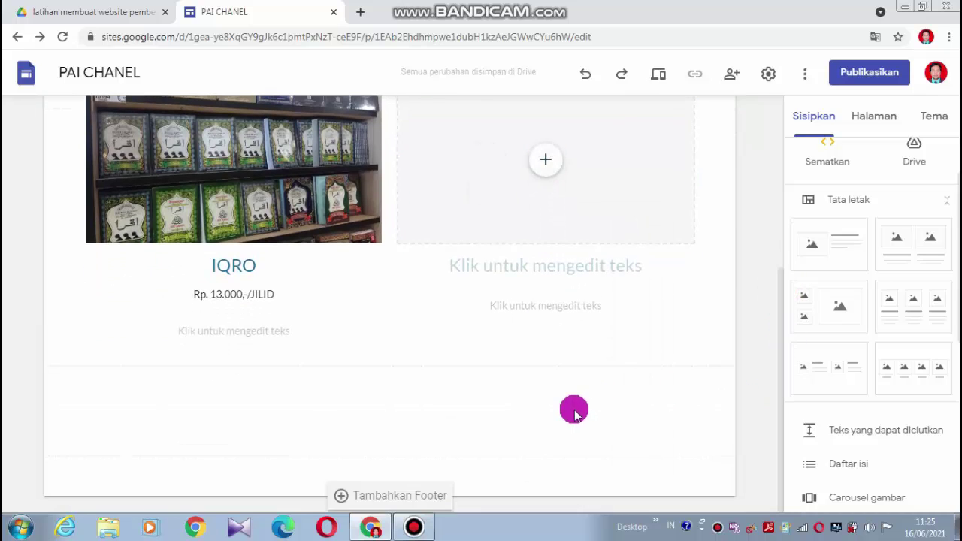
{"action": "left_click", "coordinate": [578, 373]}
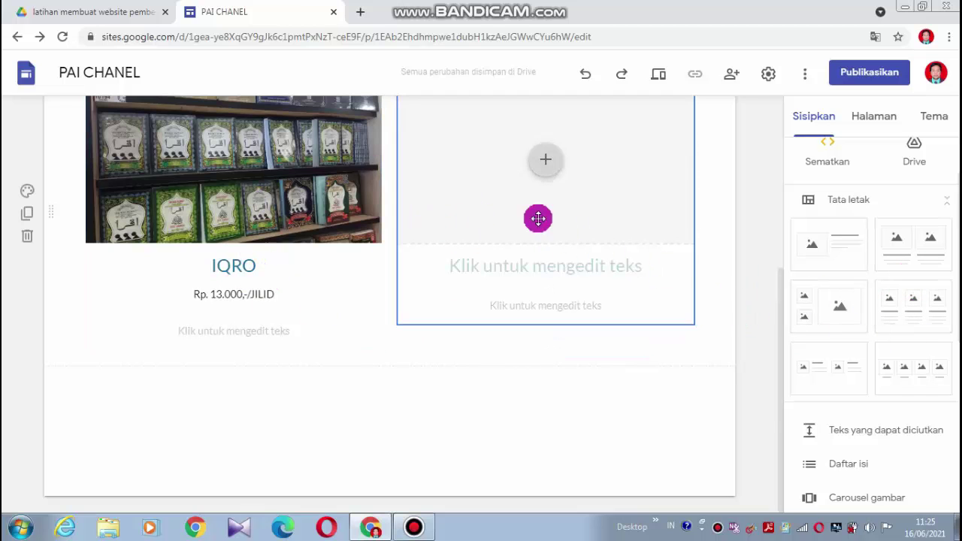
{"action": "left_click_drag", "start_coordinate": [781, 311], "coordinate": [789, 159]}
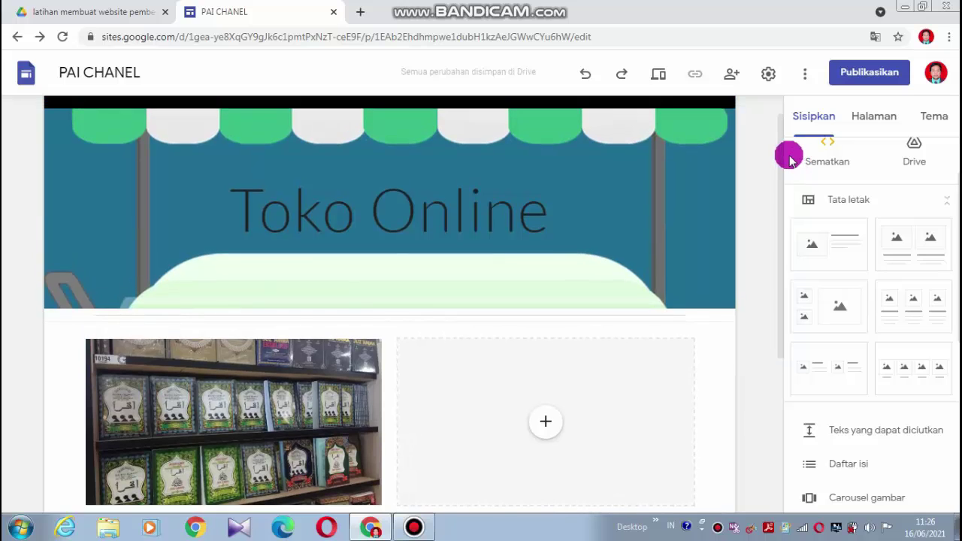
{"action": "mouse_move", "coordinate": [425, 528]}
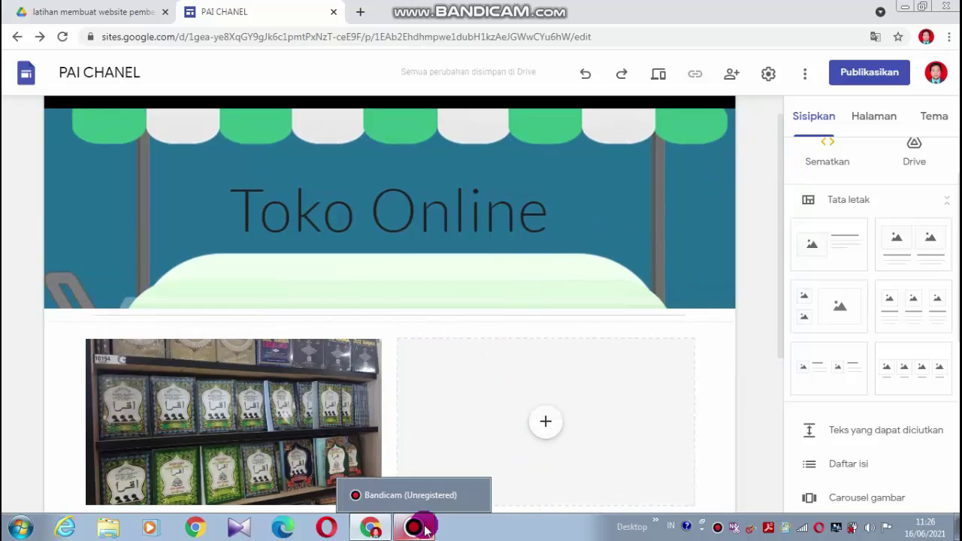
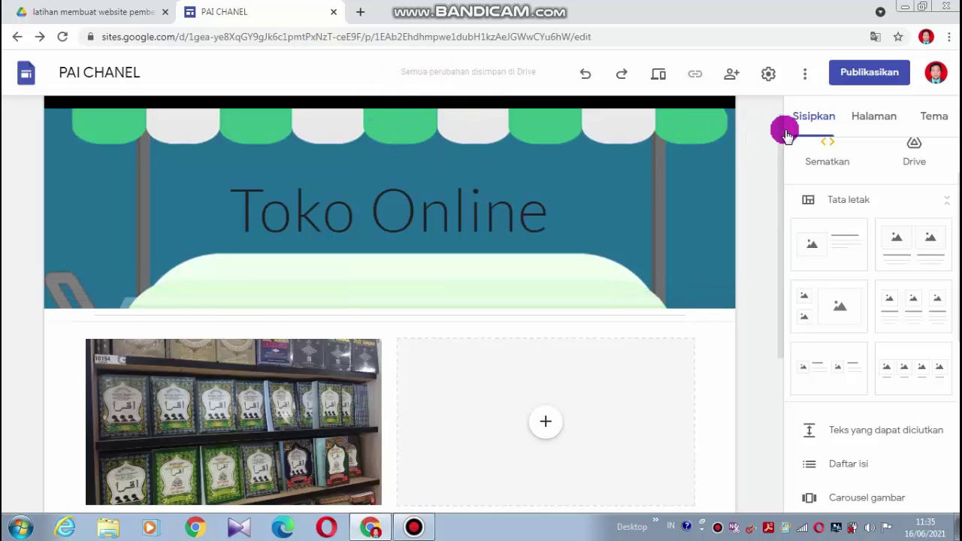
- Review the site's Beranda, Profil, Kelas 8 and Toko Online pages through its navigation
{"action": "left_click_drag", "start_coordinate": [779, 145], "coordinate": [769, 119]}
{"action": "left_click", "coordinate": [502, 123]}
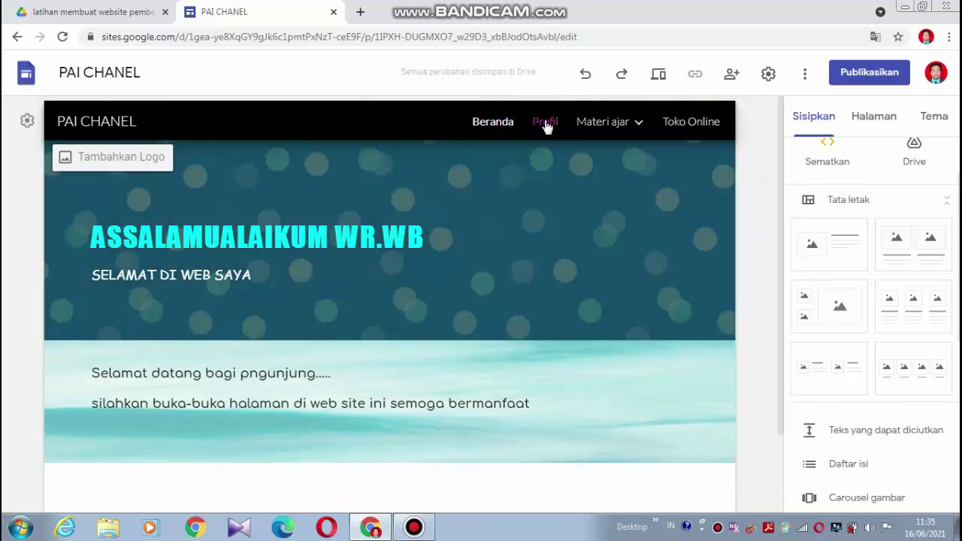
{"action": "left_click", "coordinate": [547, 128]}
{"action": "mouse_move", "coordinate": [597, 127]}
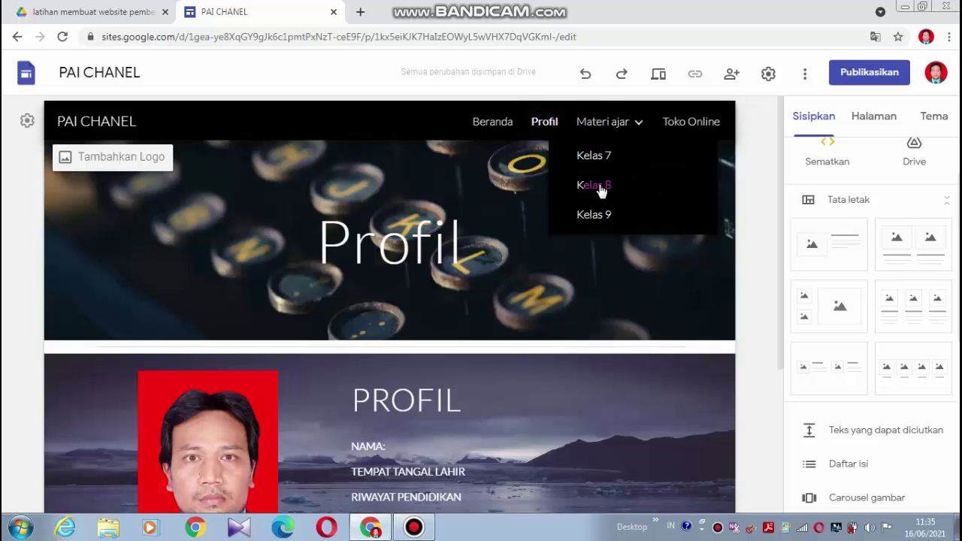
{"action": "left_click", "coordinate": [602, 188]}
{"action": "scroll", "coordinate": [593, 220], "scroll_direction": "down", "scroll_amount": 2}
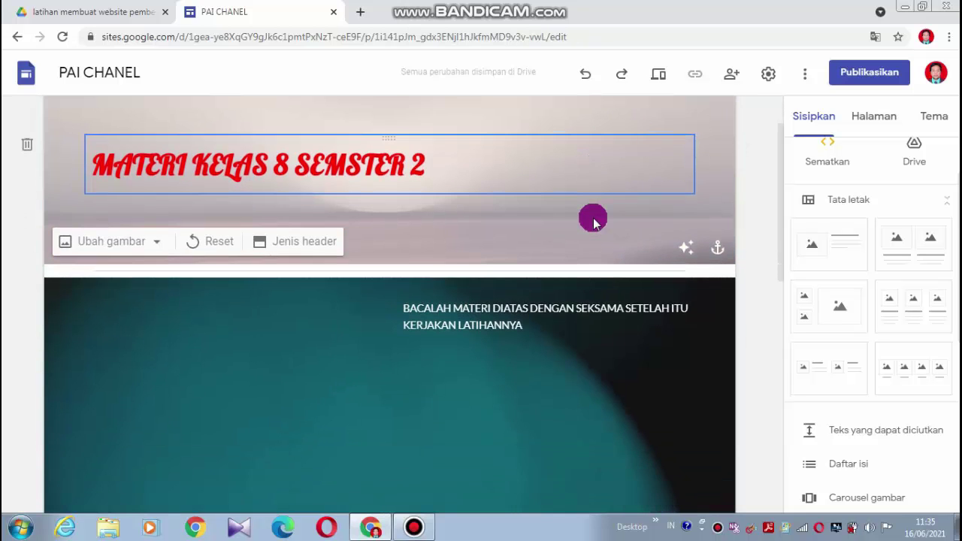
{"action": "scroll", "coordinate": [593, 219], "scroll_direction": "down", "scroll_amount": 6}
{"action": "scroll", "coordinate": [594, 215], "scroll_direction": "up", "scroll_amount": 6}
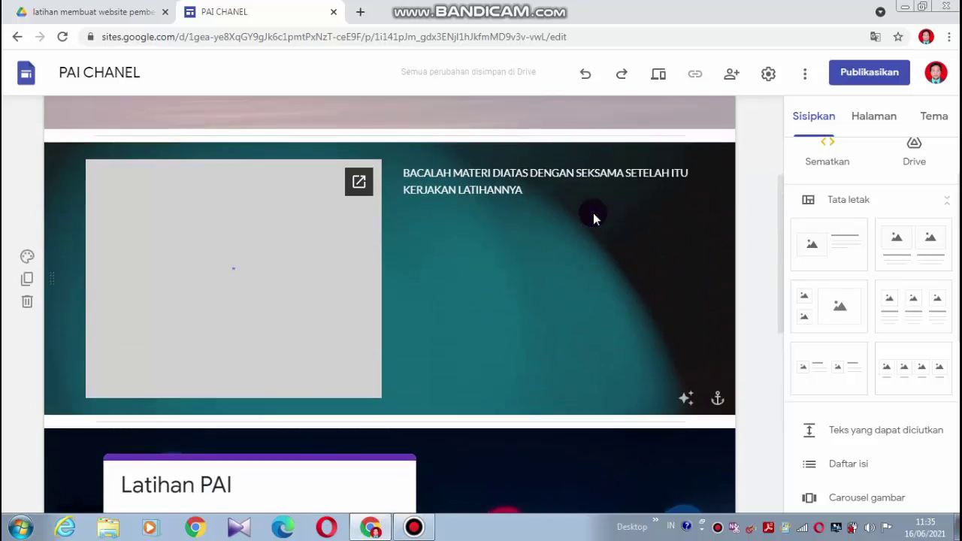
{"action": "mouse_move", "coordinate": [613, 129]}
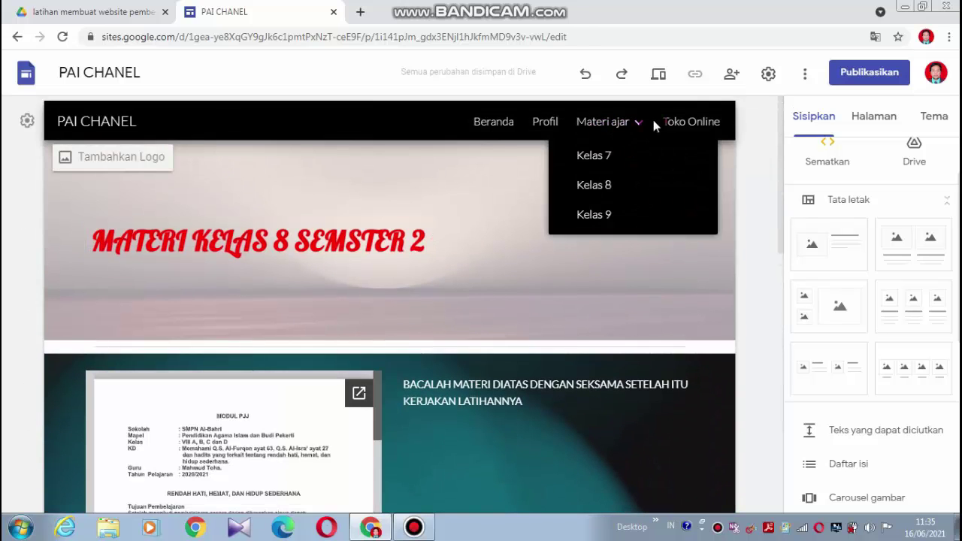
{"action": "left_click", "coordinate": [681, 125]}
{"action": "scroll", "coordinate": [513, 266], "scroll_direction": "down", "scroll_amount": 3}
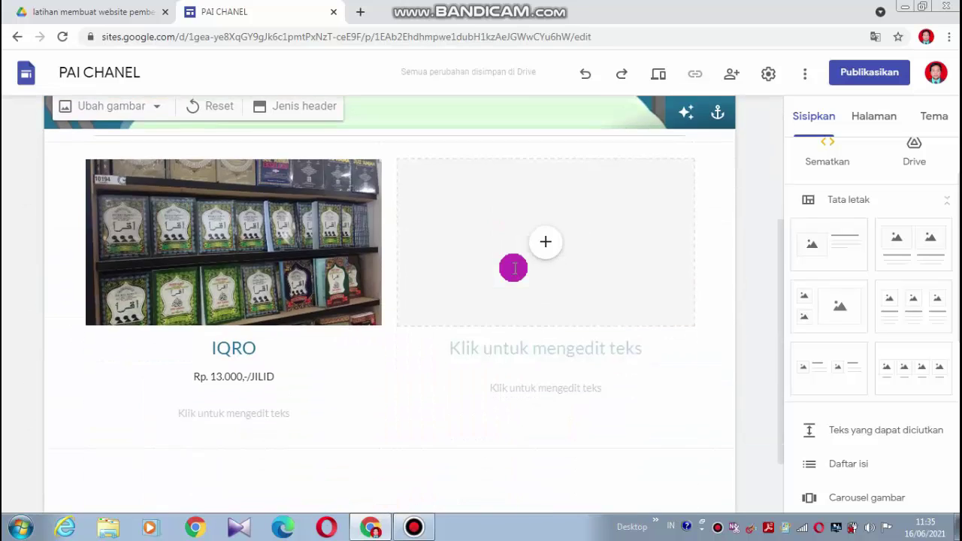
{"action": "scroll", "coordinate": [511, 267], "scroll_direction": "up", "scroll_amount": 3}
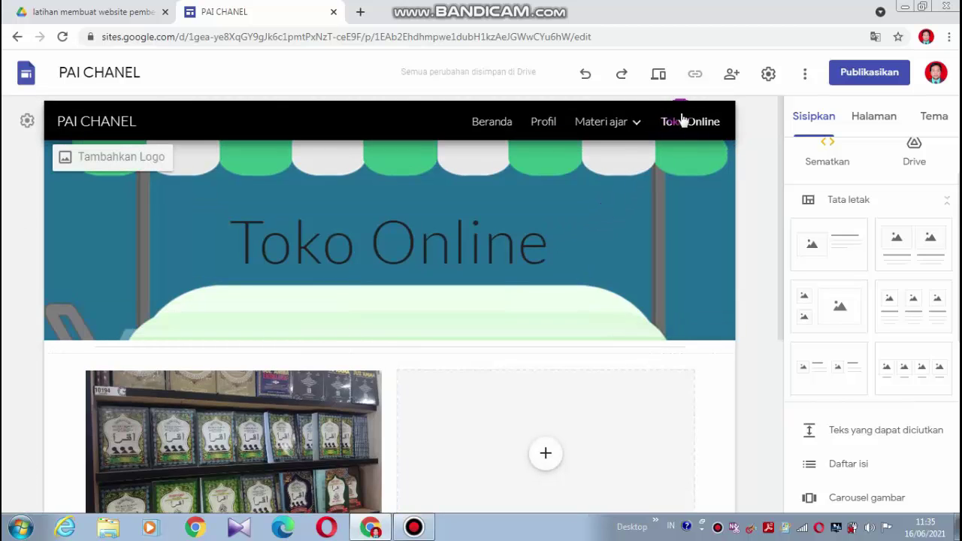
{"action": "mouse_move", "coordinate": [624, 141]}
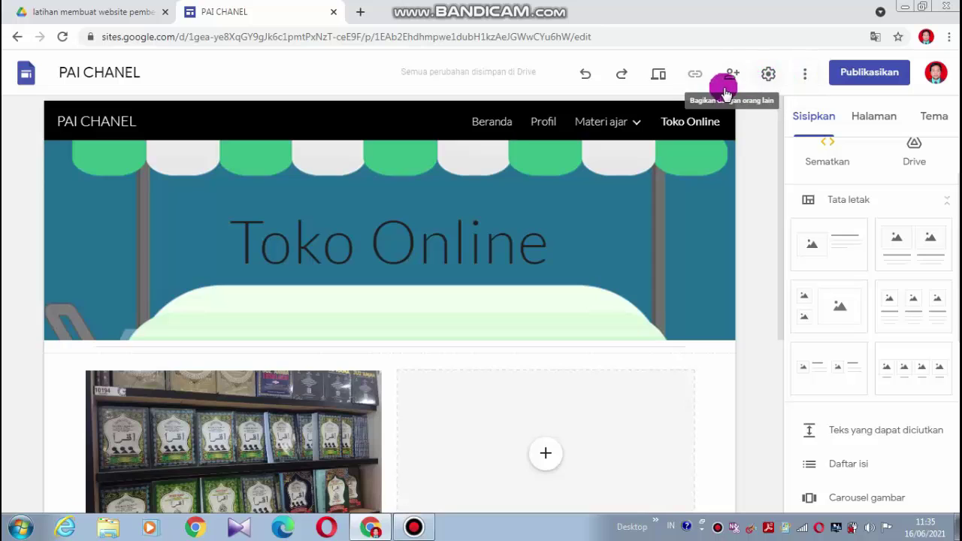
- Publish the site to the web at the address paichanel, viewable by anyone
{"action": "left_click", "coordinate": [863, 70]}
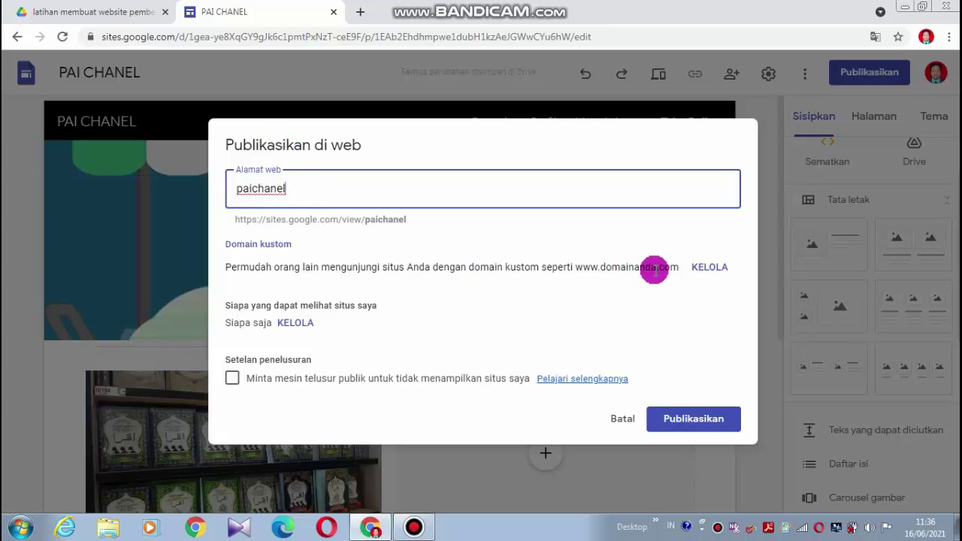
{"action": "left_click", "coordinate": [701, 270]}
{"action": "left_click", "coordinate": [259, 323]}
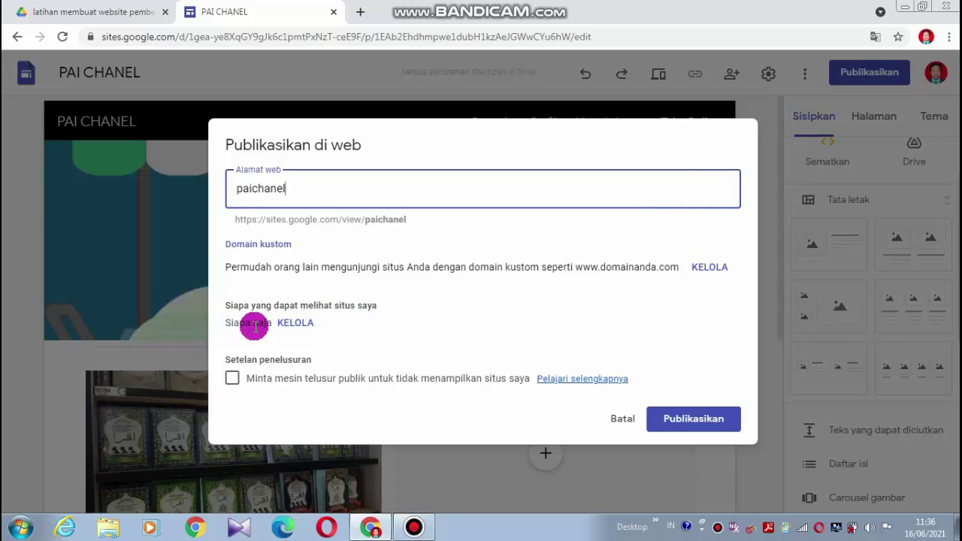
{"action": "left_click", "coordinate": [295, 322]}
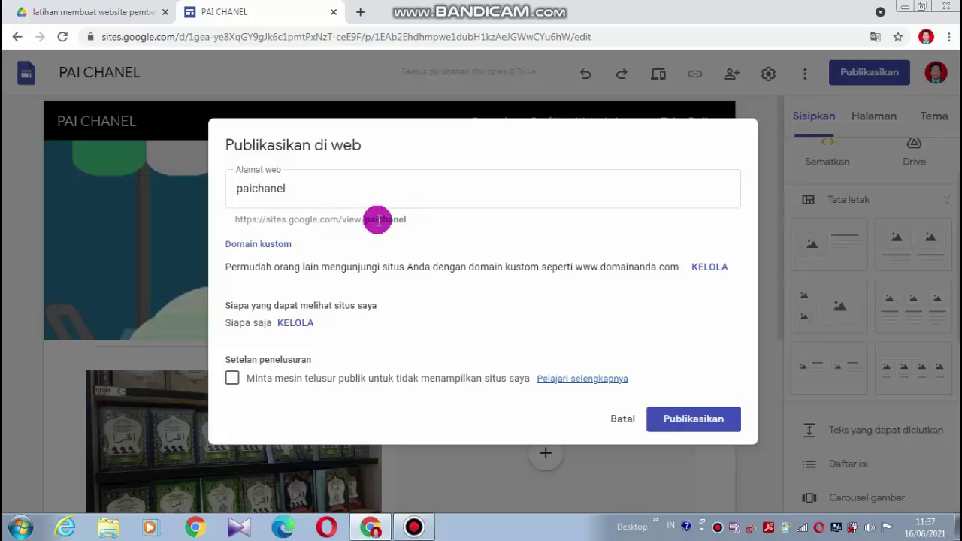
{"action": "left_click", "coordinate": [693, 422]}
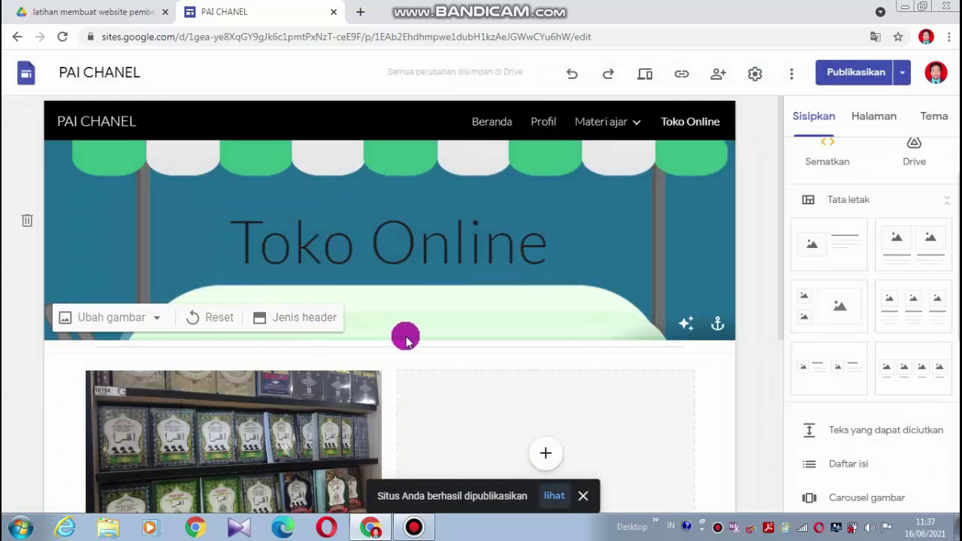
{"action": "left_click", "coordinate": [681, 75]}
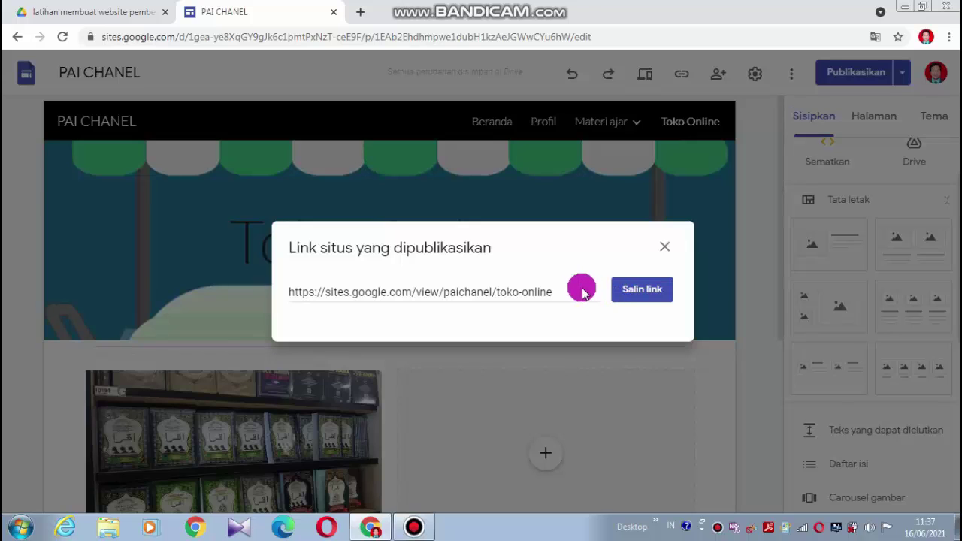
{"action": "left_click", "coordinate": [643, 291]}
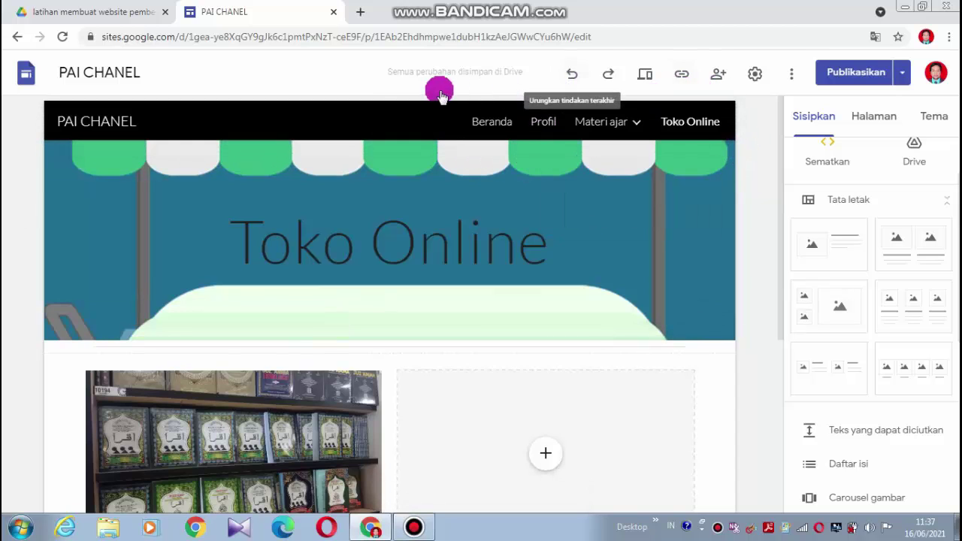
{"action": "left_click", "coordinate": [367, 11]}
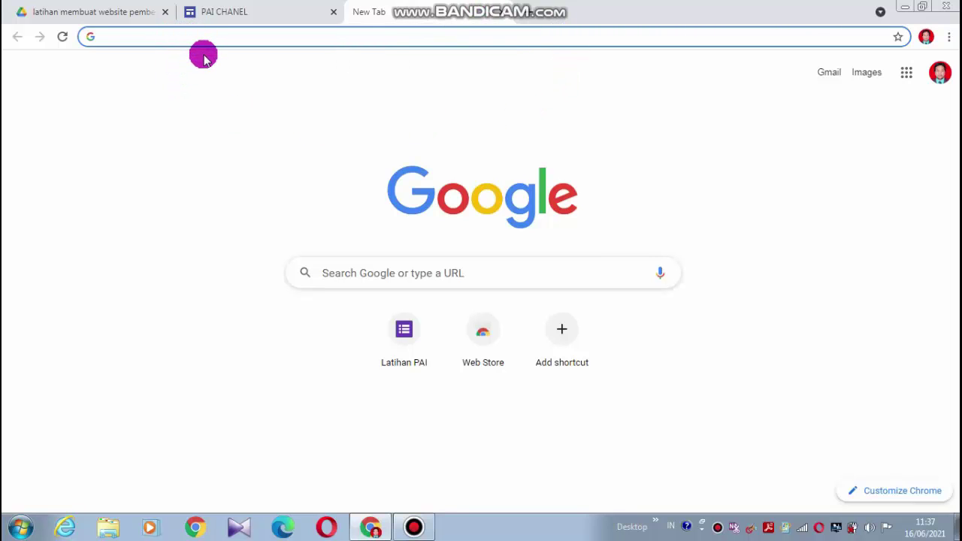
{"action": "type", "text": "https://sites.google.com/view/paichanel/toko-online"}
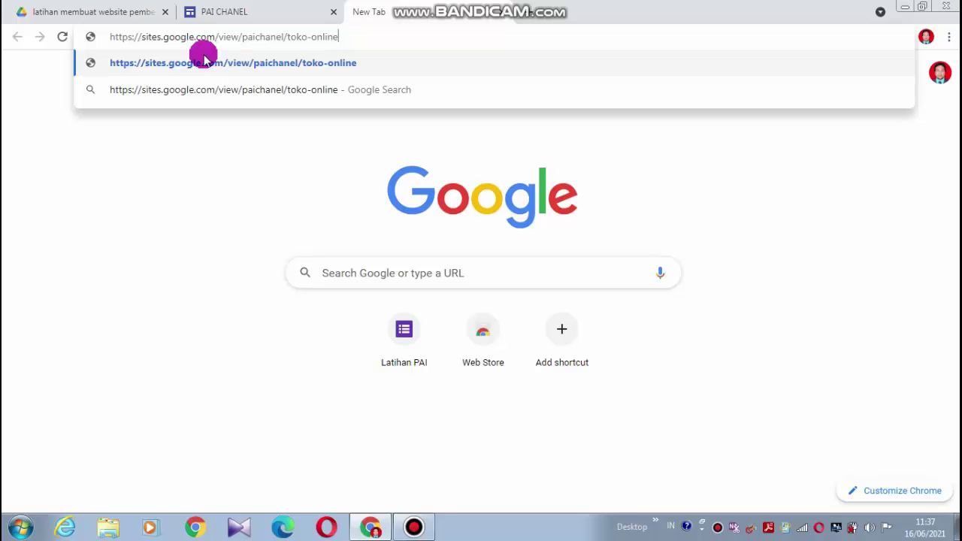
{"action": "left_click", "coordinate": [210, 64]}
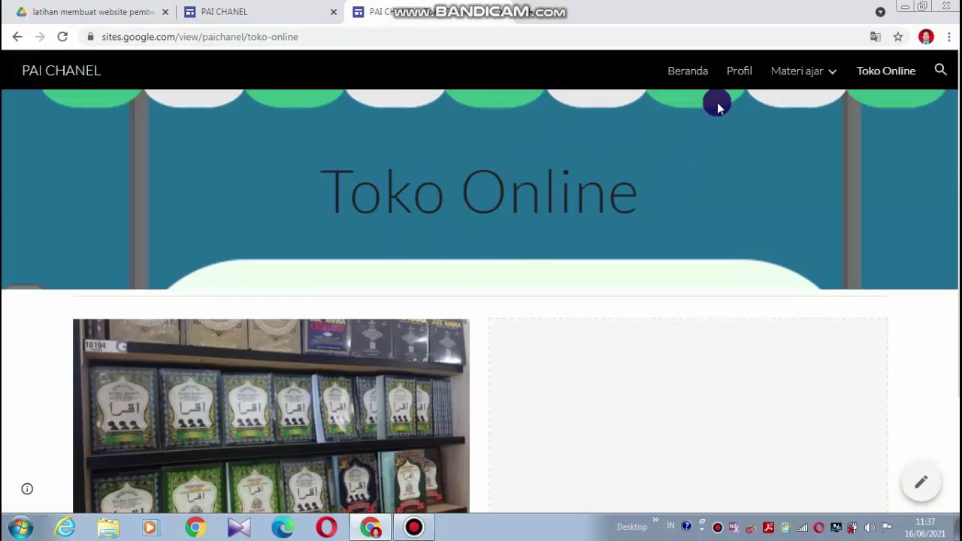
- Examine the published Beranda and Profil pages and read through the embedded module on the Kelas 8 page
{"action": "left_click", "coordinate": [701, 77]}
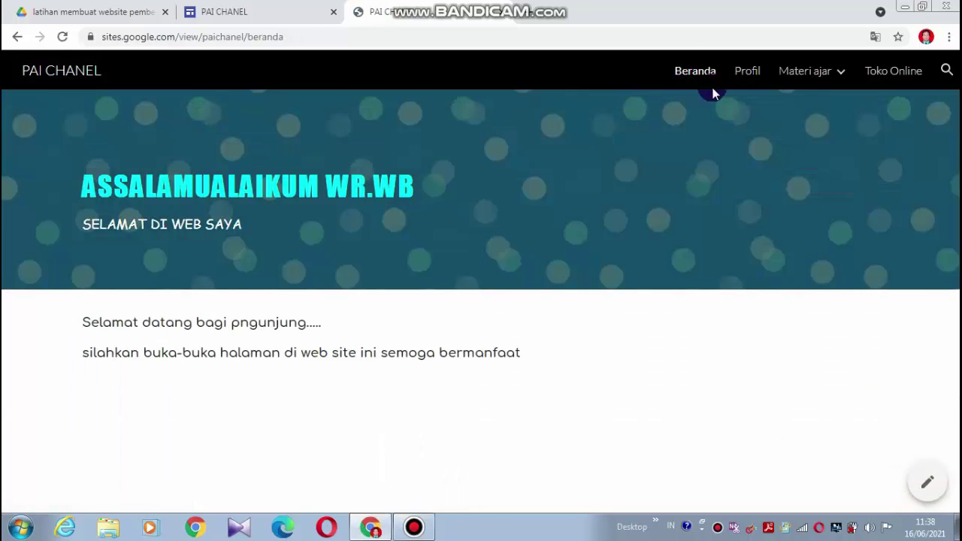
{"action": "left_click", "coordinate": [744, 72]}
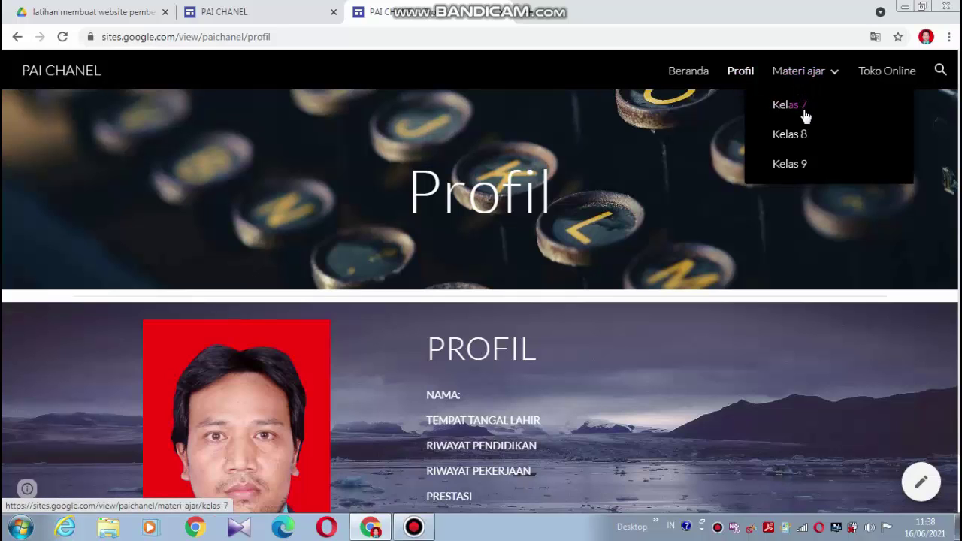
{"action": "left_click", "coordinate": [802, 136]}
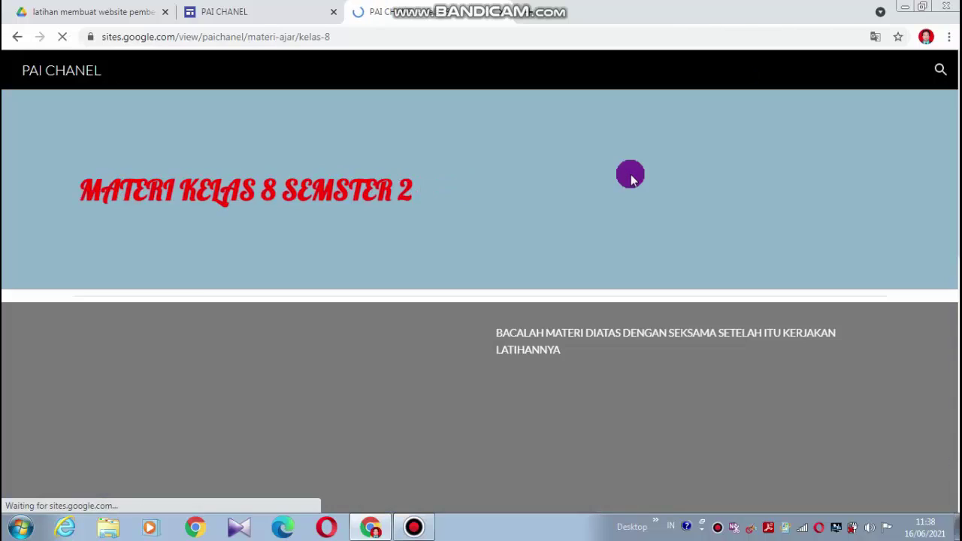
{"action": "scroll", "coordinate": [620, 229], "scroll_direction": "down", "scroll_amount": 6}
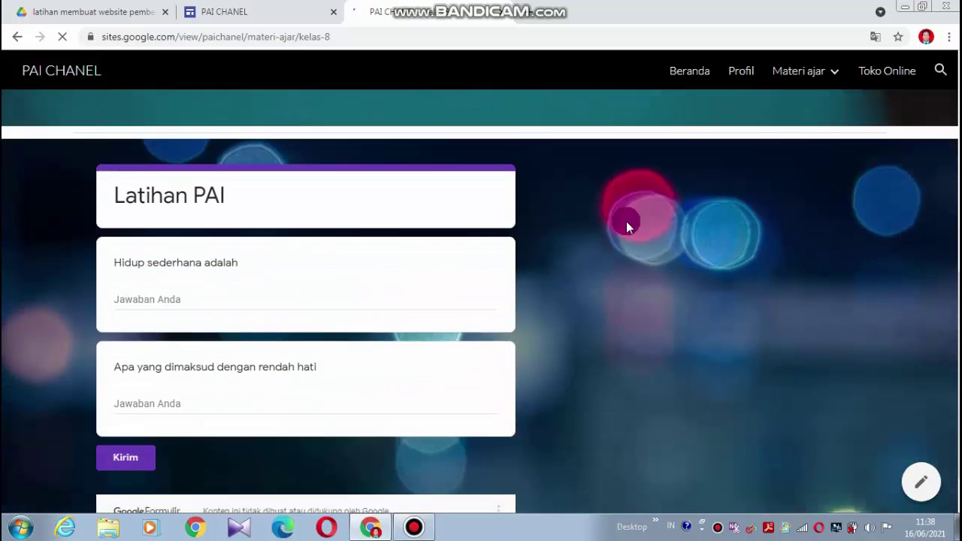
{"action": "scroll", "coordinate": [627, 220], "scroll_direction": "up", "scroll_amount": 6}
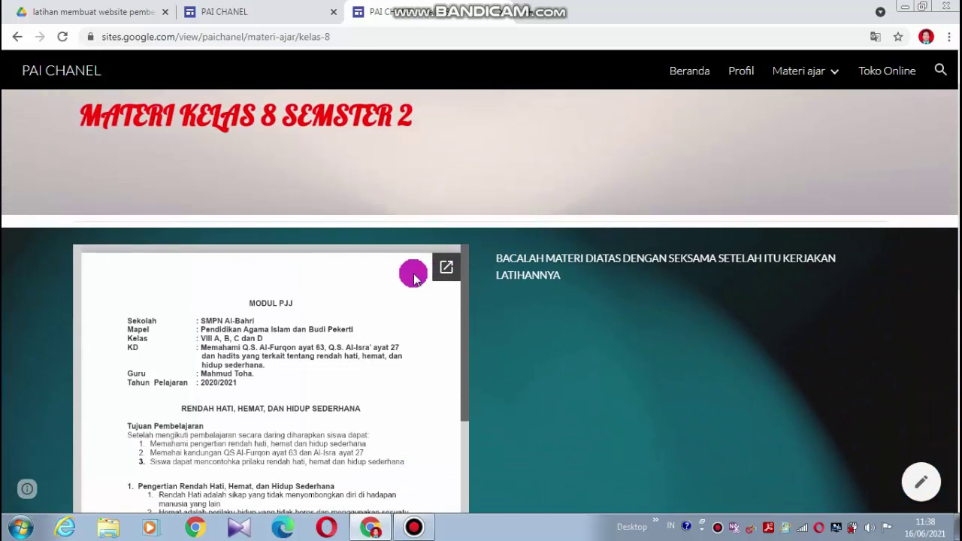
{"action": "scroll", "coordinate": [417, 281], "scroll_direction": "down", "scroll_amount": 10}
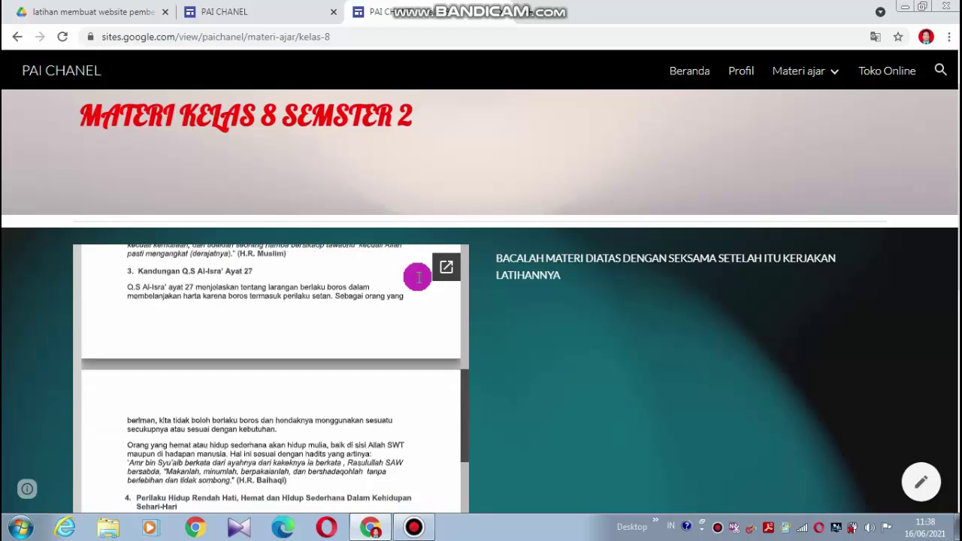
{"action": "scroll", "coordinate": [420, 272], "scroll_direction": "down", "scroll_amount": 3}
{"action": "scroll", "coordinate": [424, 270], "scroll_direction": "up", "scroll_amount": 8}
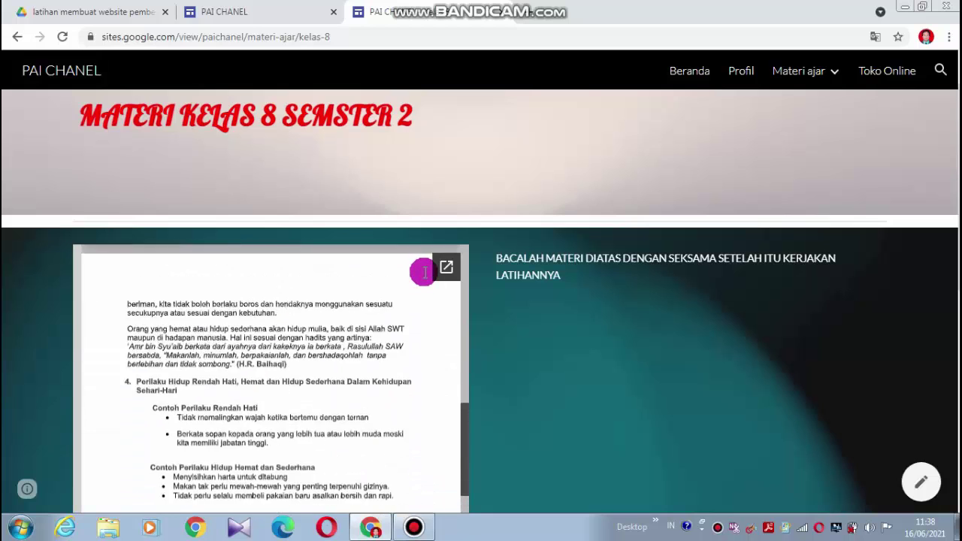
{"action": "scroll", "coordinate": [425, 269], "scroll_direction": "up", "scroll_amount": 4}
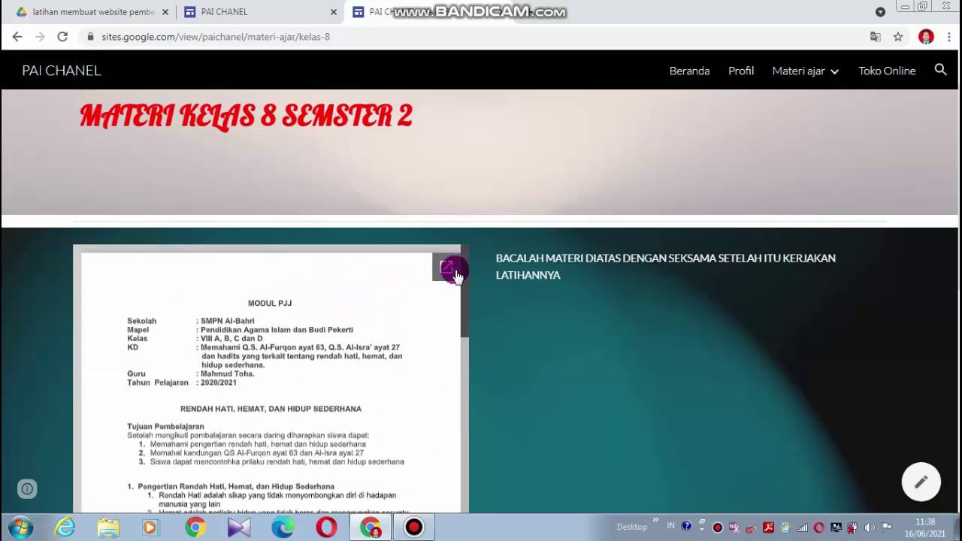
{"action": "left_click_drag", "start_coordinate": [462, 282], "coordinate": [457, 437]}
- Check both answer fields of the Latihan PAI form embedded on the Kelas 8 page
{"action": "scroll", "coordinate": [607, 405], "scroll_direction": "down", "scroll_amount": 6}
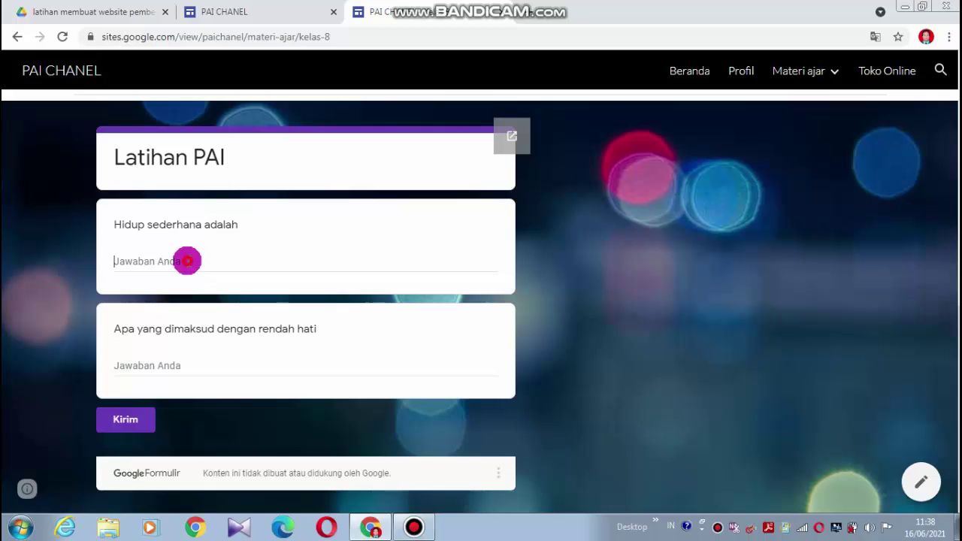
{"action": "left_click", "coordinate": [187, 261]}
{"action": "left_click", "coordinate": [167, 362]}
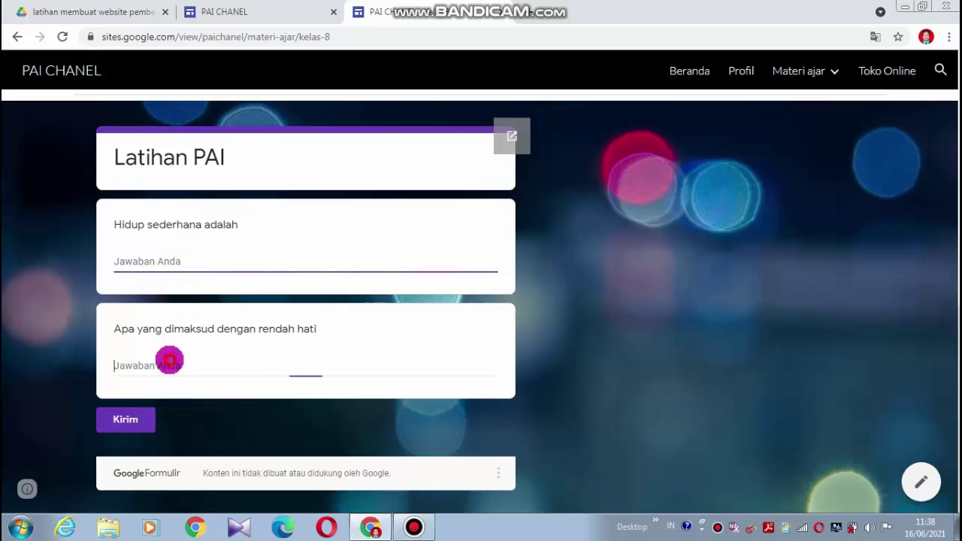
{"action": "left_click", "coordinate": [218, 374]}
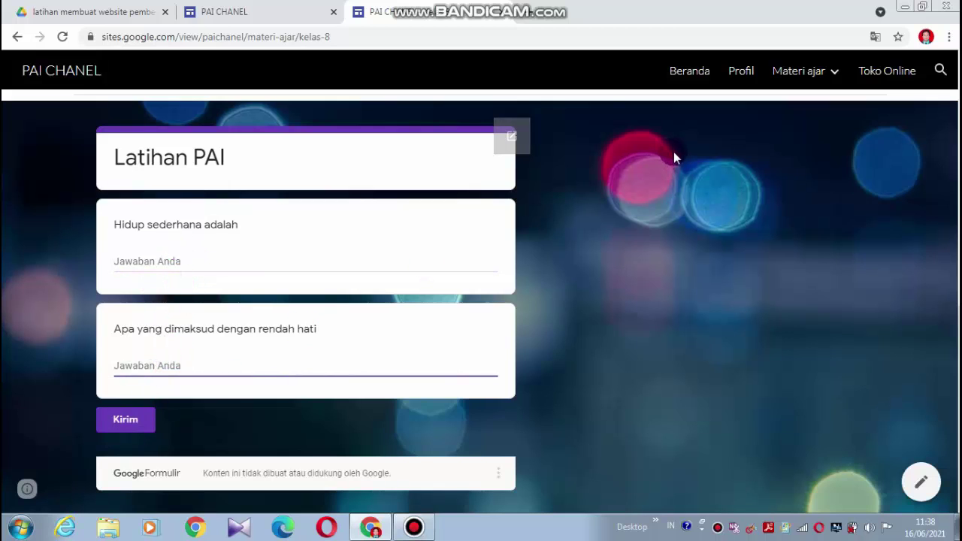
- View the IQRO product on the published Toko Online page and close the published site to return to the editor
{"action": "scroll", "coordinate": [673, 152], "scroll_direction": "up", "scroll_amount": 5}
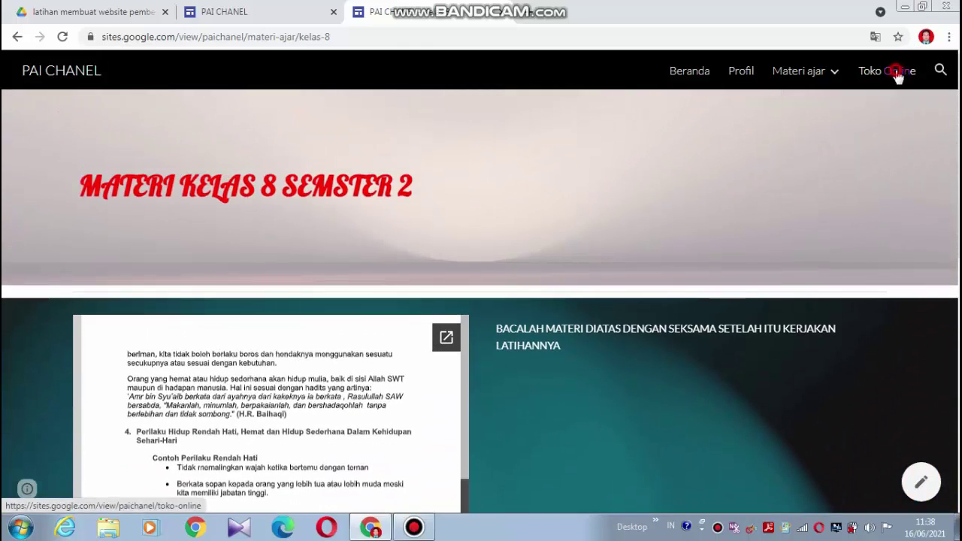
{"action": "left_click", "coordinate": [886, 71]}
{"action": "scroll", "coordinate": [511, 203], "scroll_direction": "down", "scroll_amount": 2}
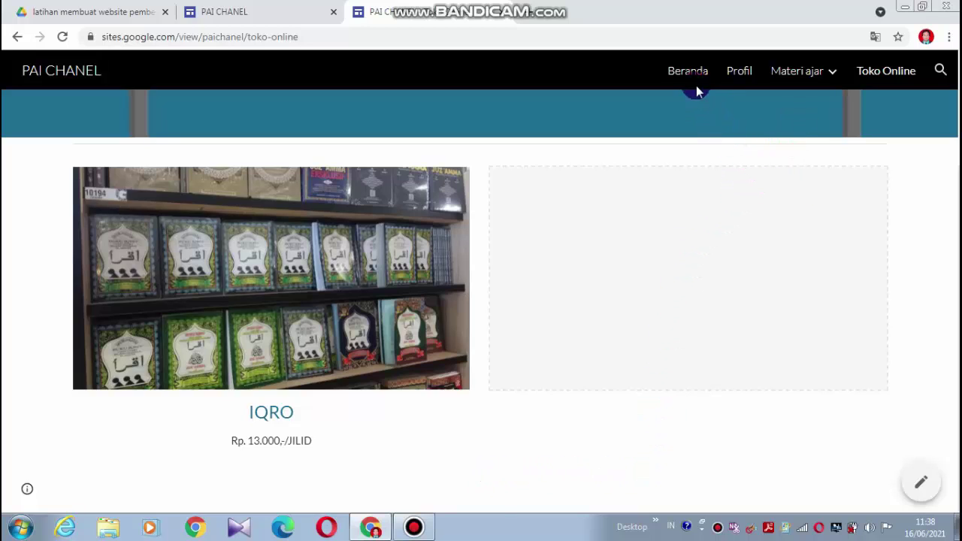
{"action": "left_click", "coordinate": [501, 13]}
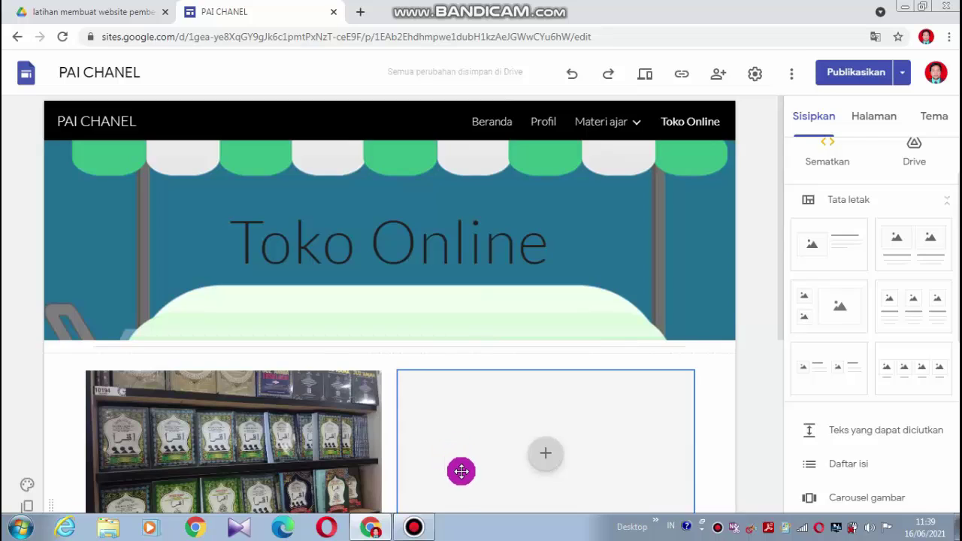
{"action": "mouse_move", "coordinate": [432, 531]}
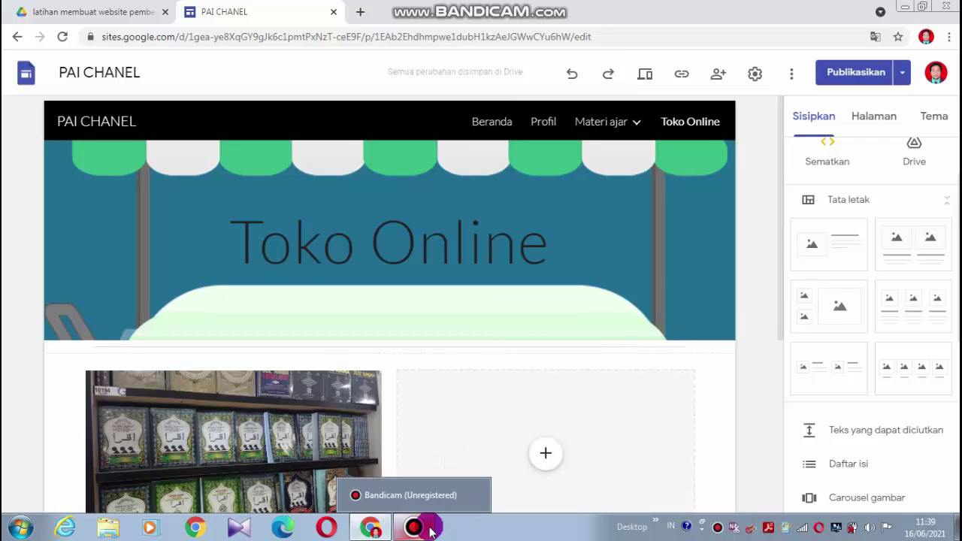